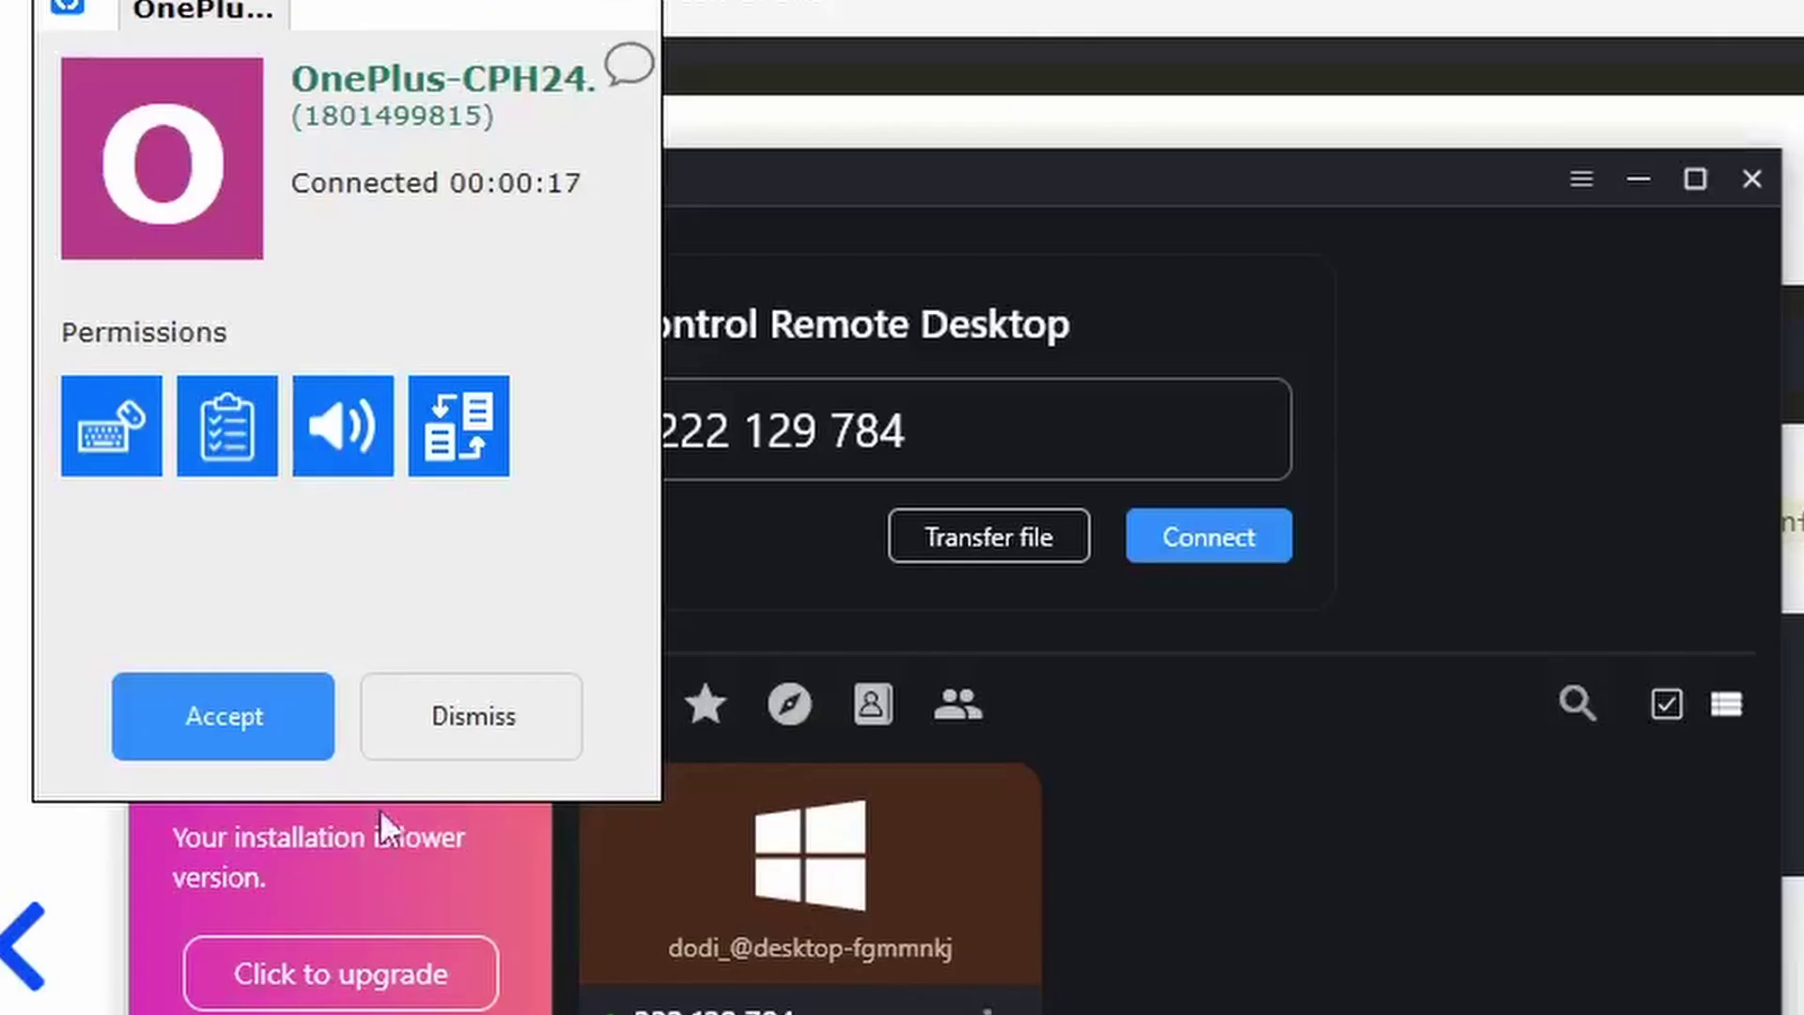
# Accept the OnePlus phone's incoming RustDesk connection request.
pyautogui.click(234, 723)
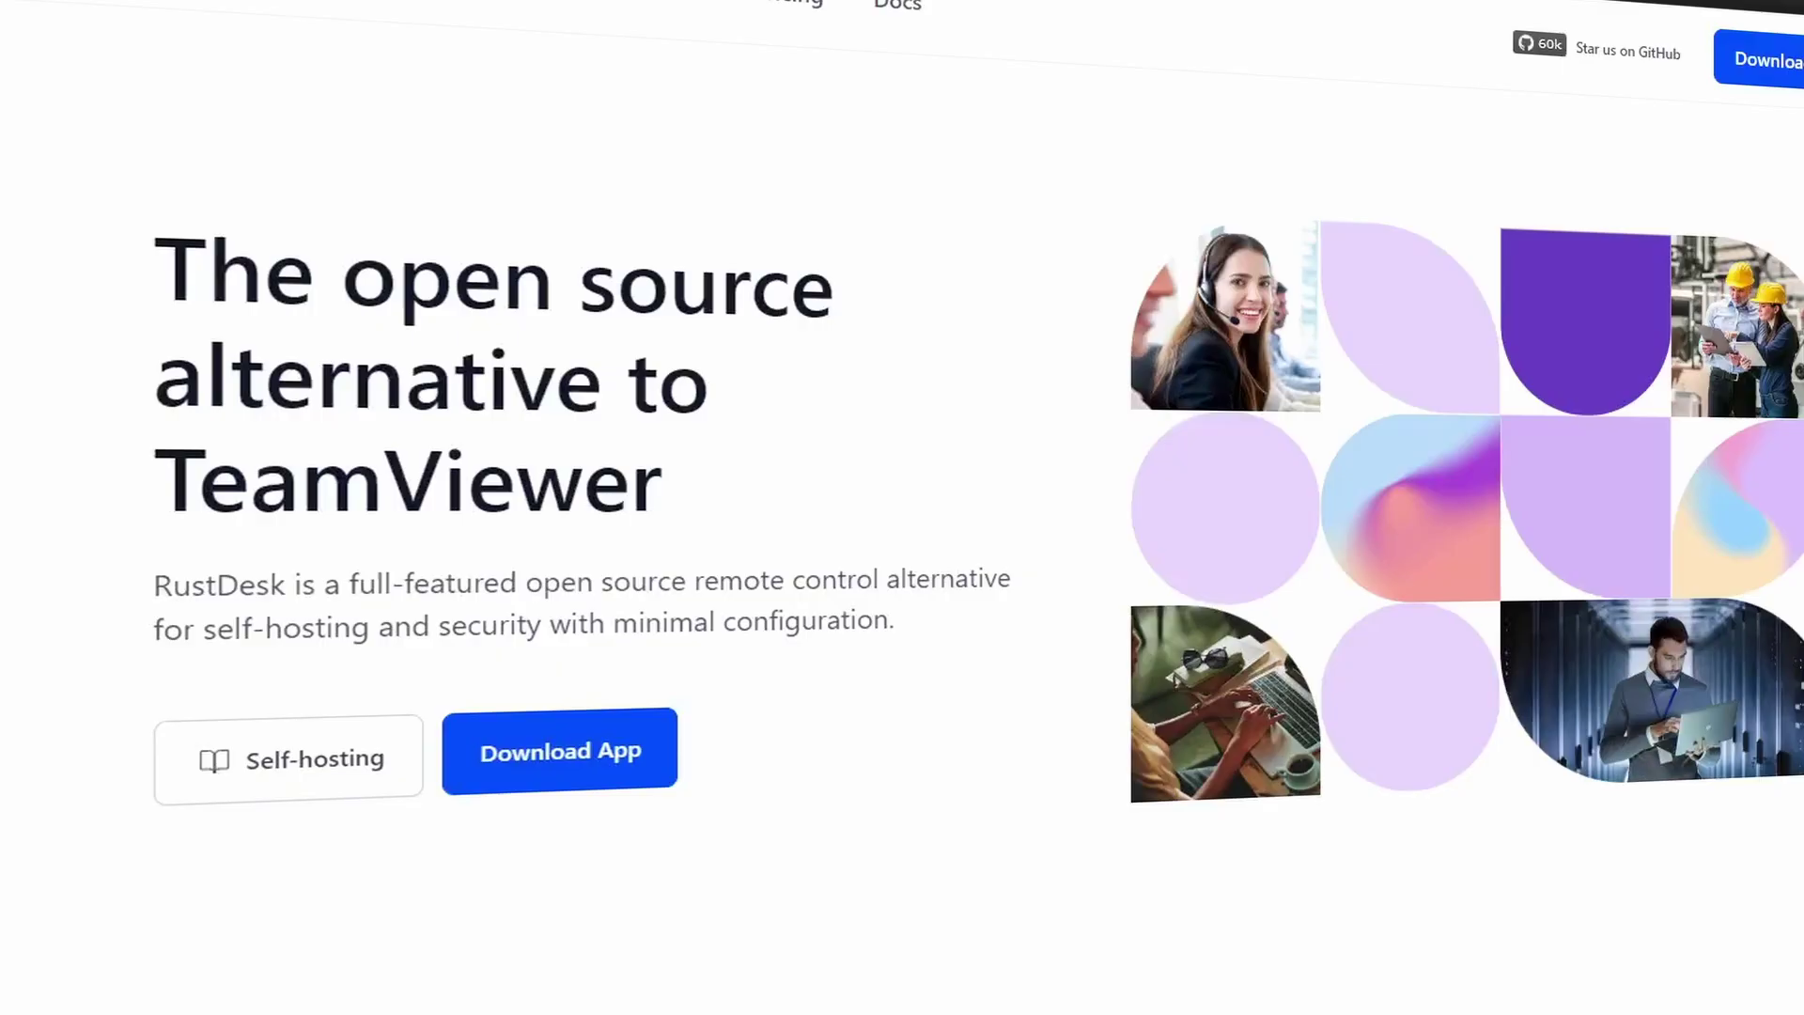
# Scroll the RustDesk homepage down to the 'Who are using self-hosting?' section.
pyautogui.scroll(-10, 845, 540)
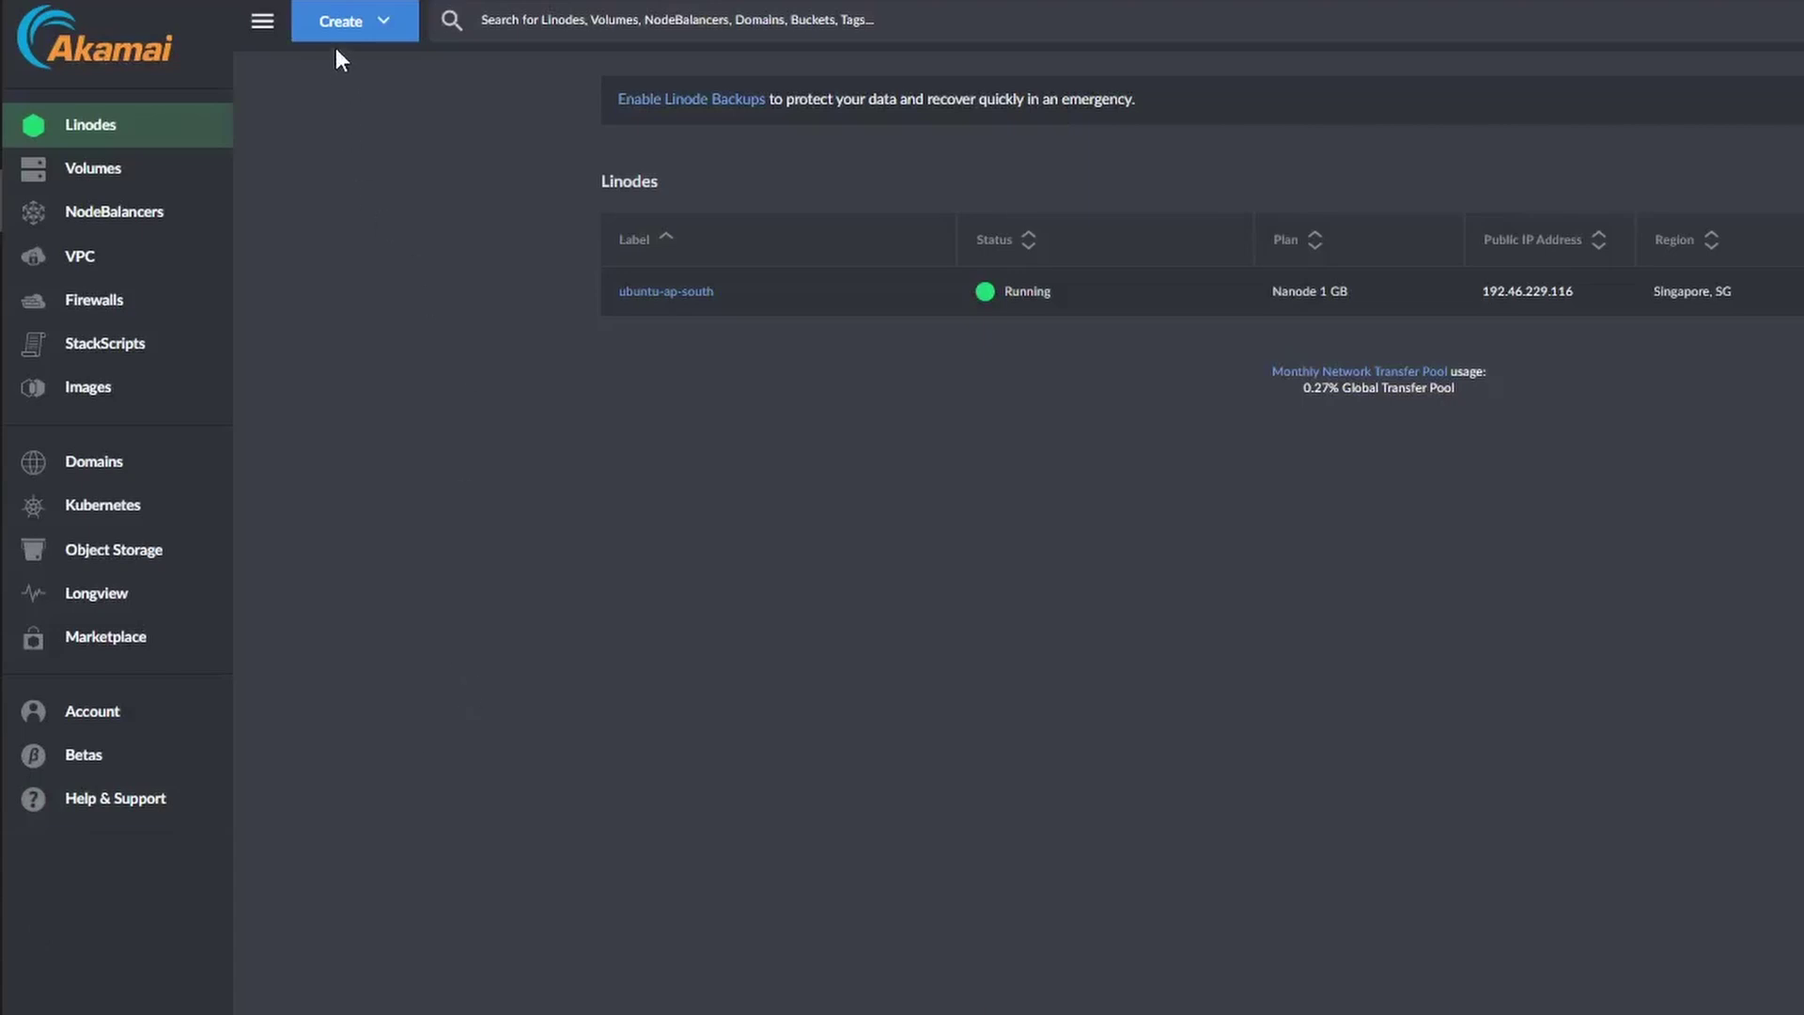
pyautogui.click(333, 31)
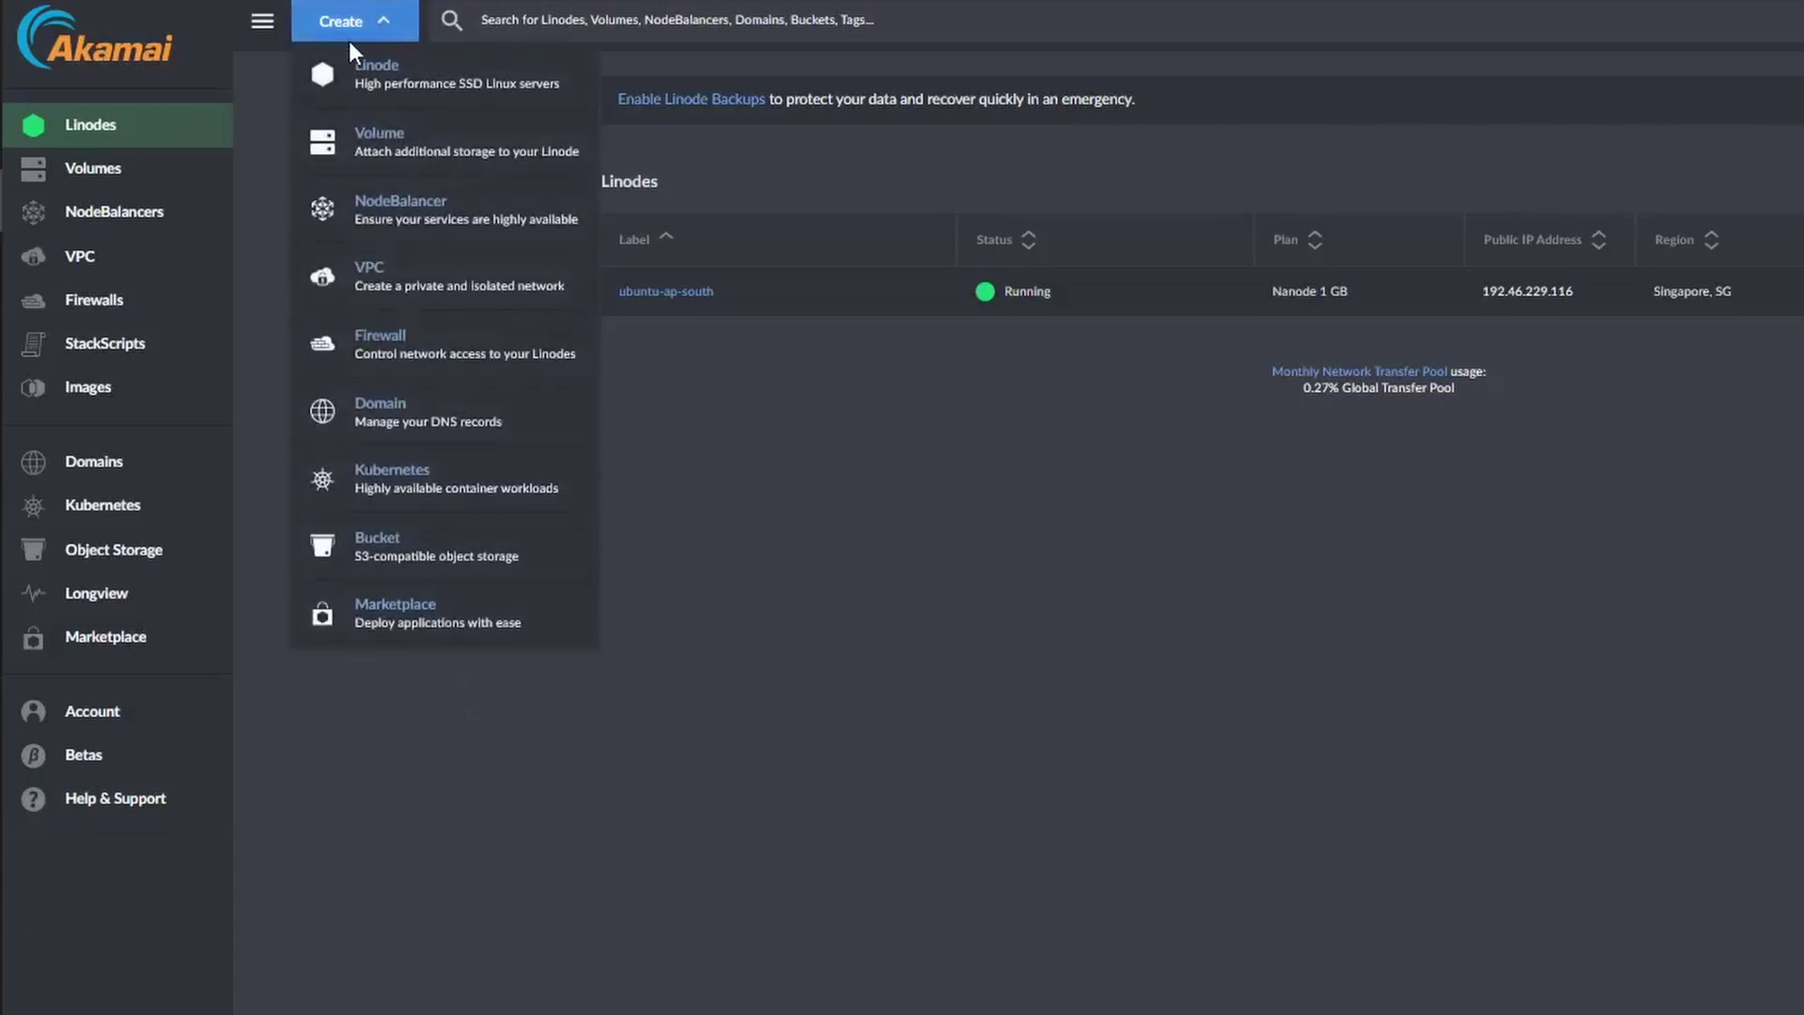
pyautogui.click(442, 75)
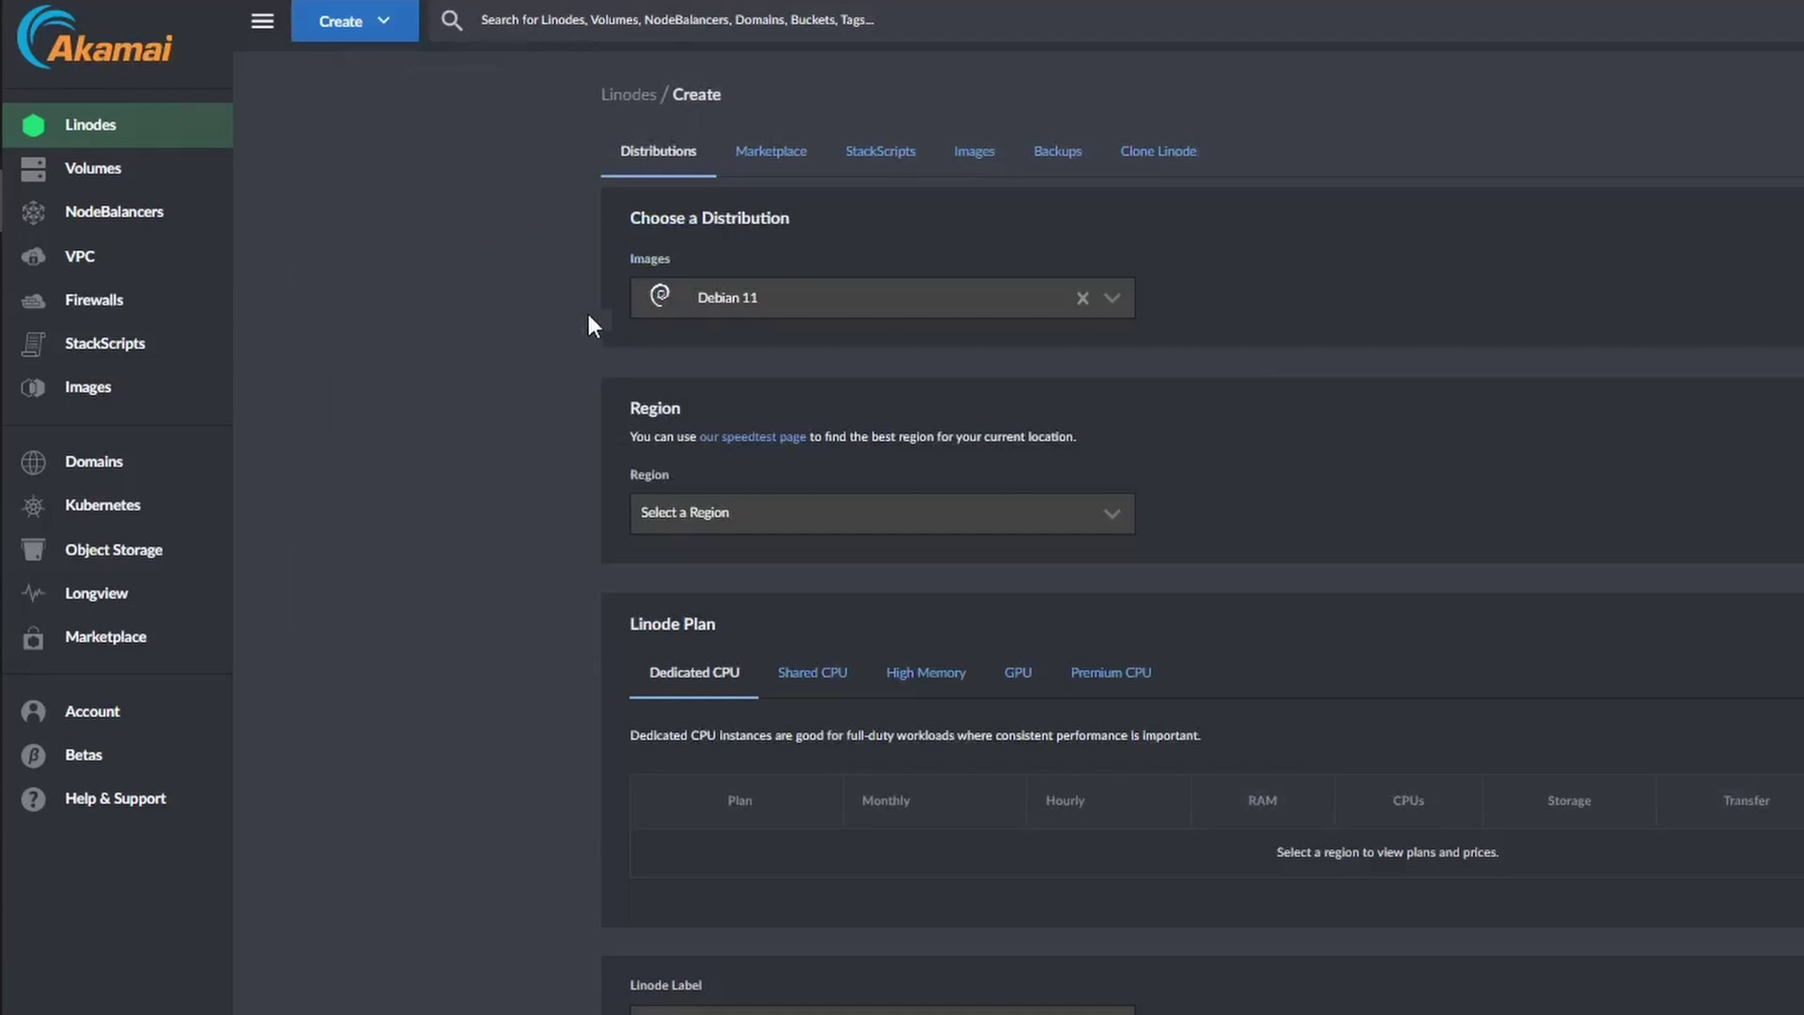
pyautogui.click(774, 156)
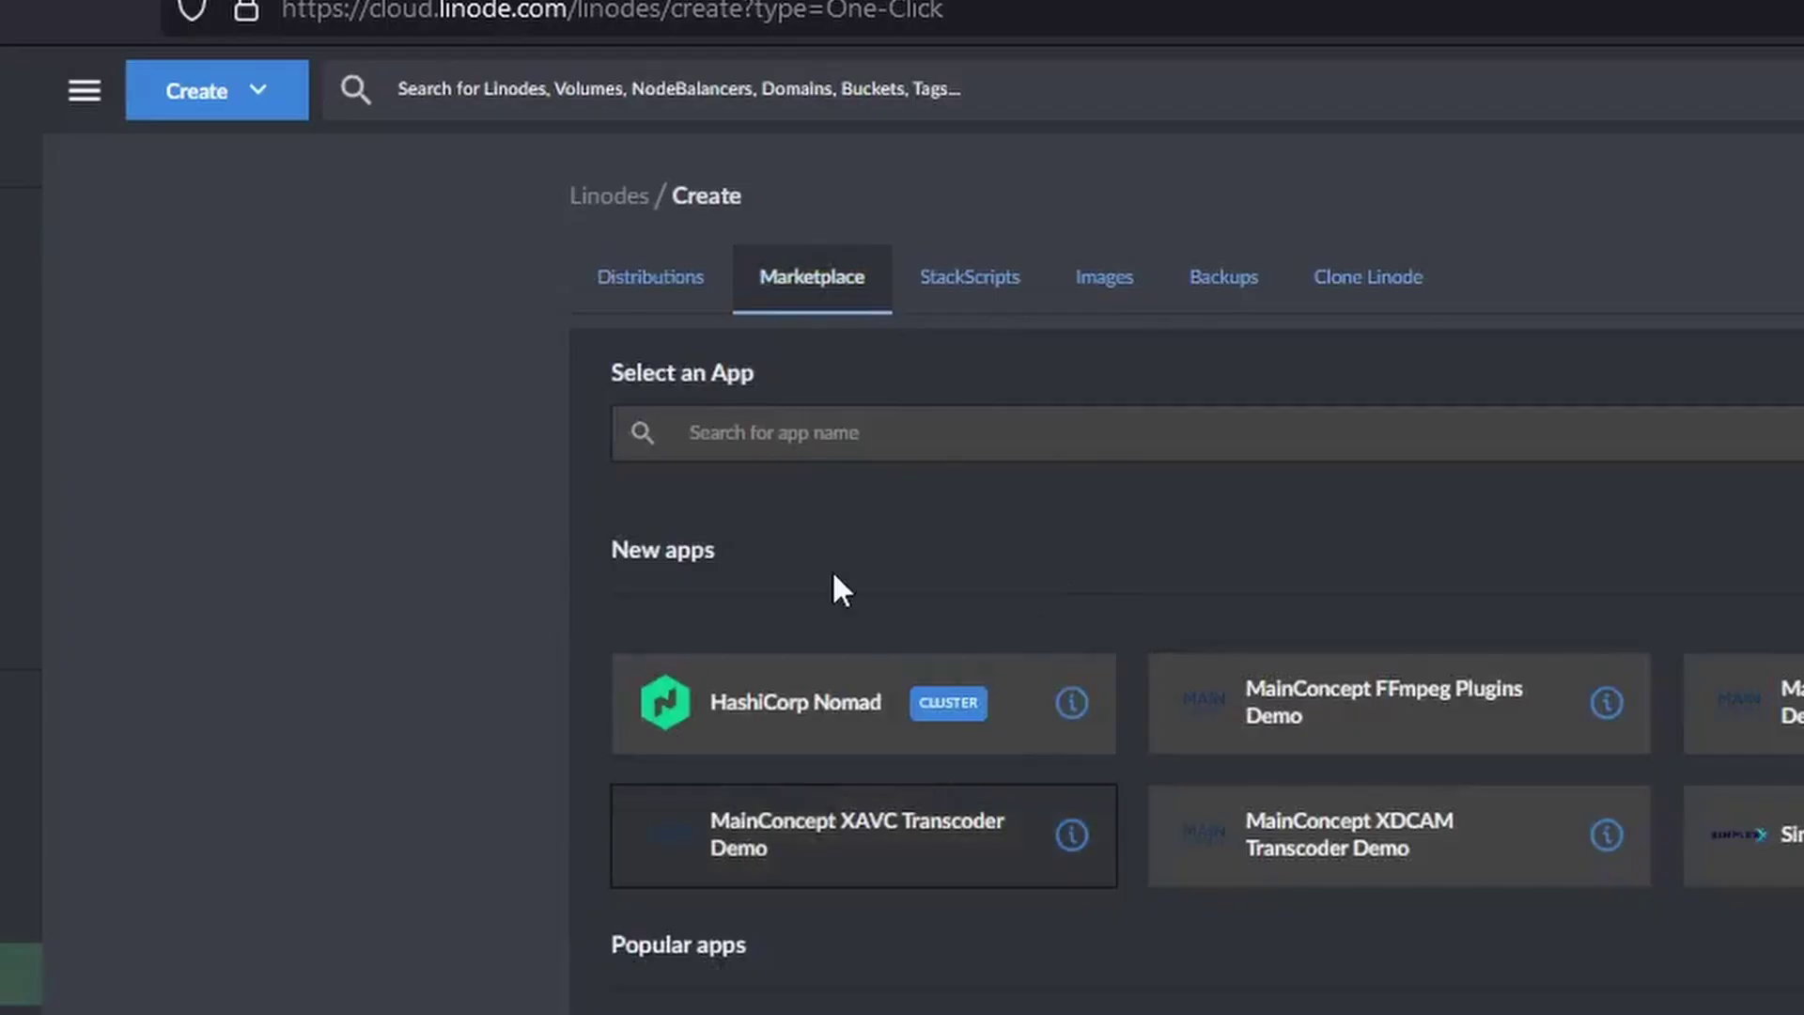
pyautogui.click(886, 434)
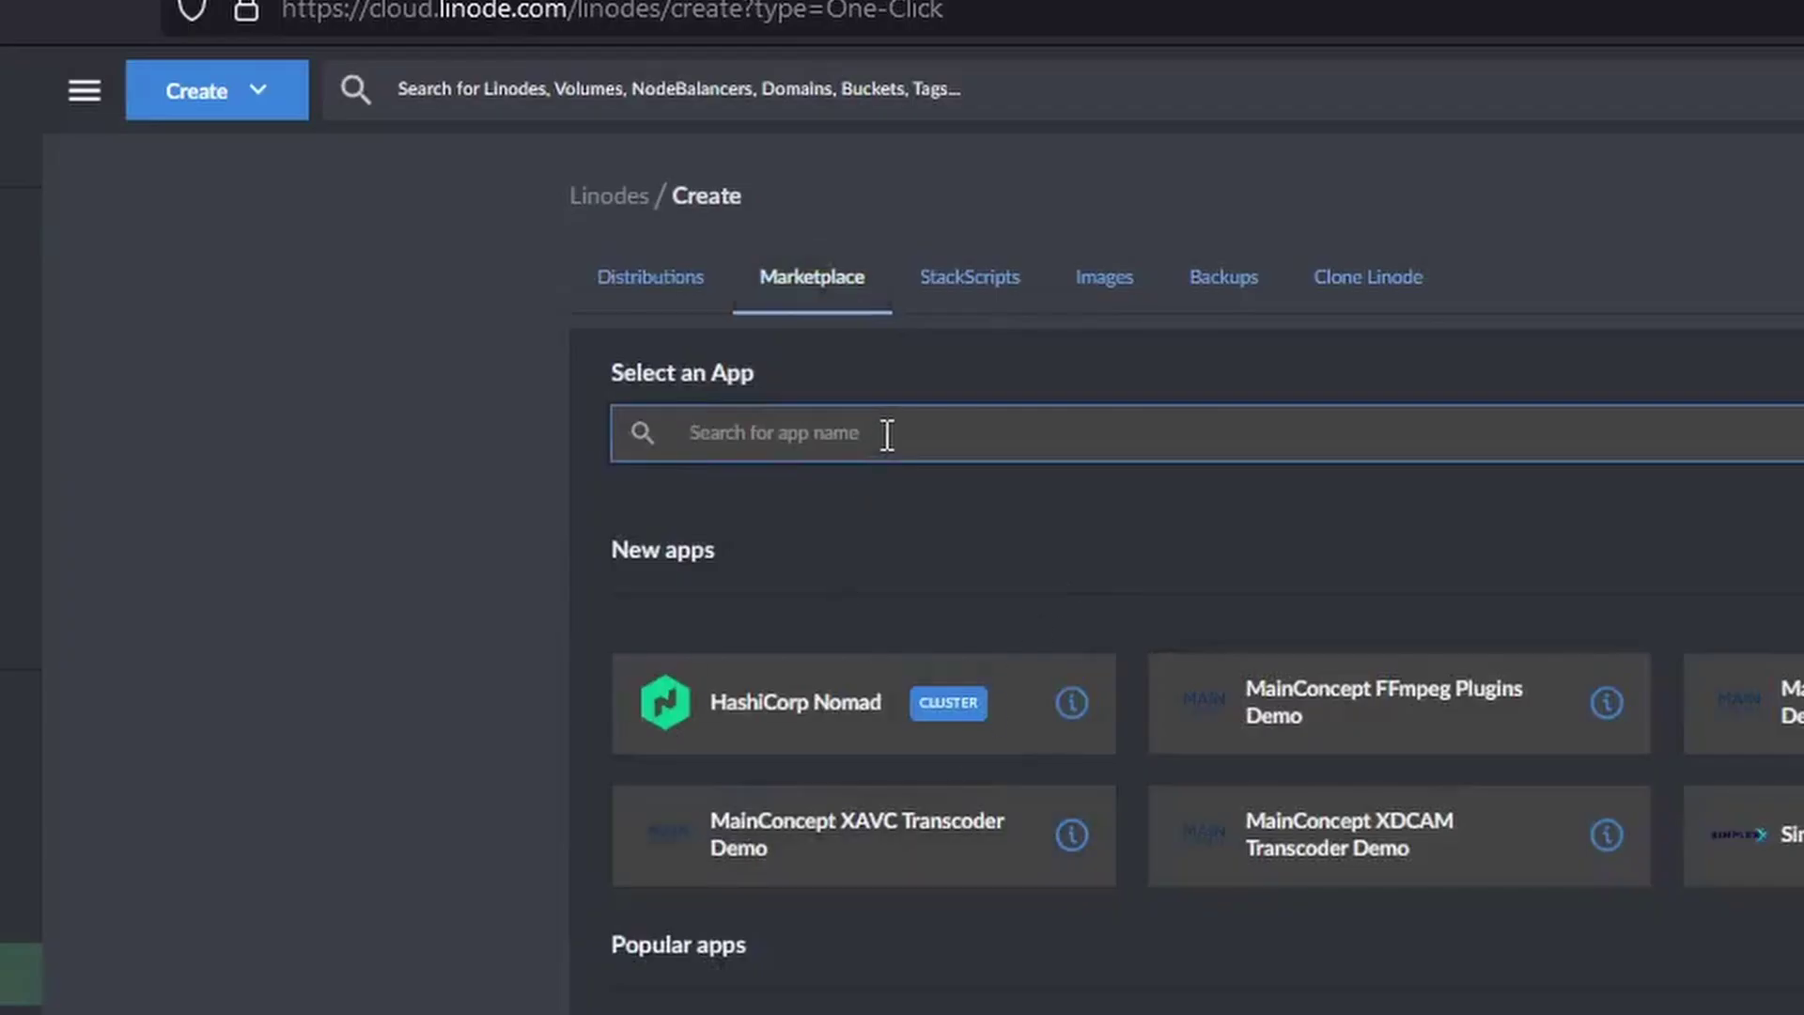
pyautogui.write('docker')
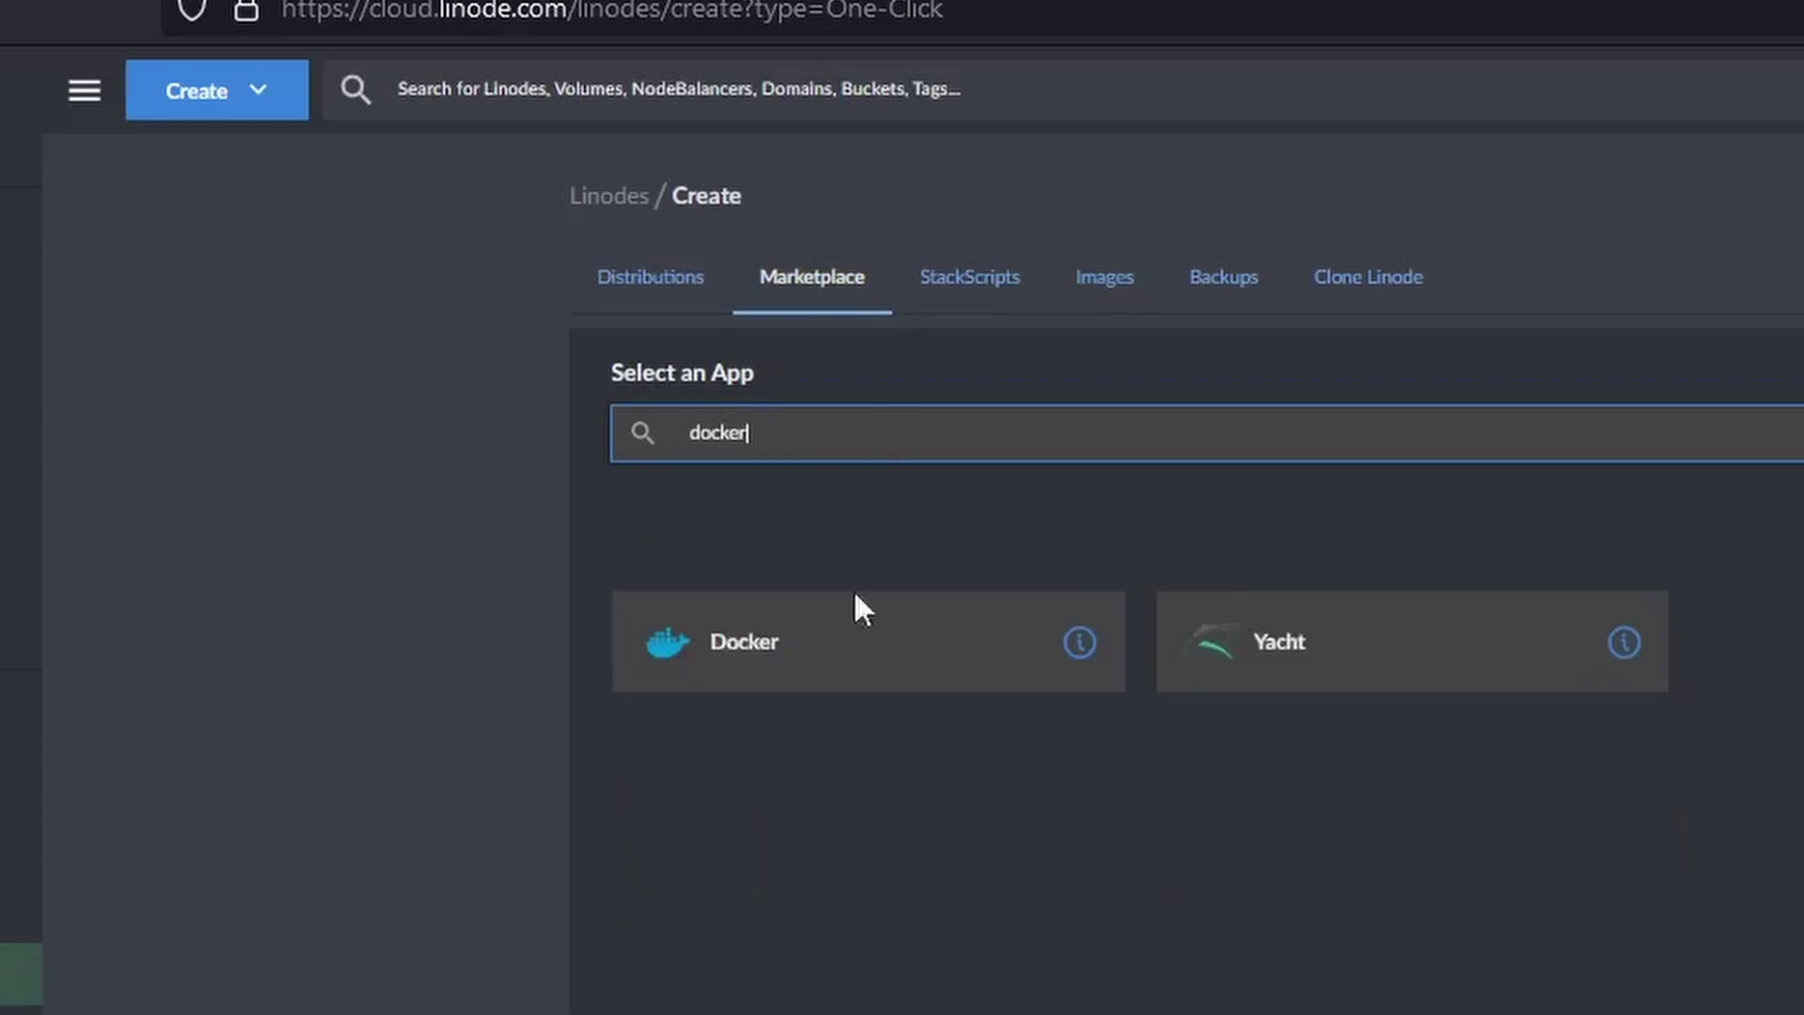
pyautogui.click(825, 656)
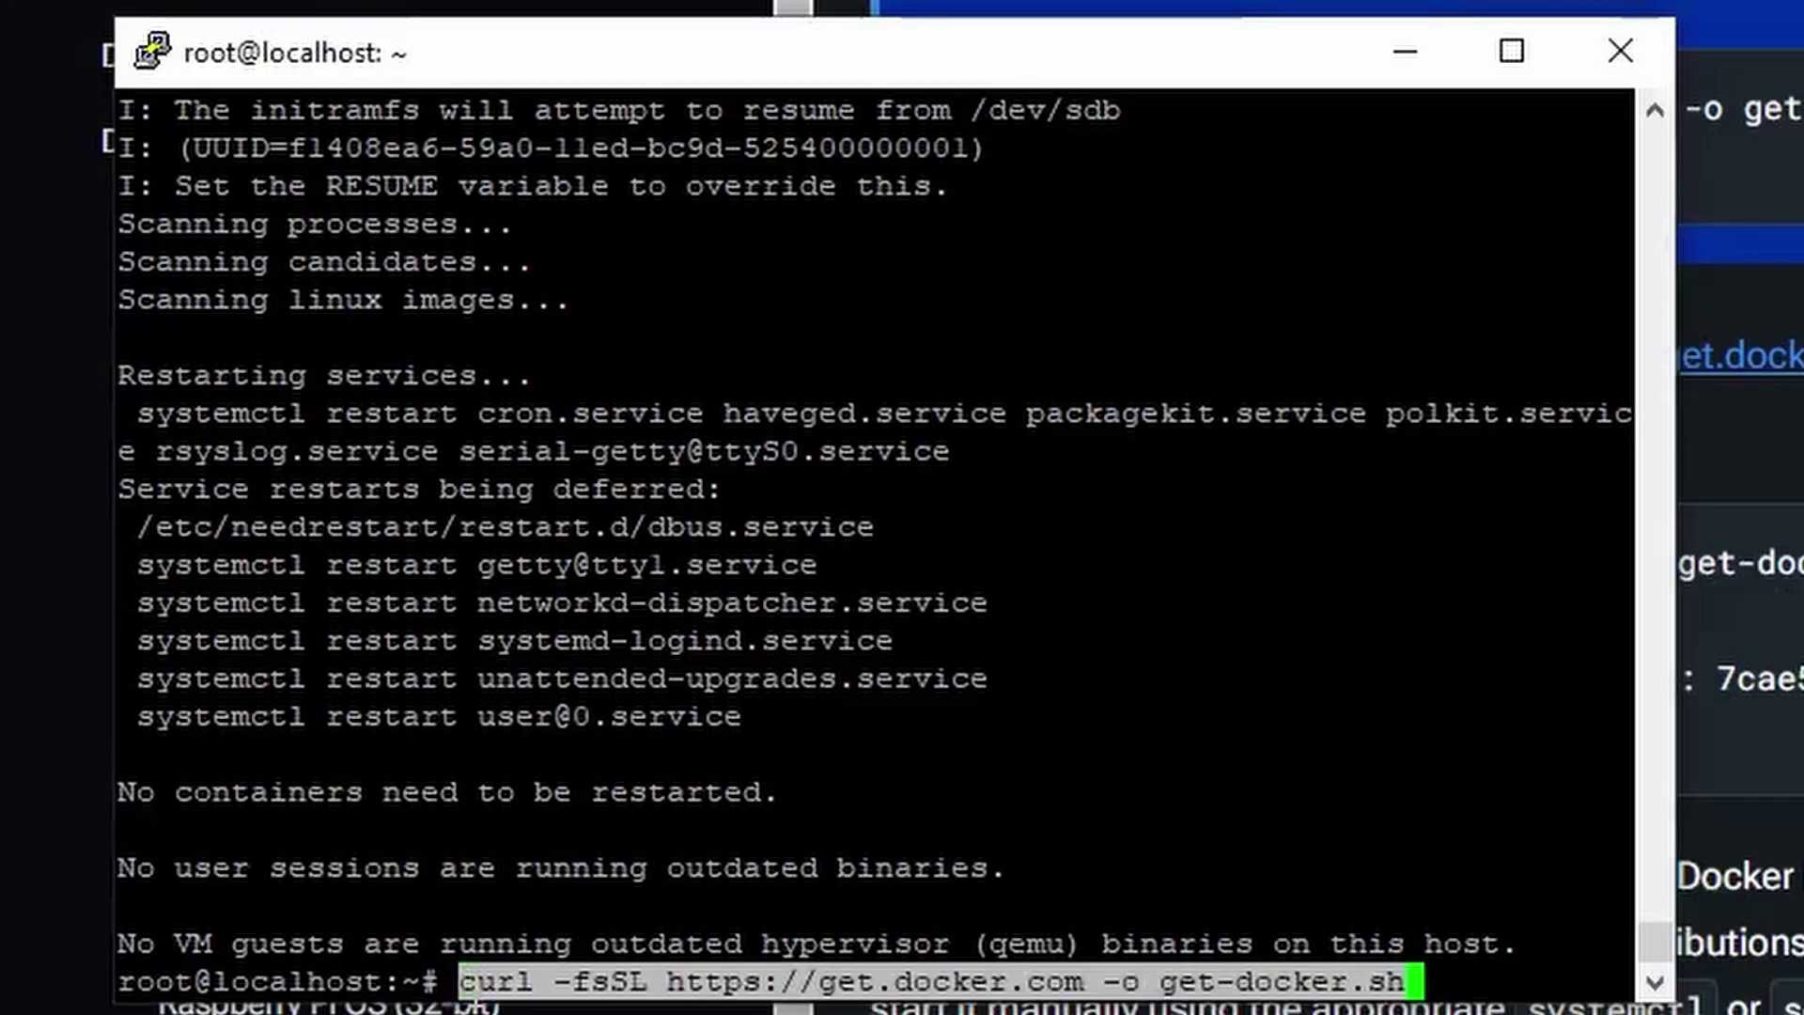
pyautogui.press('Return')
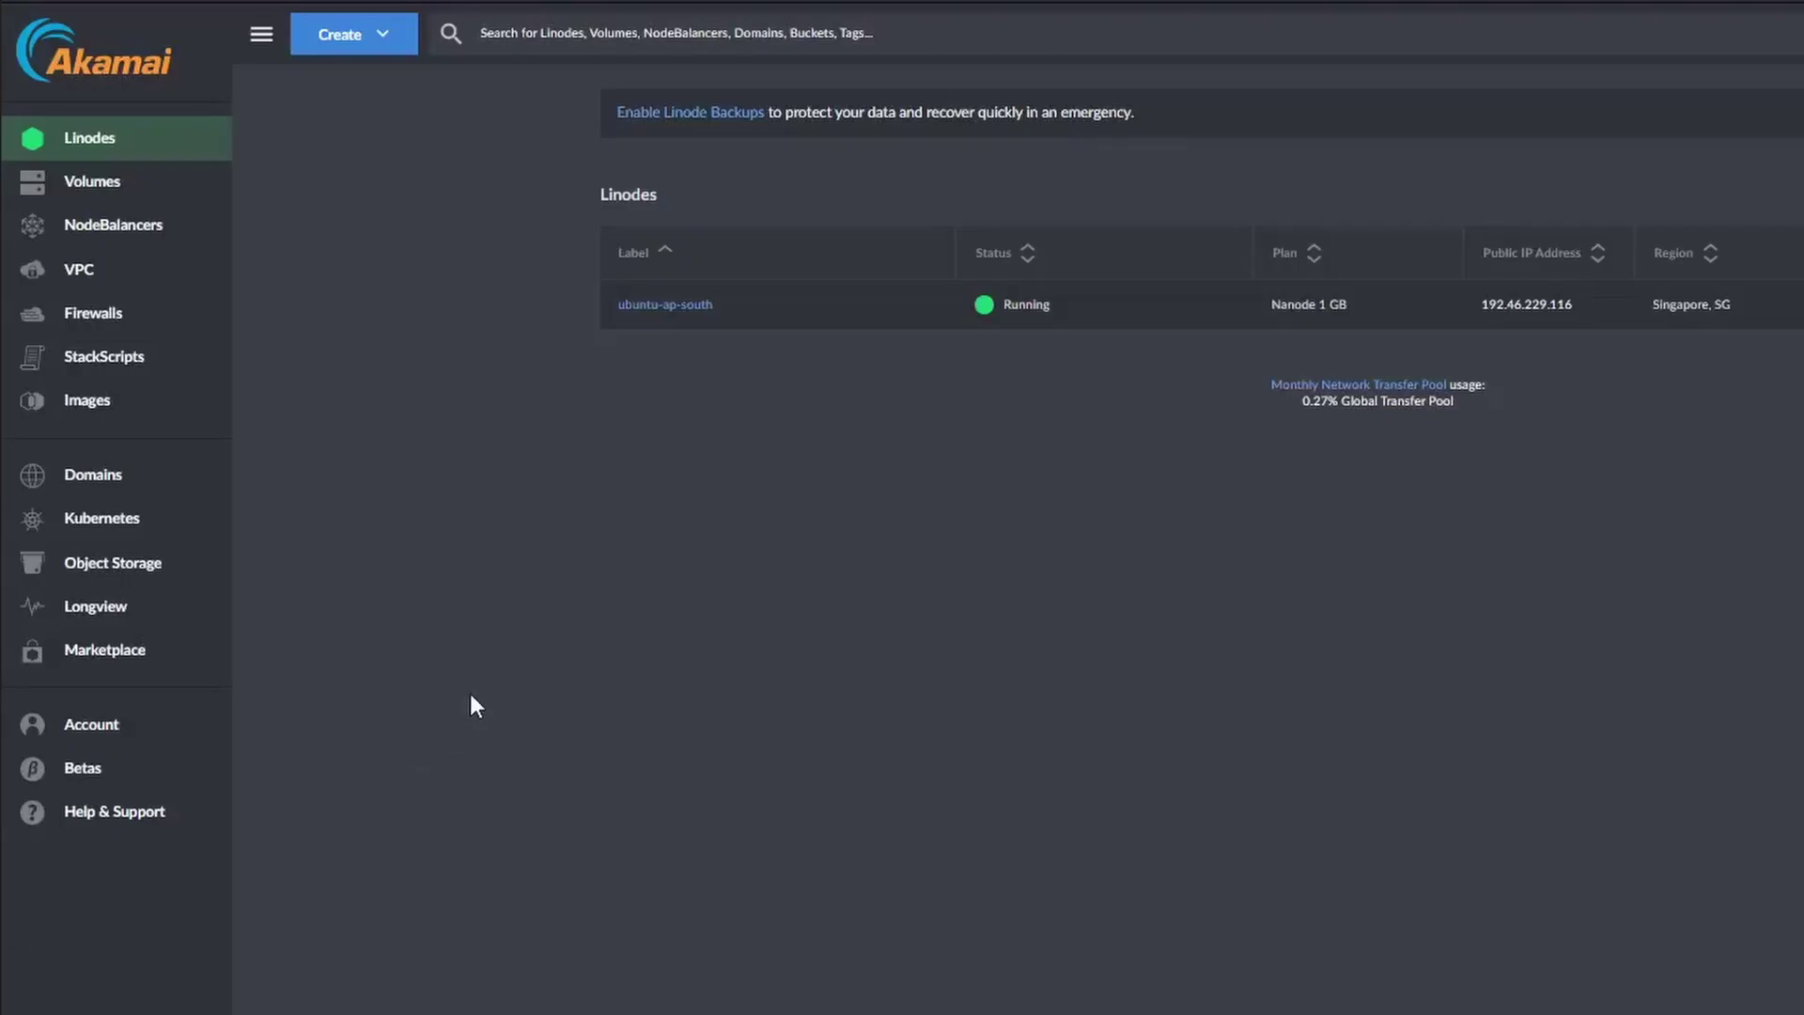
# Start creating a new Linode and search the Marketplace for 'docker'.
pyautogui.click(331, 45)
pyautogui.click(420, 102)
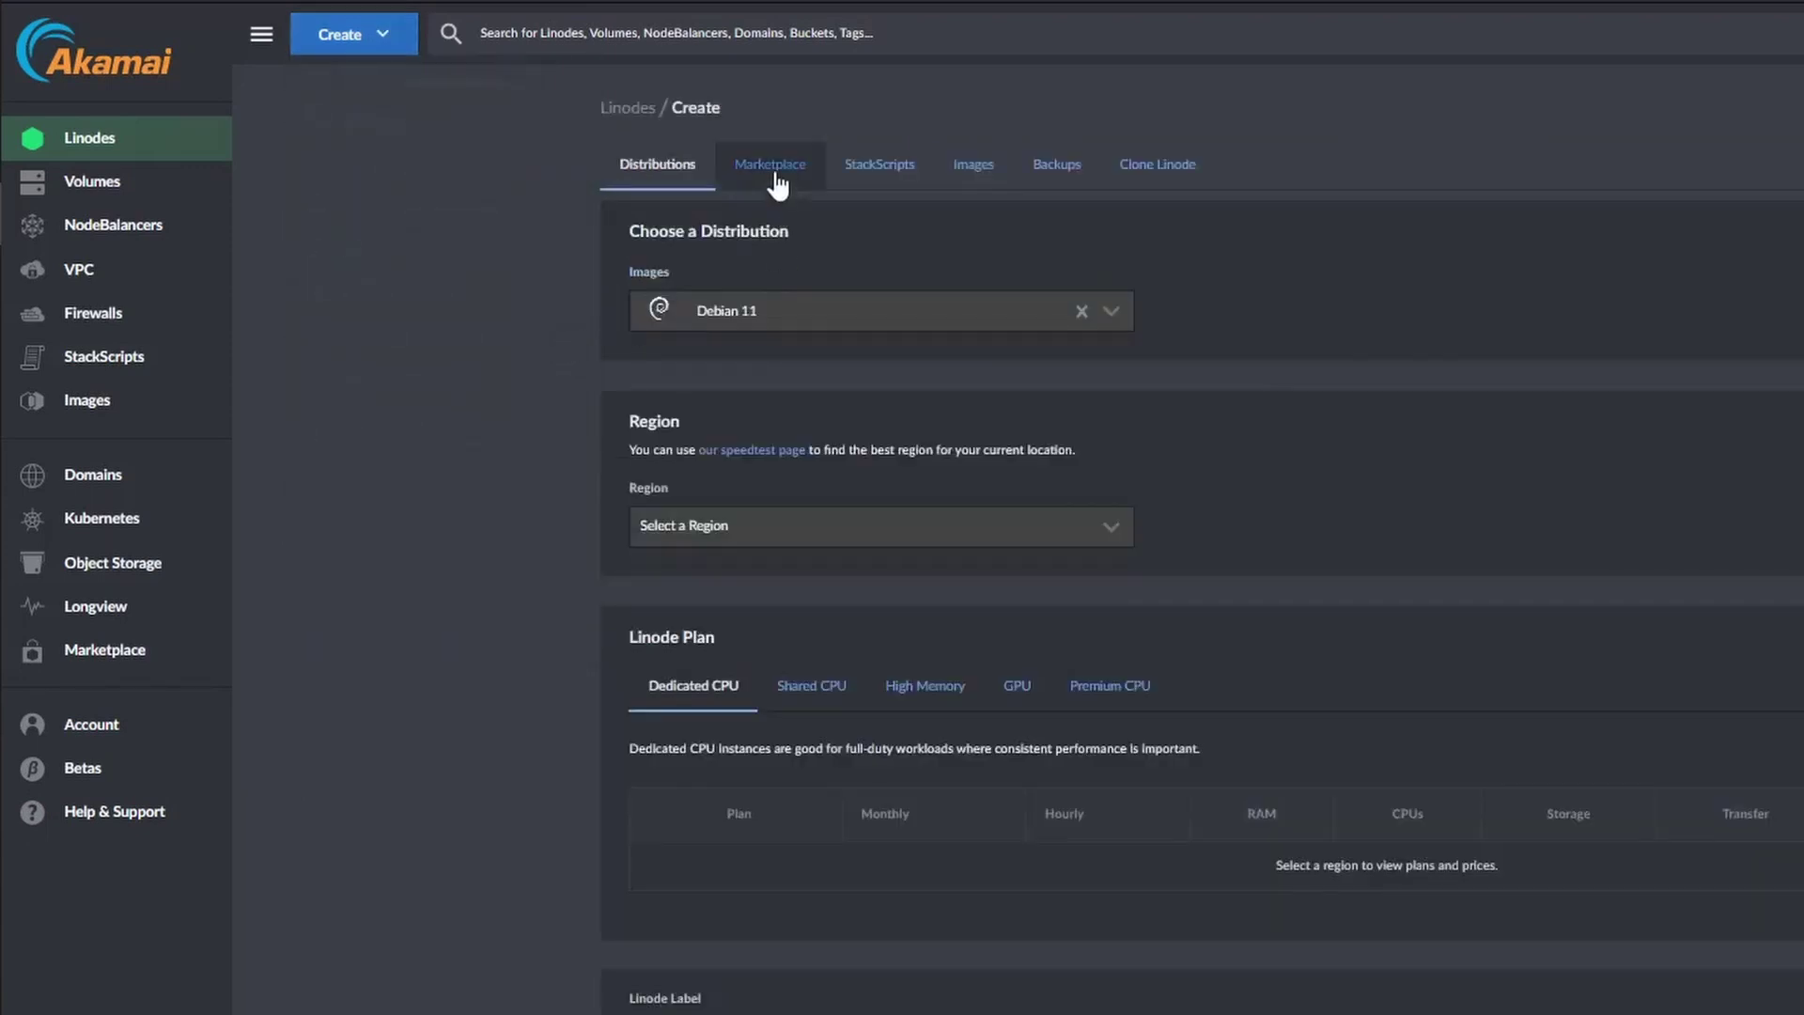
pyautogui.click(772, 169)
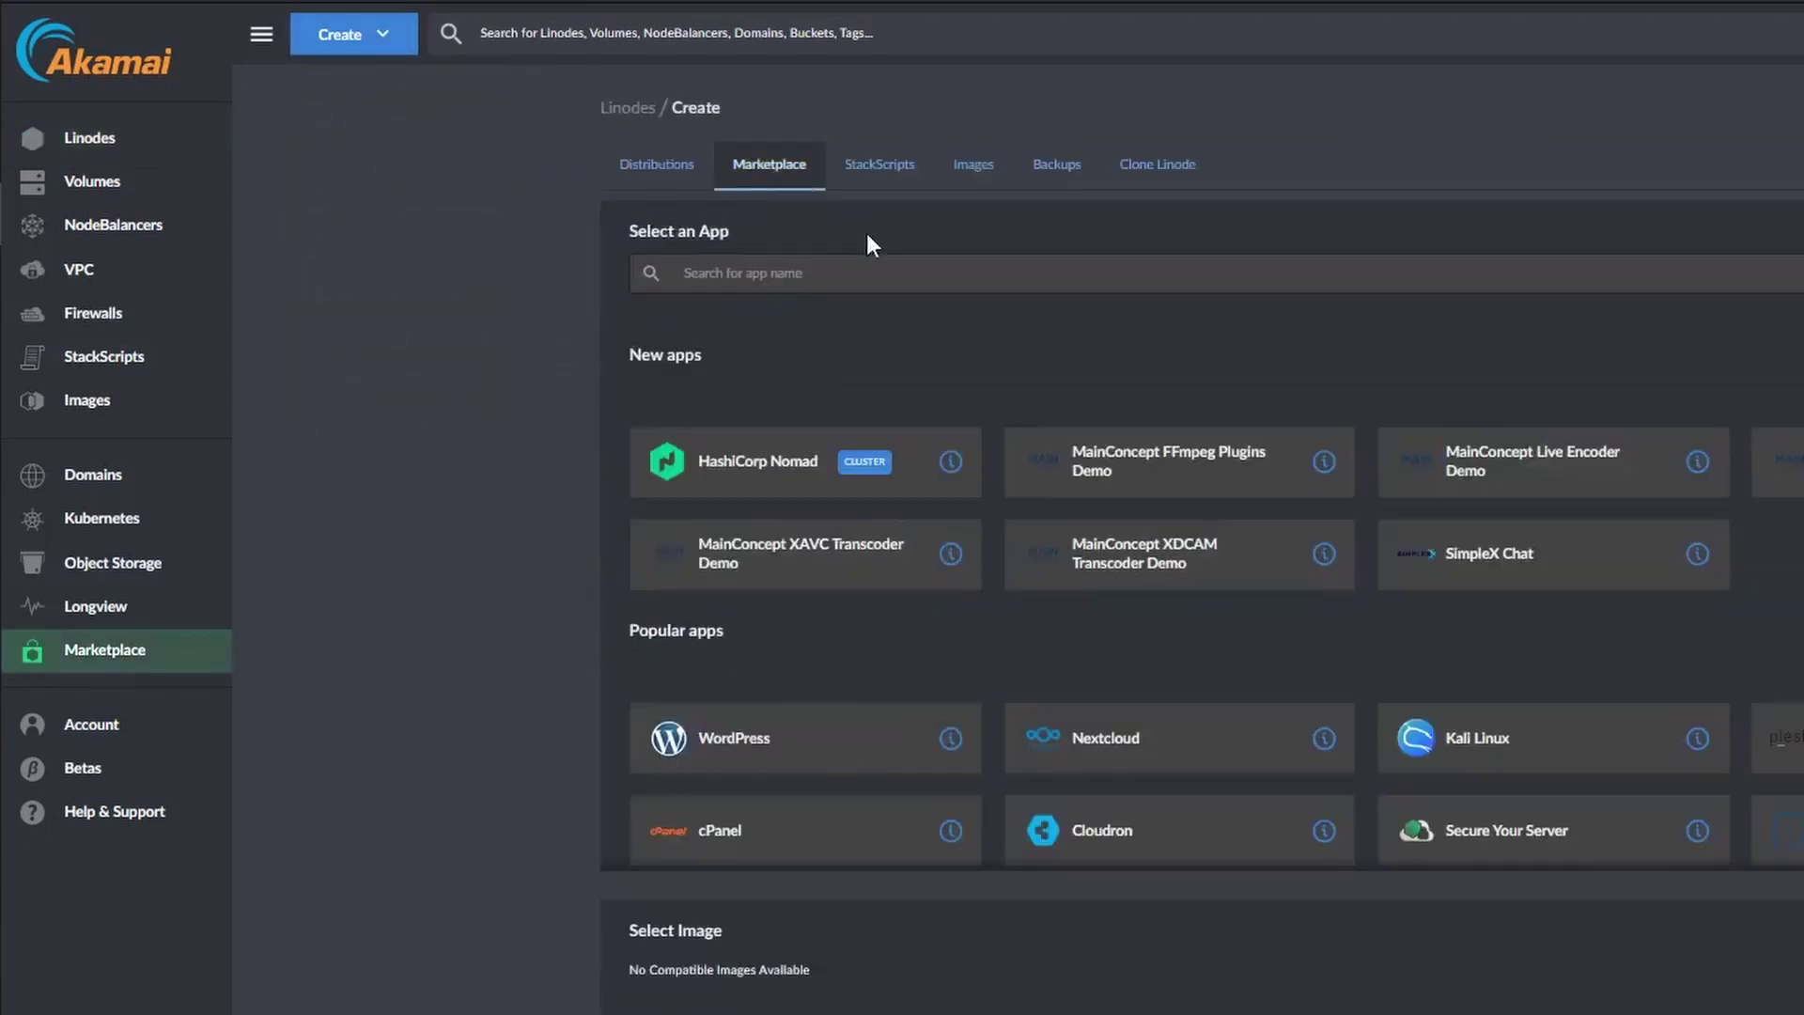
pyautogui.click(977, 274)
pyautogui.write('docker')
# Select the Docker app, enter the limited sudo username, and collapse Advanced Options.
pyautogui.click(403, 753)
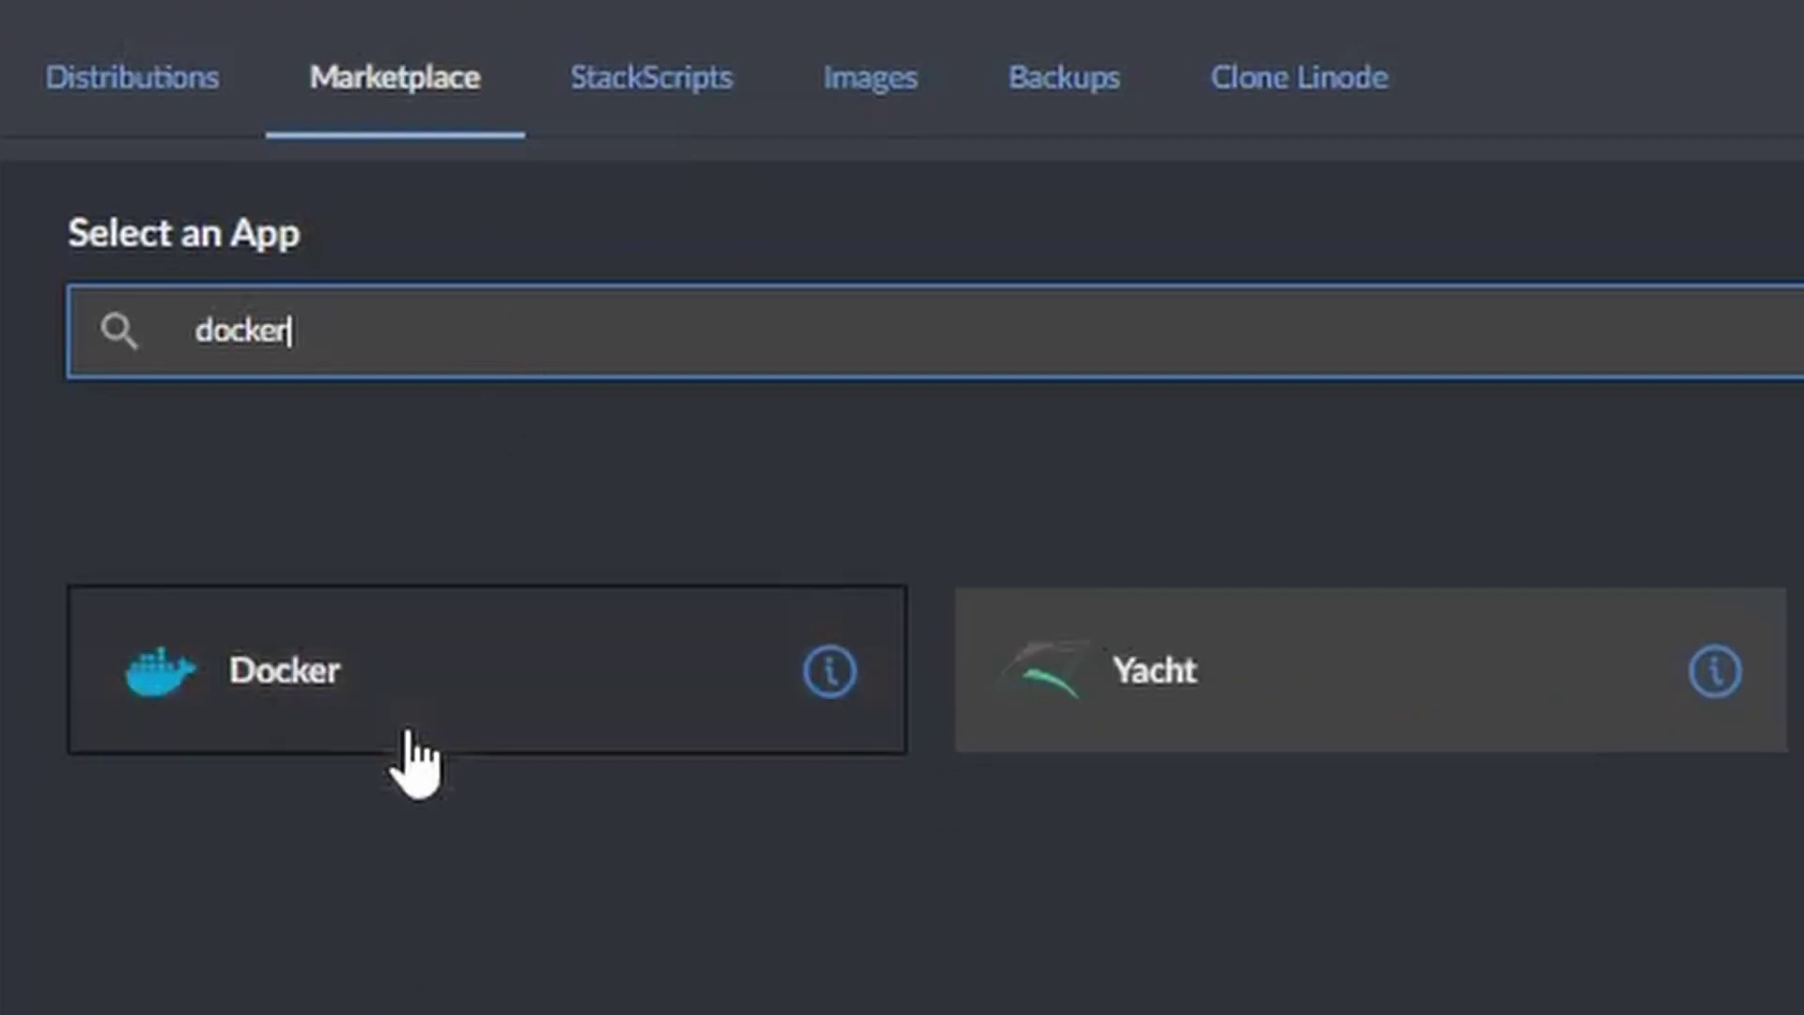
pyautogui.write('piper')
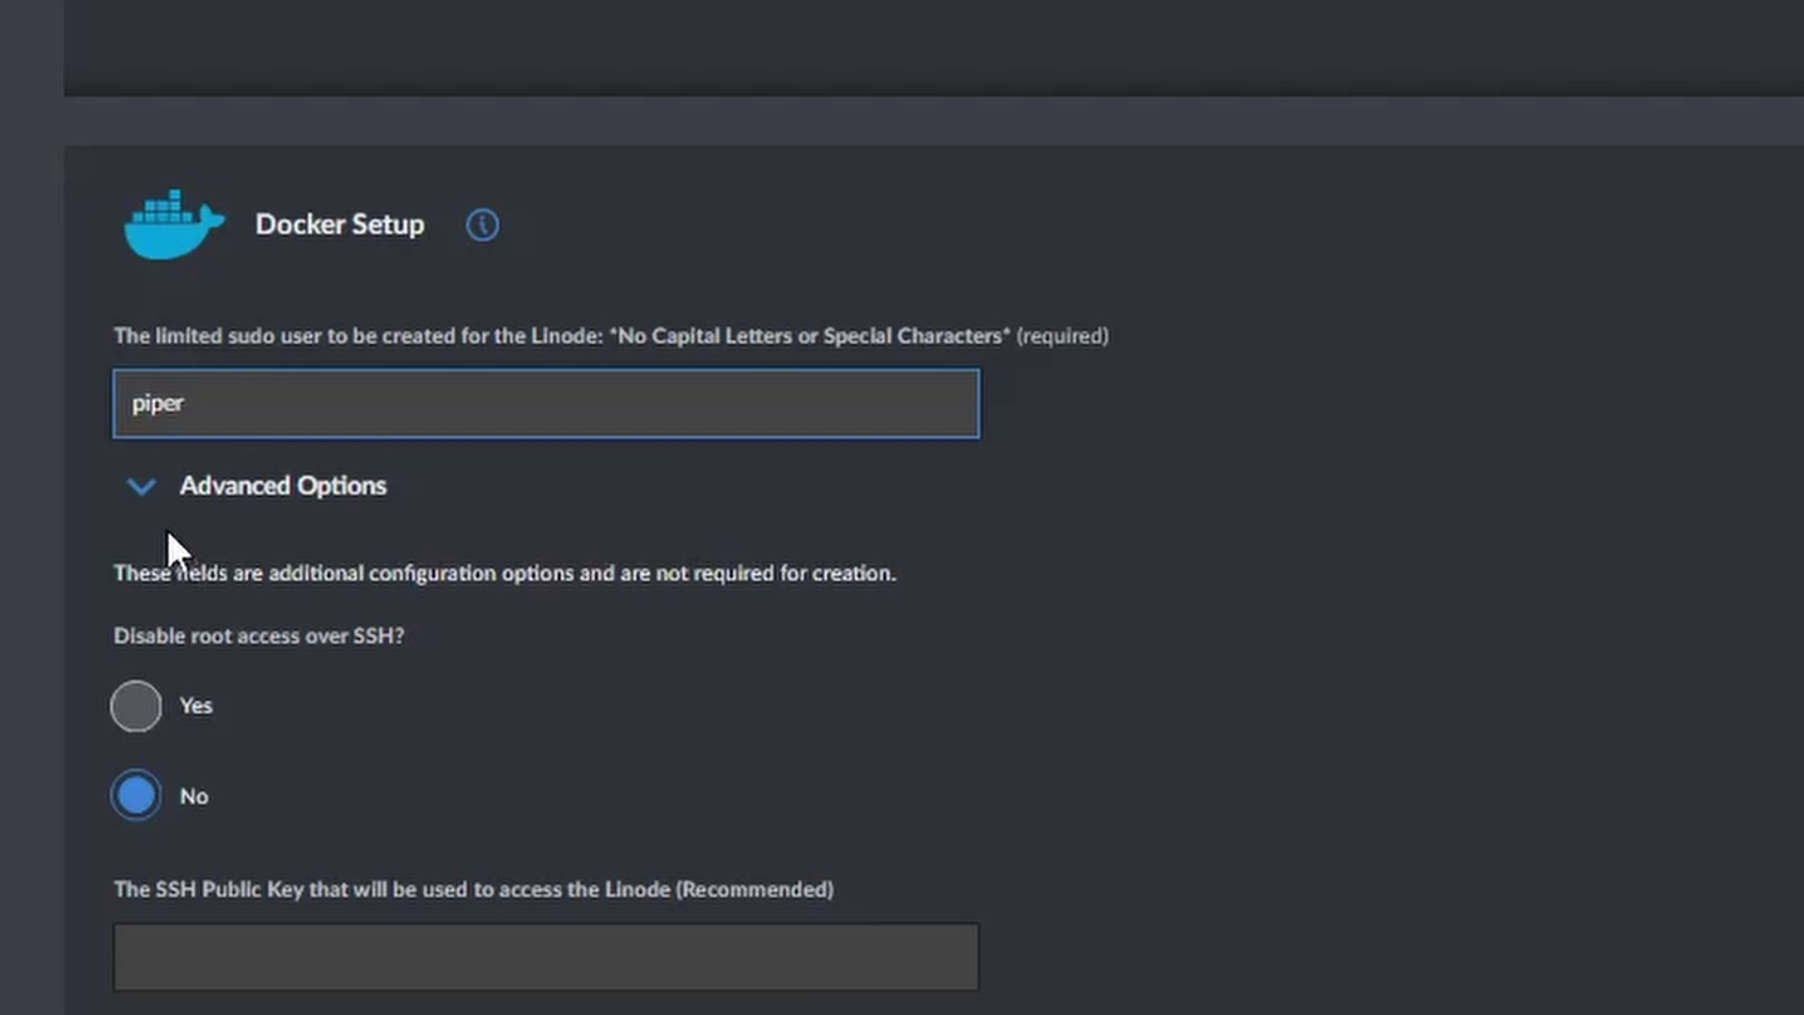
pyautogui.click(146, 491)
pyautogui.scroll(-2, 587, 729)
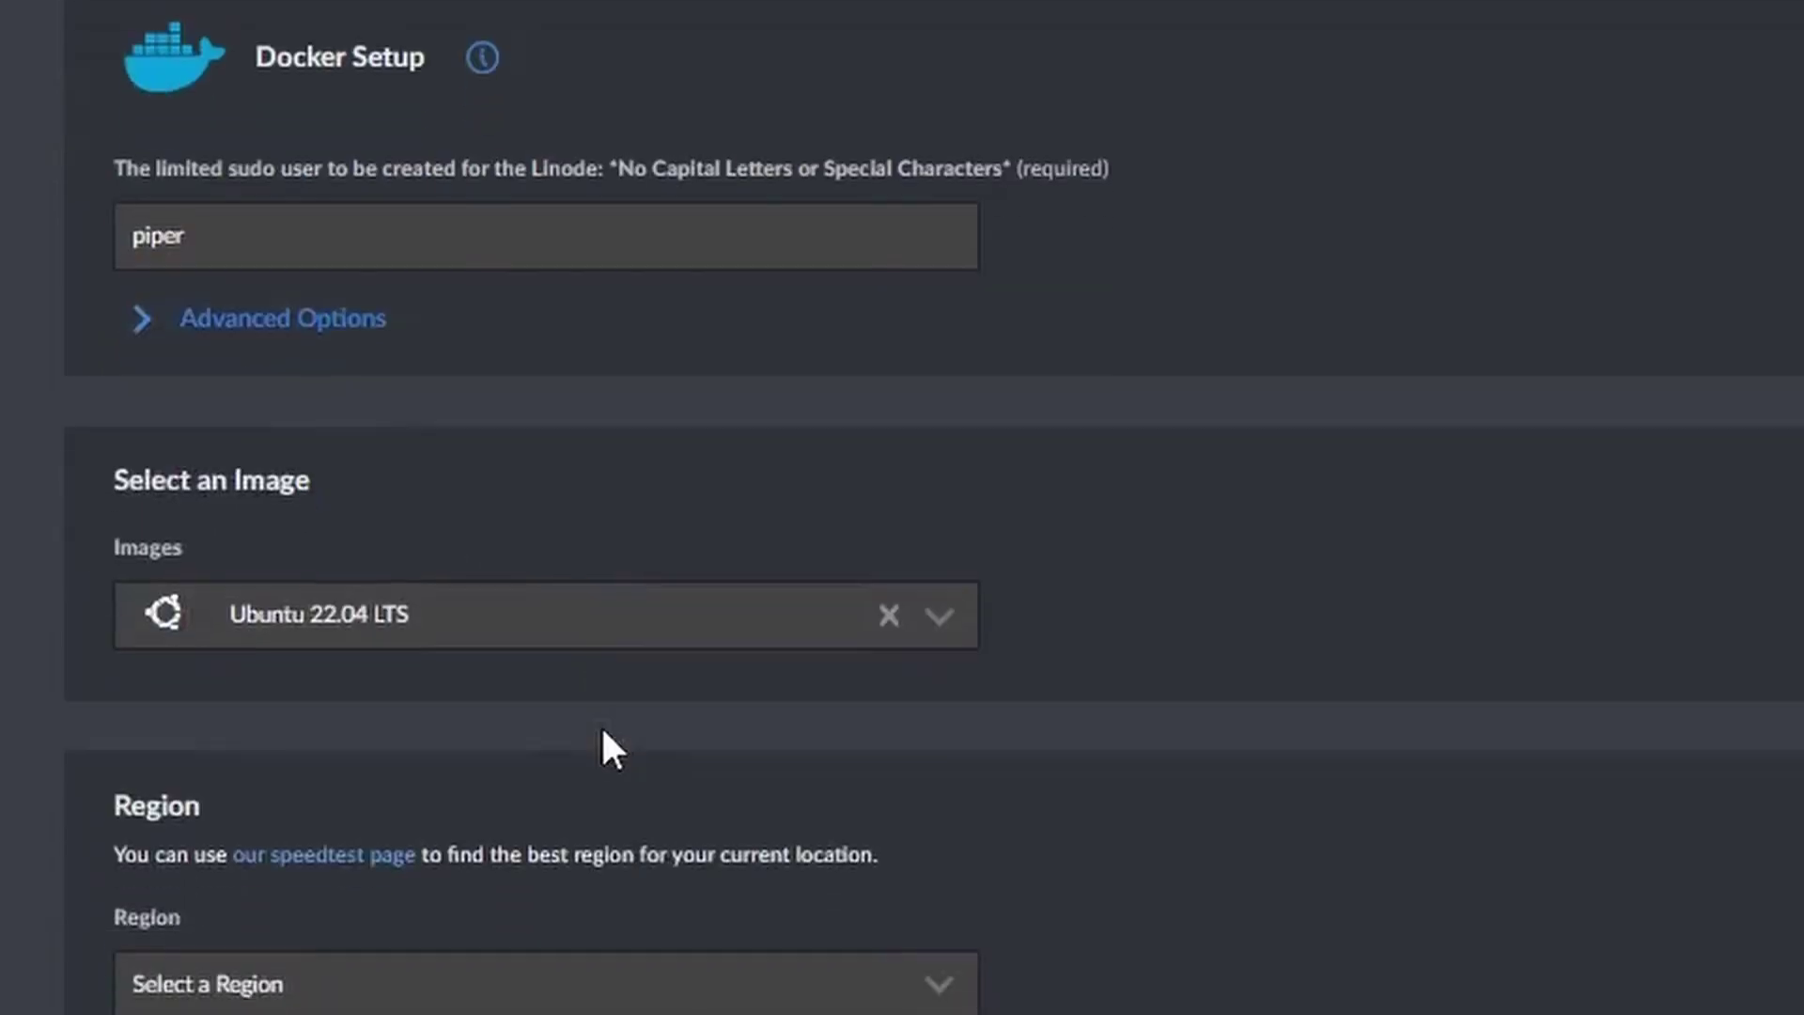
pyautogui.scroll(-4, 705, 863)
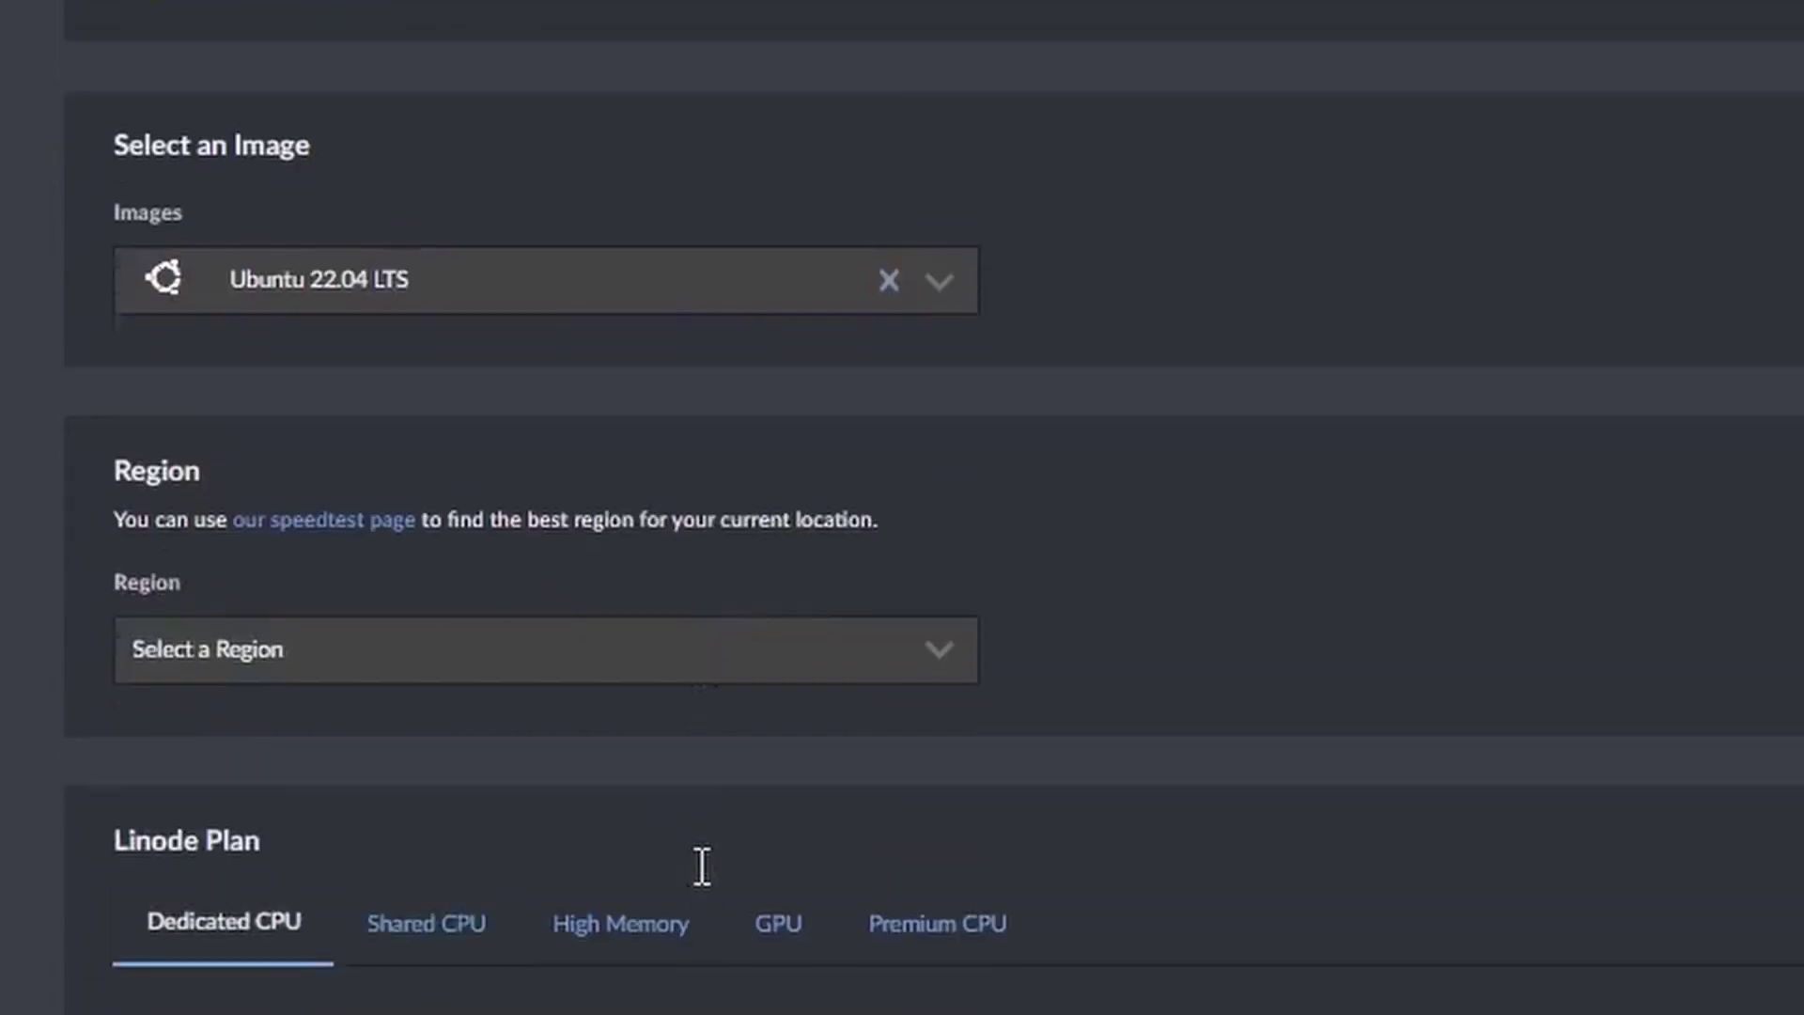
# Set the region to Singapore, SG and choose the Nanode 1 GB Shared CPU plan.
pyautogui.click(939, 656)
pyautogui.click(400, 597)
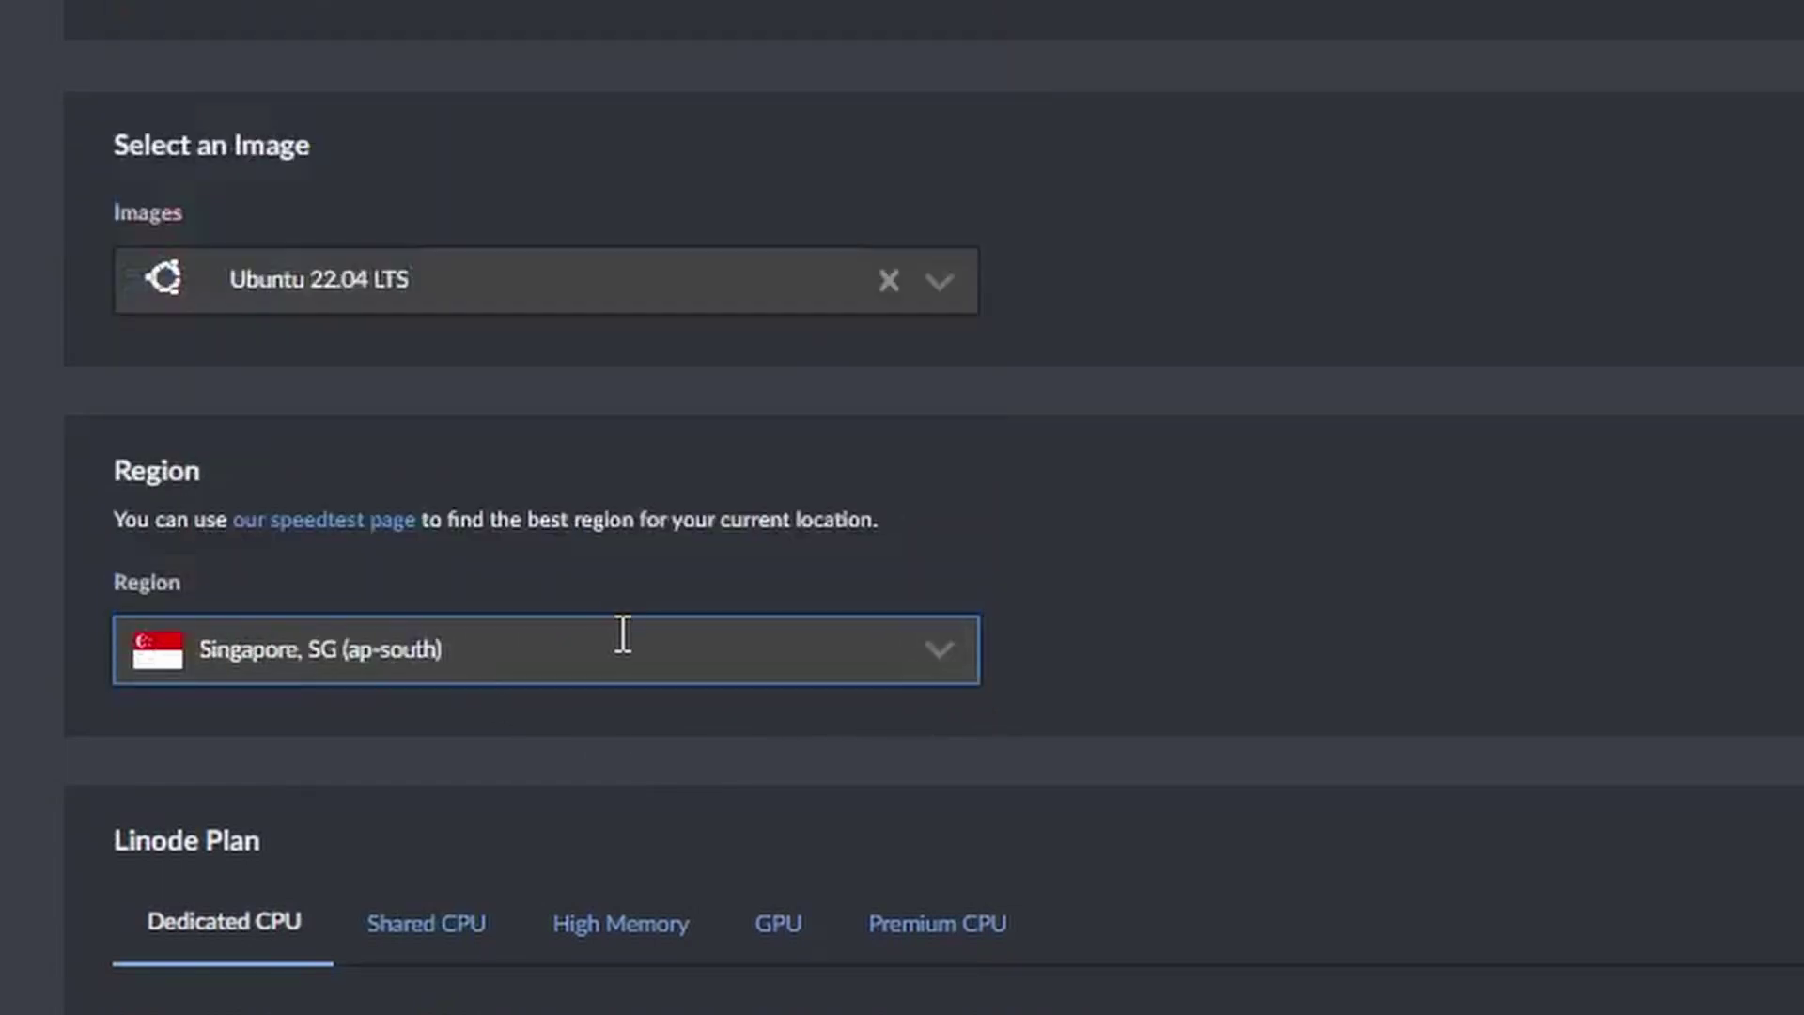
pyautogui.scroll(-4, 731, 734)
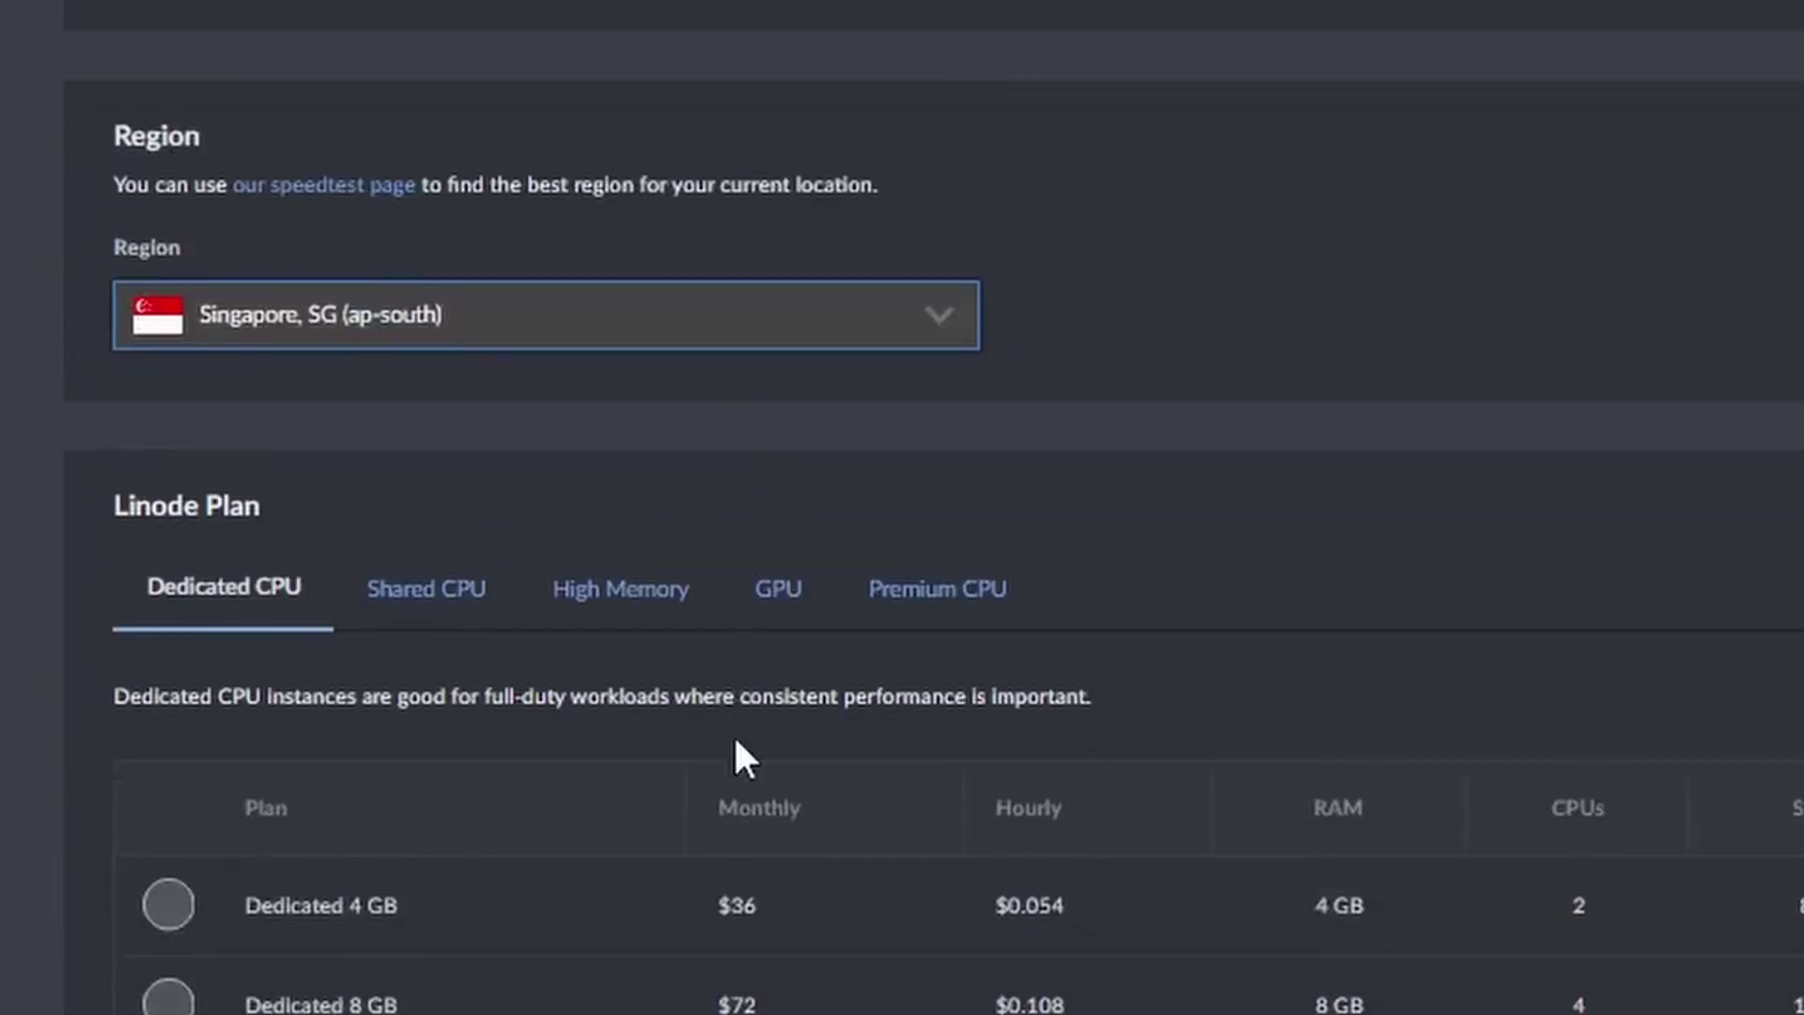
pyautogui.click(427, 594)
pyautogui.click(169, 906)
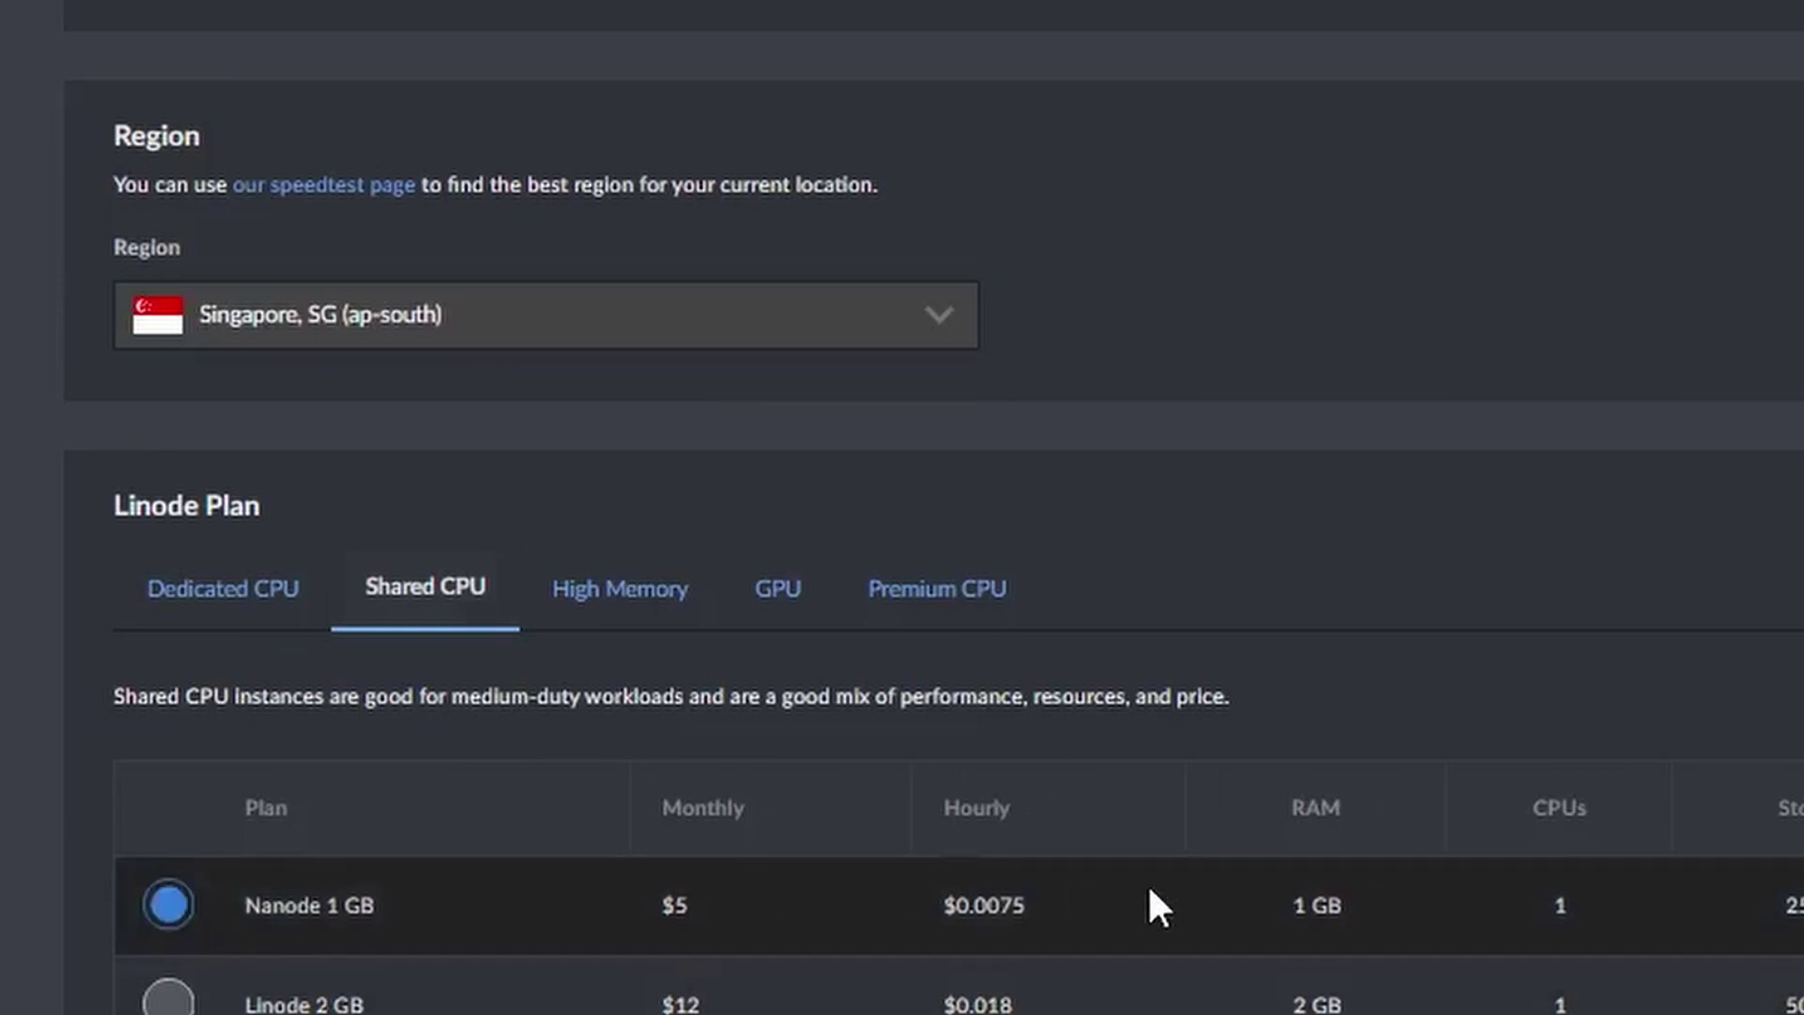
pyautogui.scroll(-6, 1156, 903)
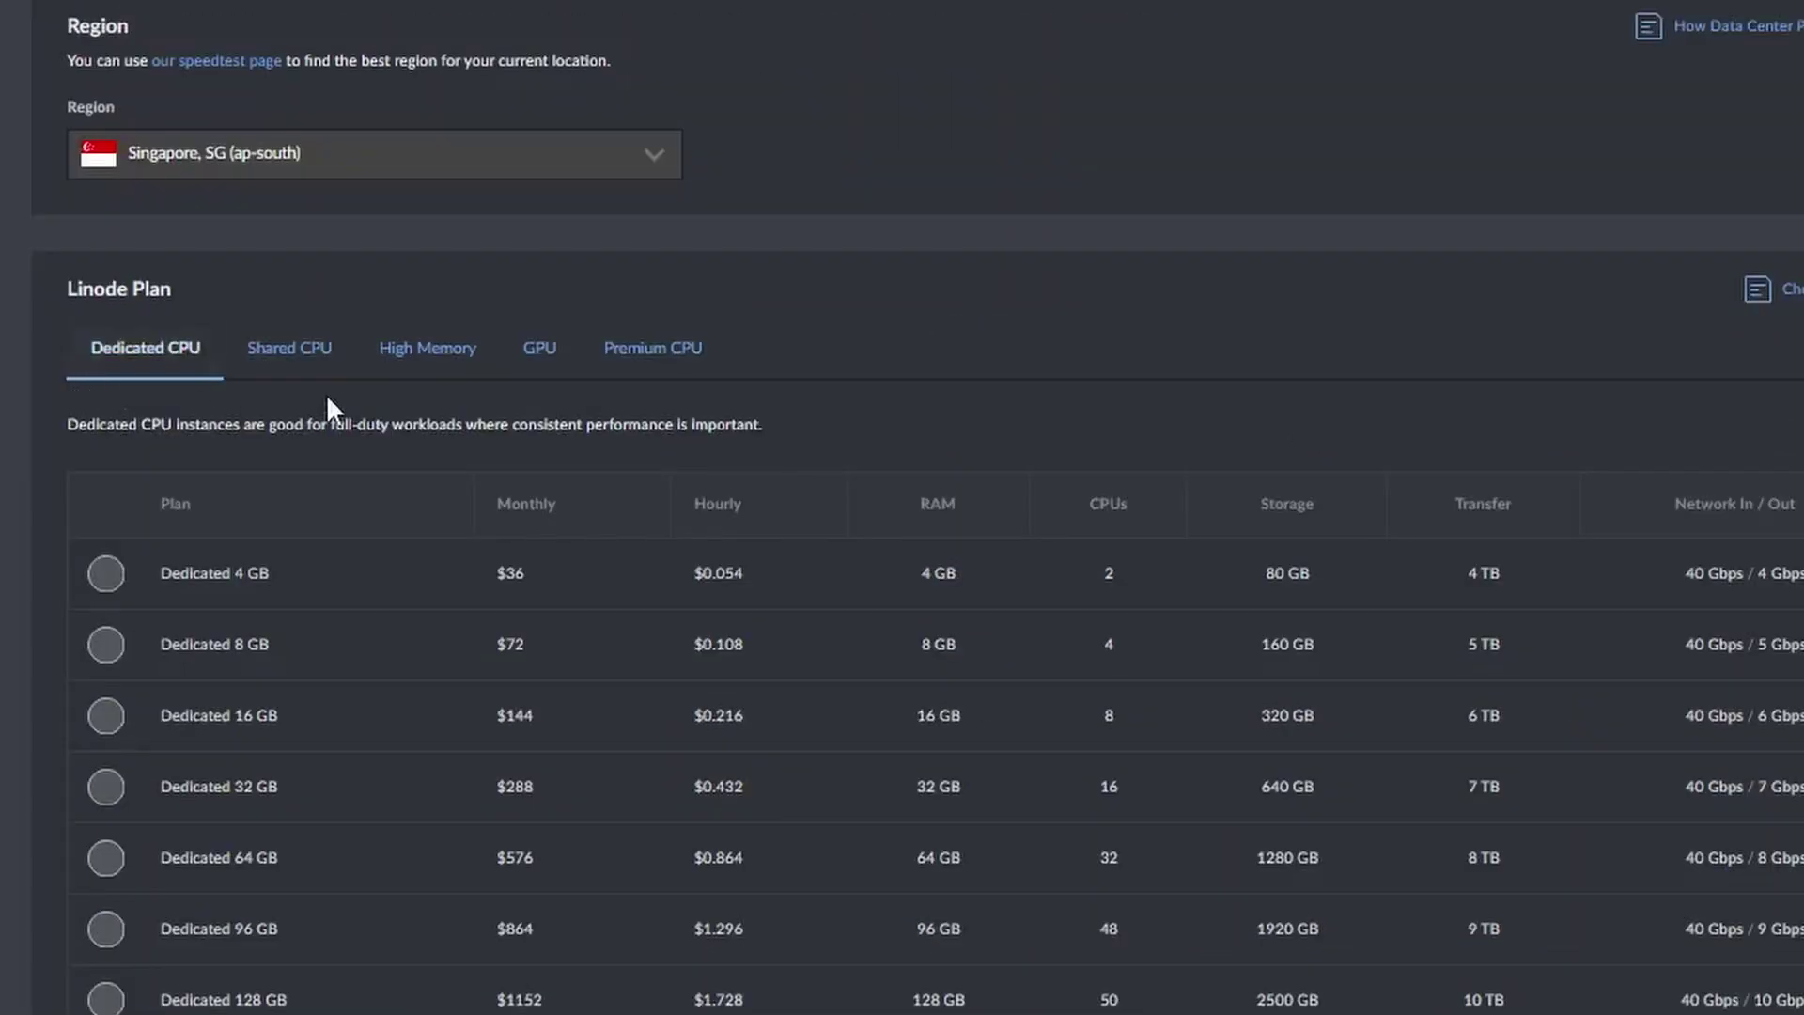
pyautogui.click(306, 370)
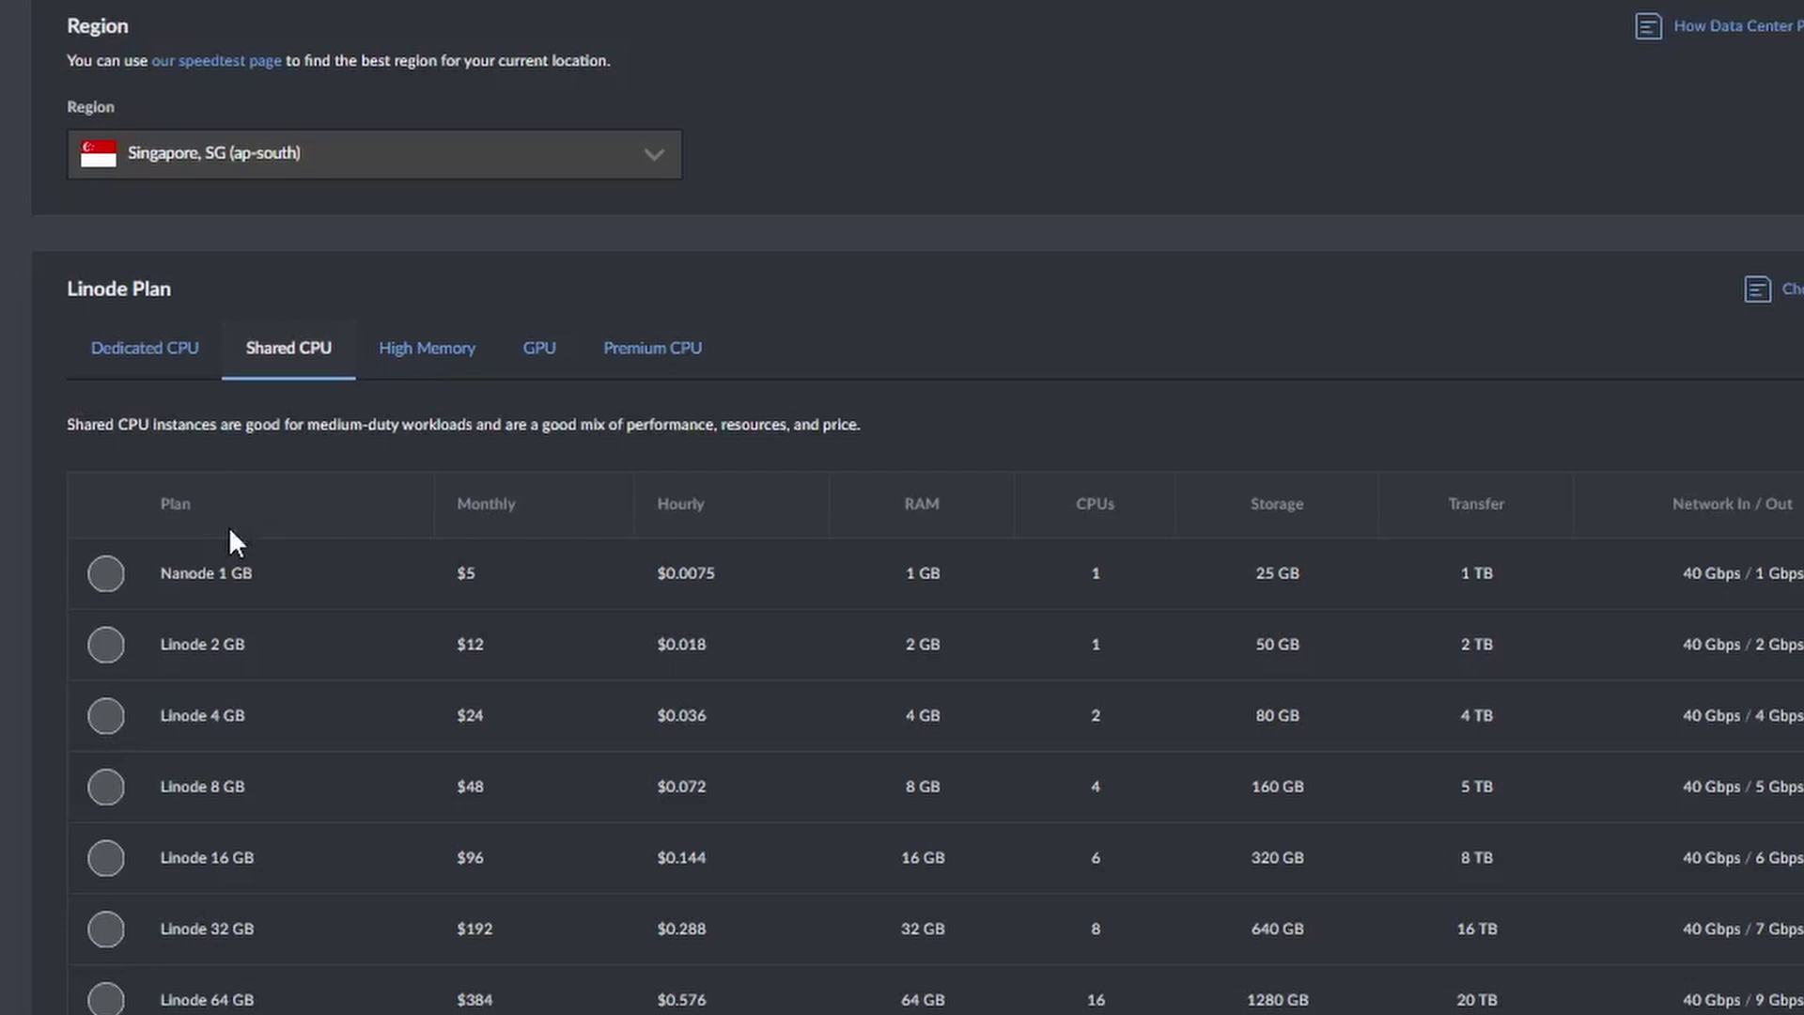
pyautogui.click(106, 573)
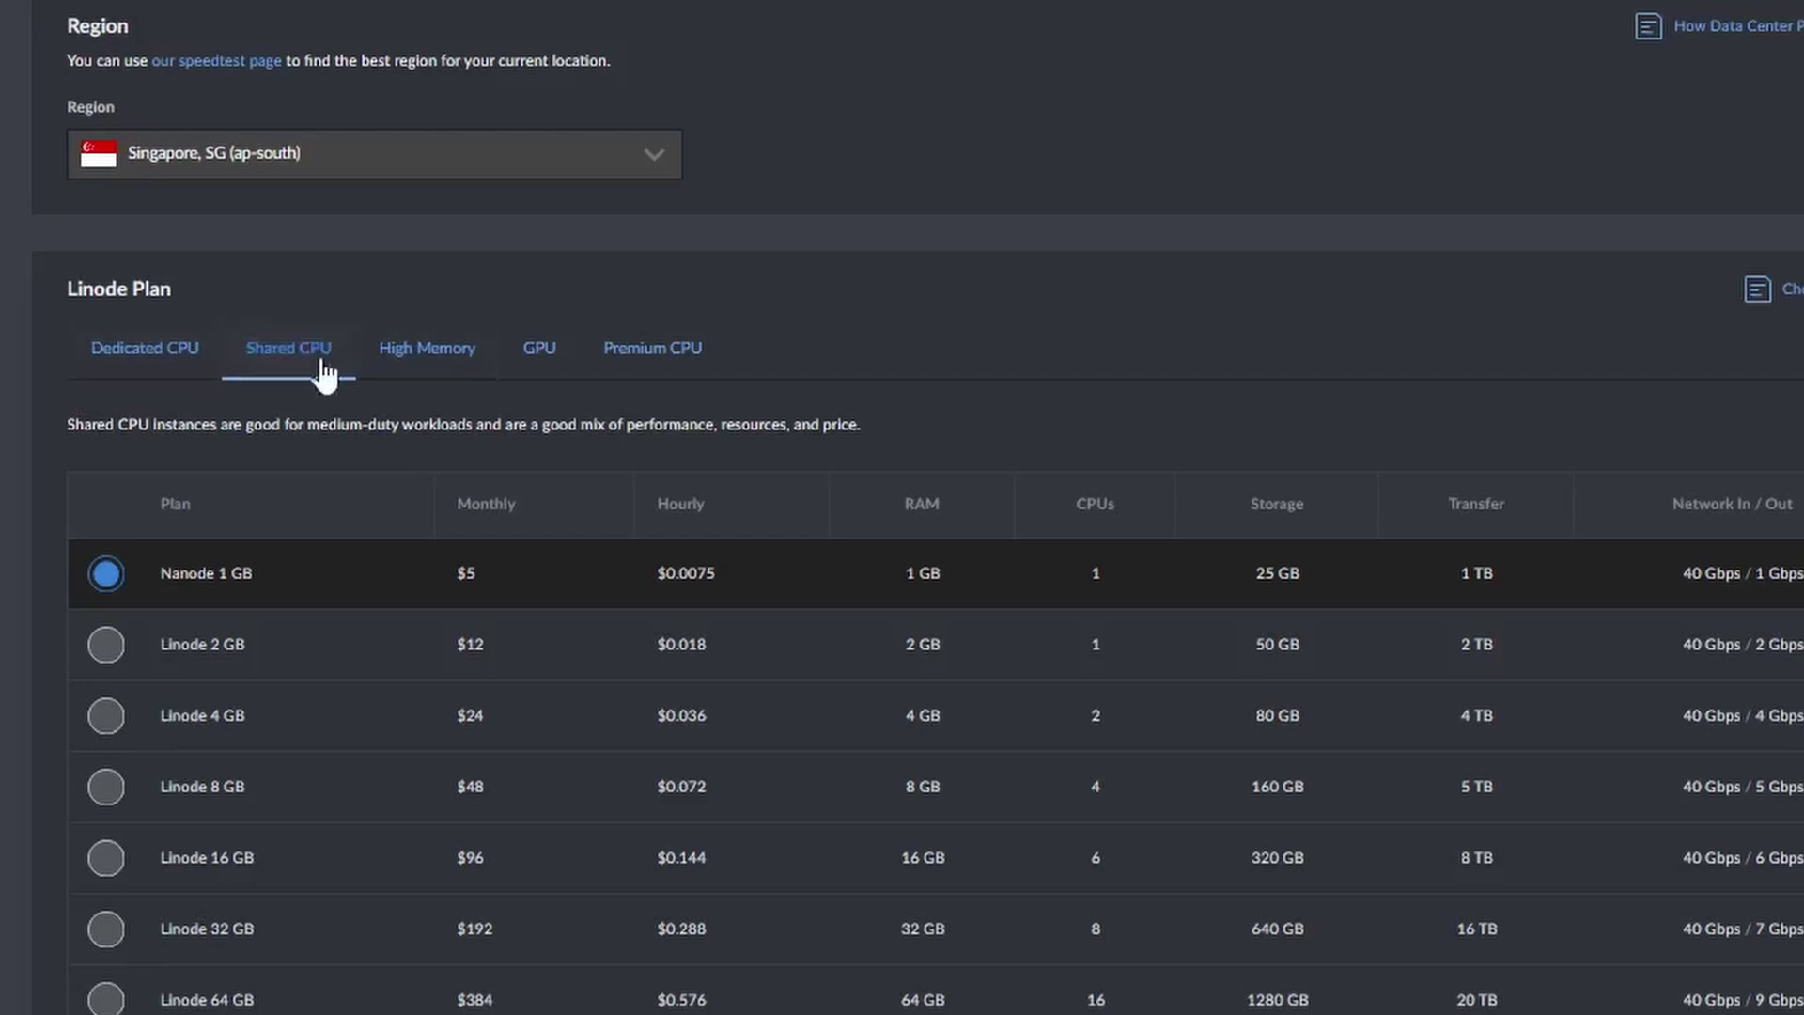
# Browse the High Memory, GPU and Premium CPU plan tabs.
pyautogui.click(434, 371)
pyautogui.click(535, 376)
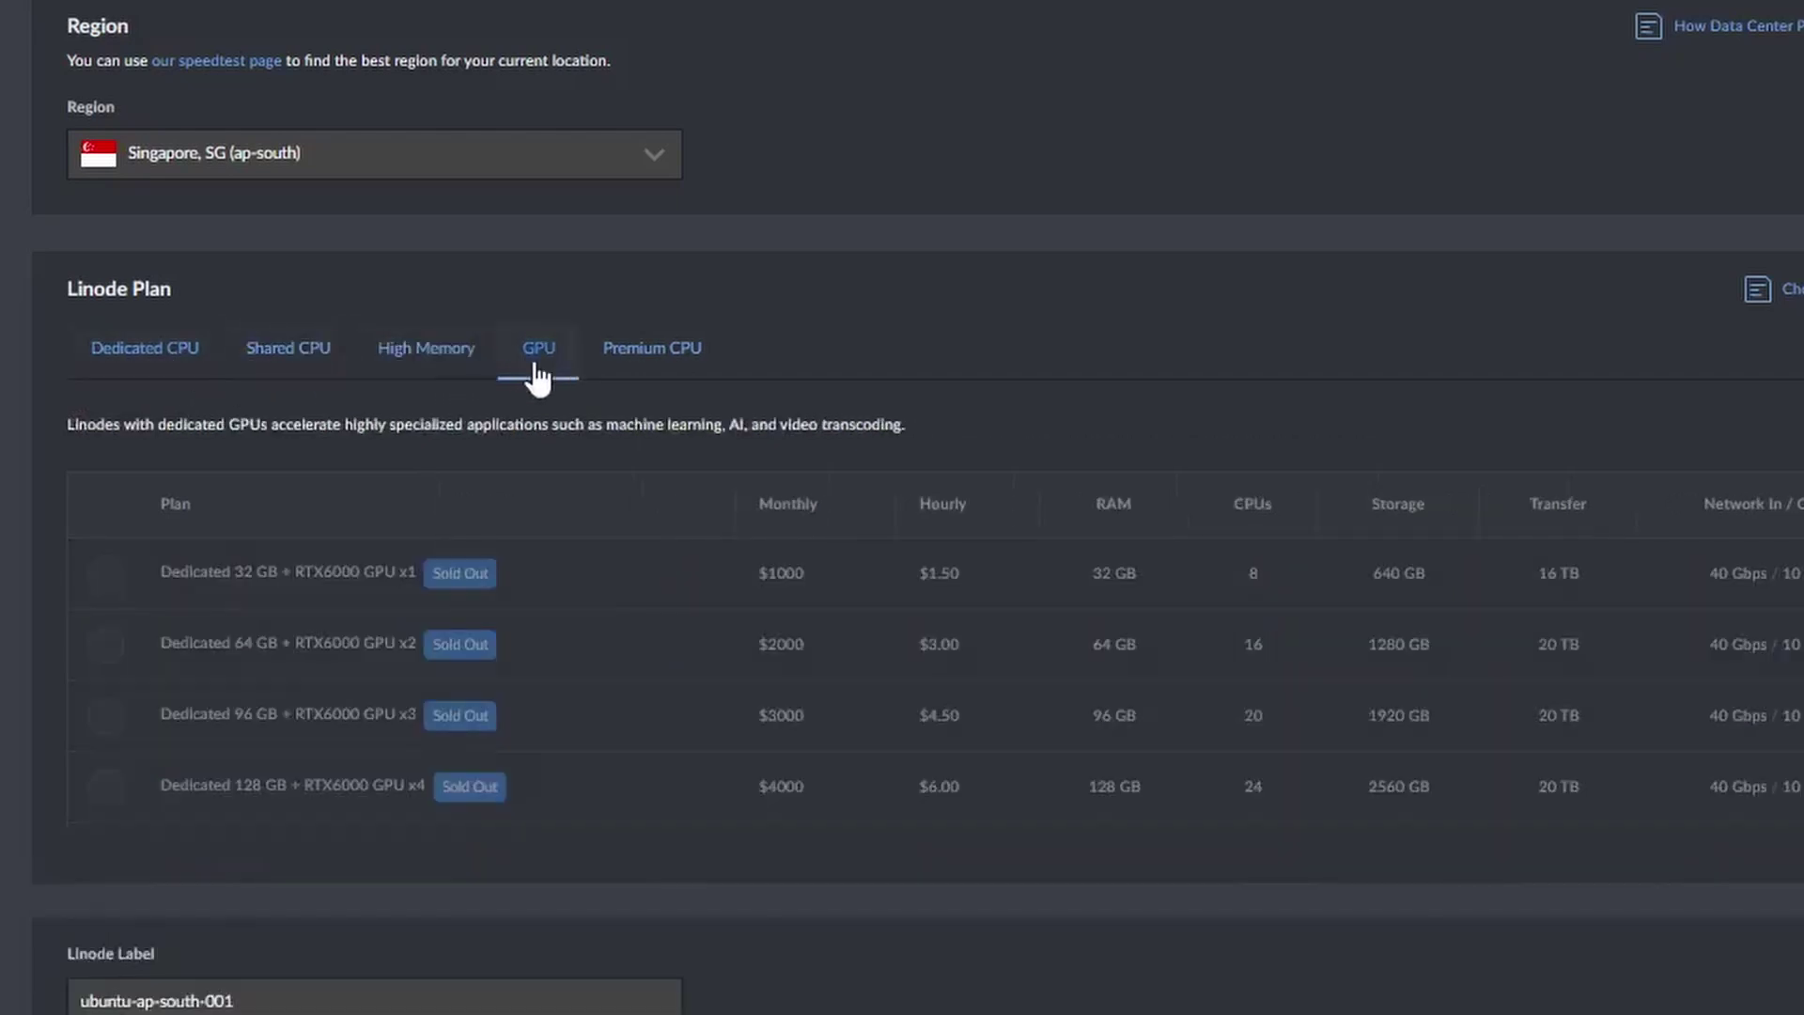
pyautogui.click(642, 375)
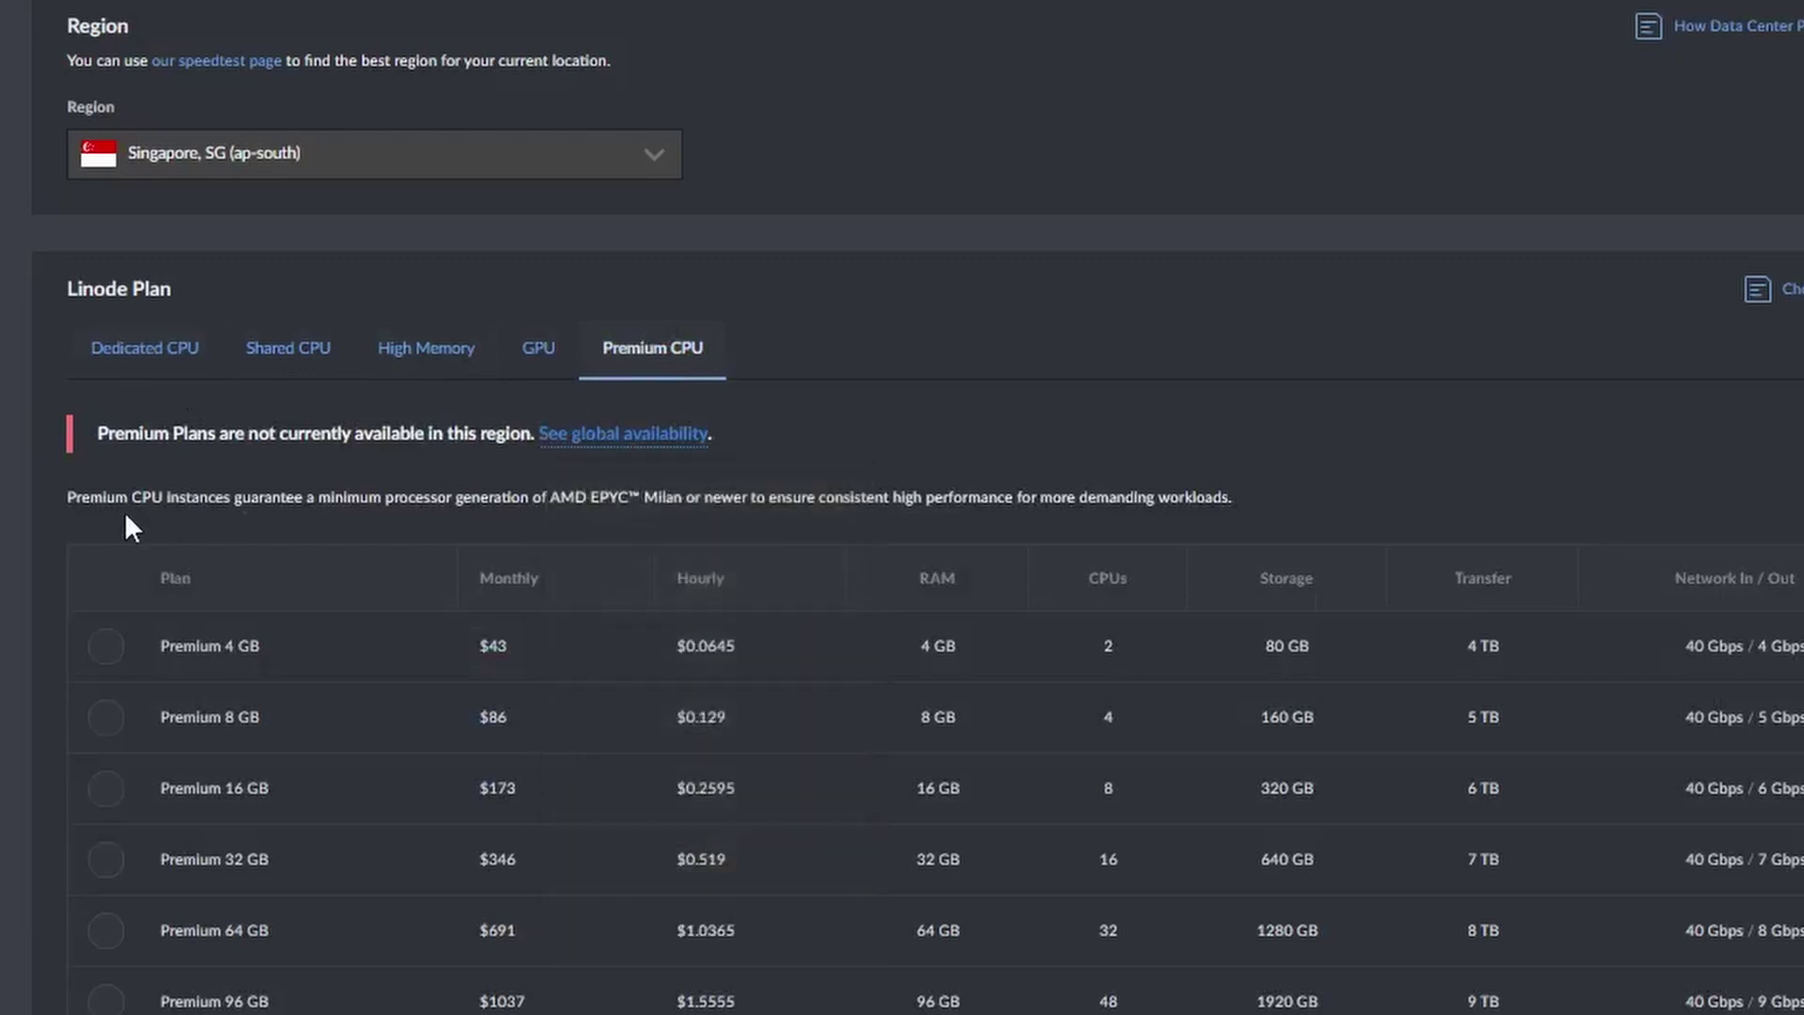
pyautogui.scroll(-9, 249, 449)
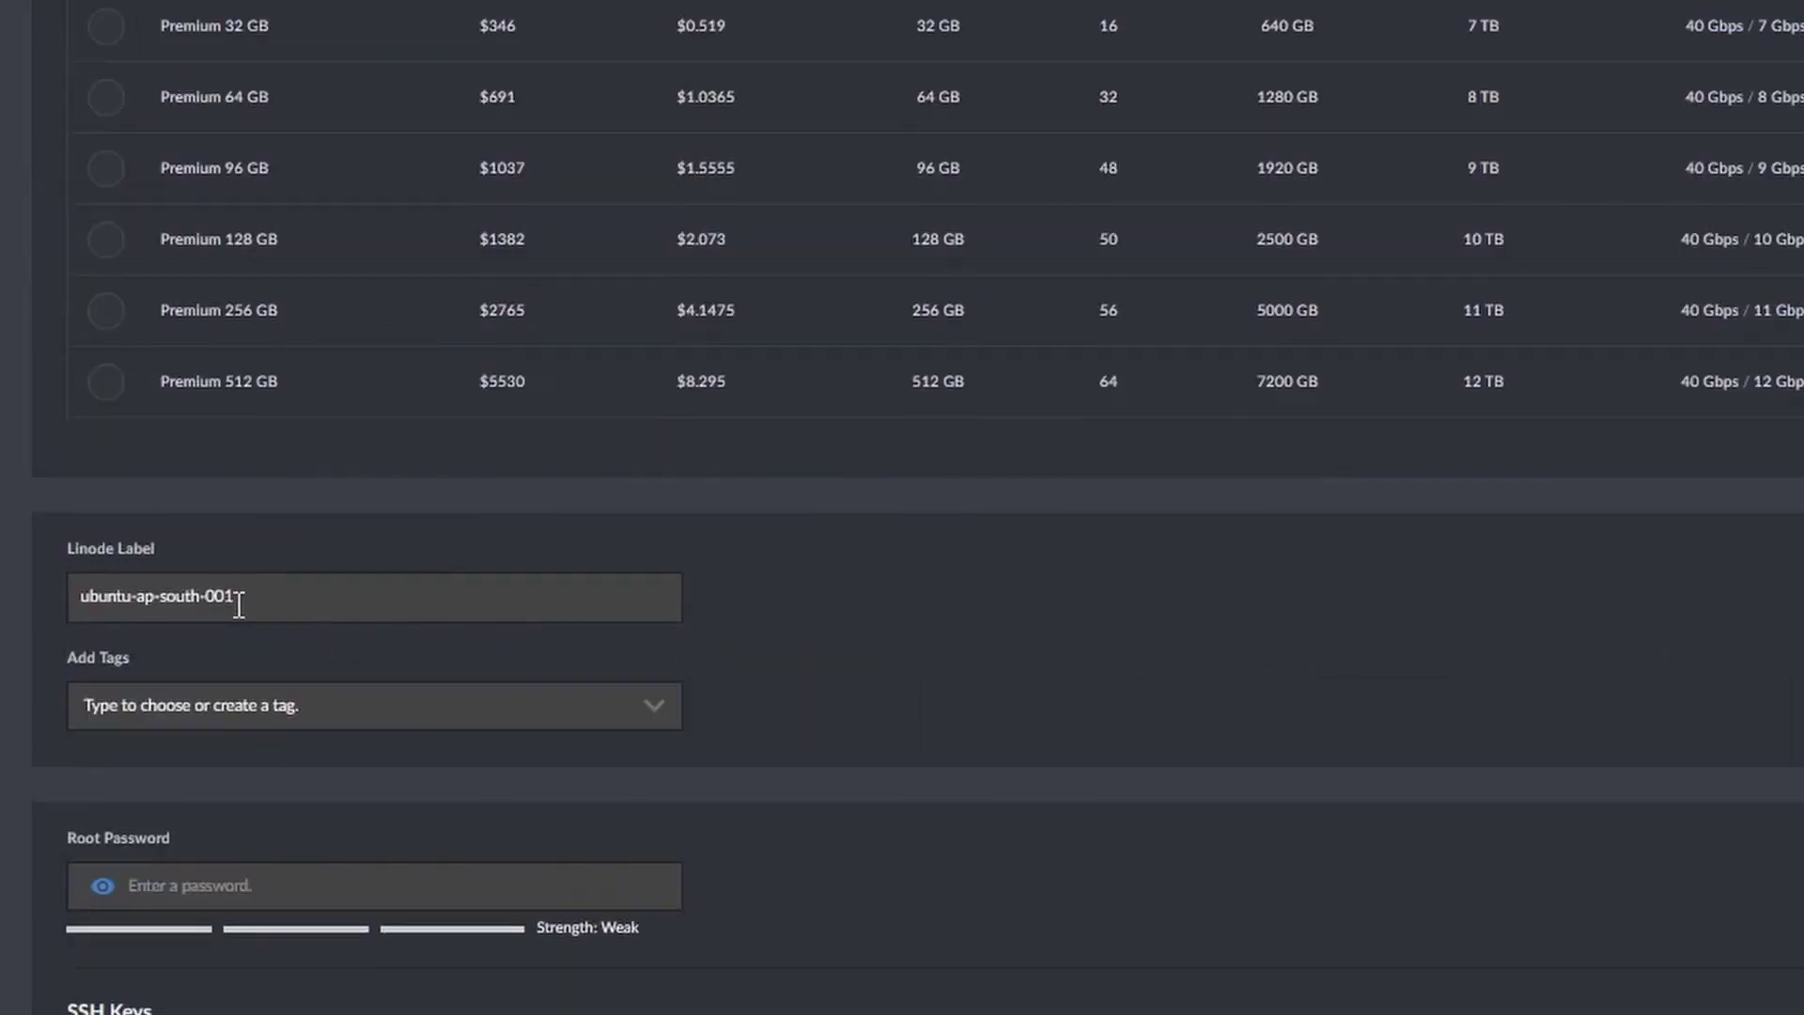
# Replace the default label ubuntu-ap-south-001 and begin adding tags to the new Linode.
pyautogui.moveTo(238, 604); pyautogui.dragTo(17, 594)
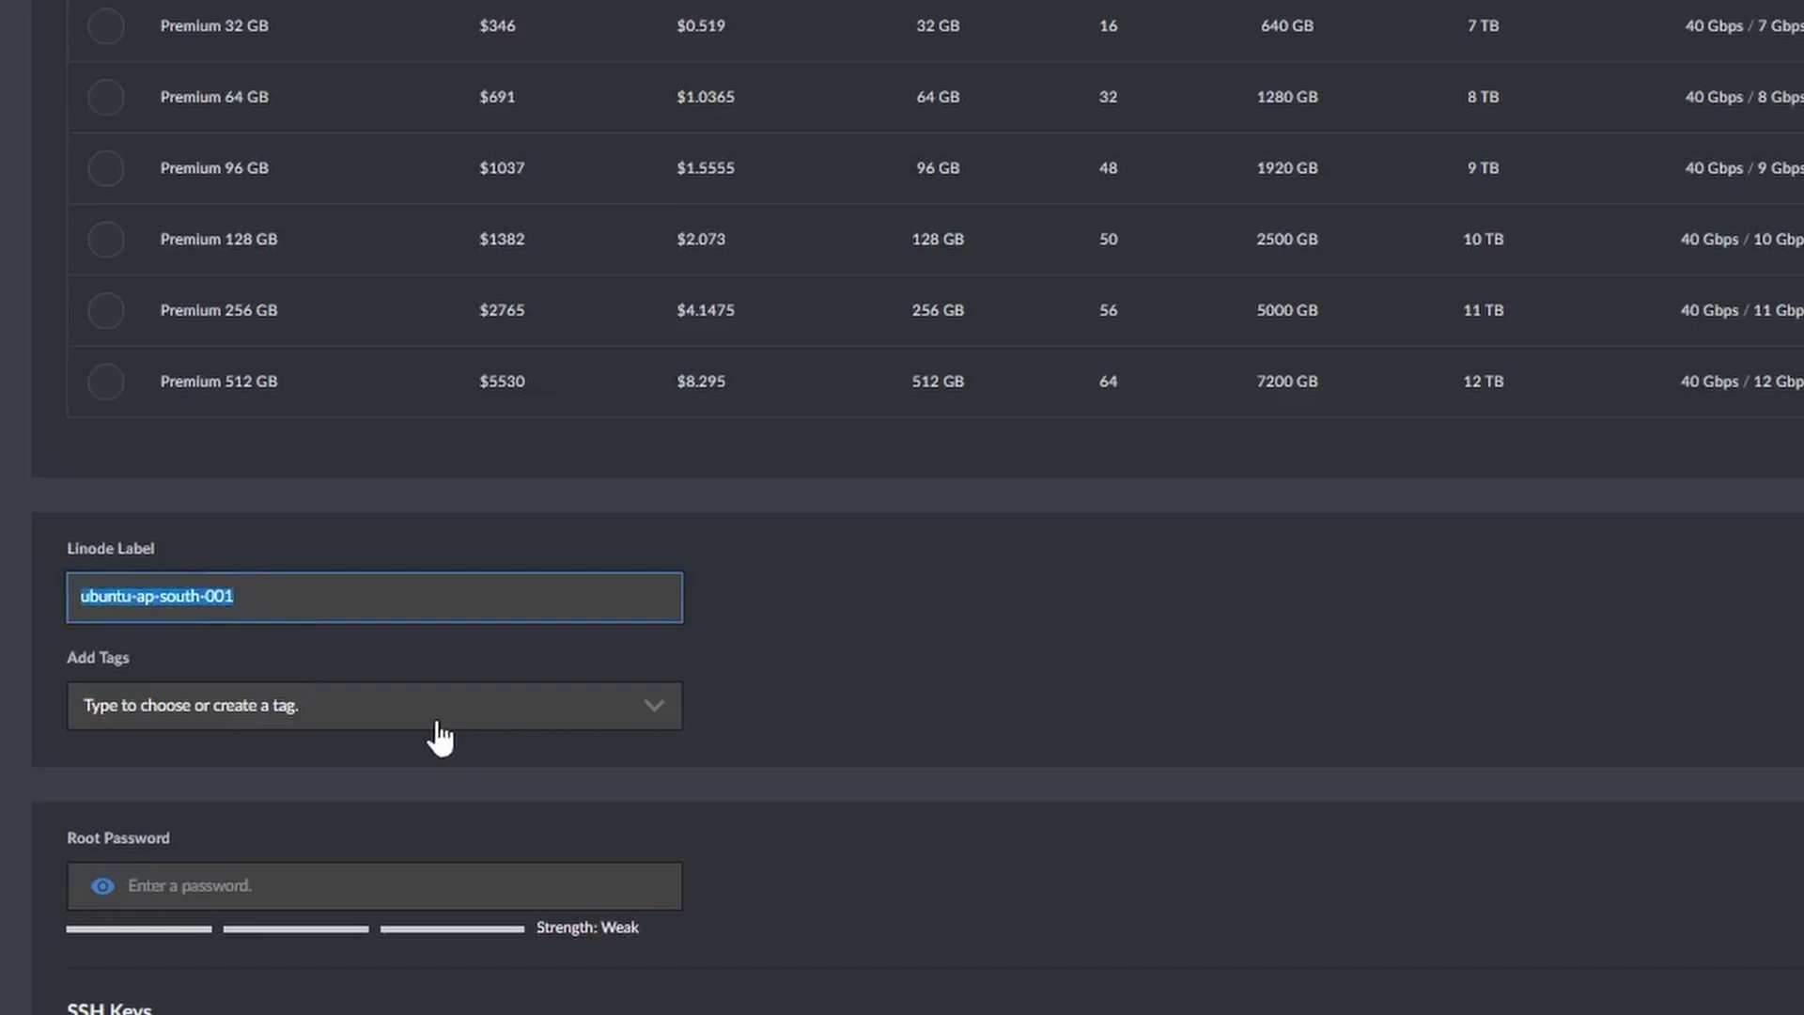
pyautogui.click(616, 719)
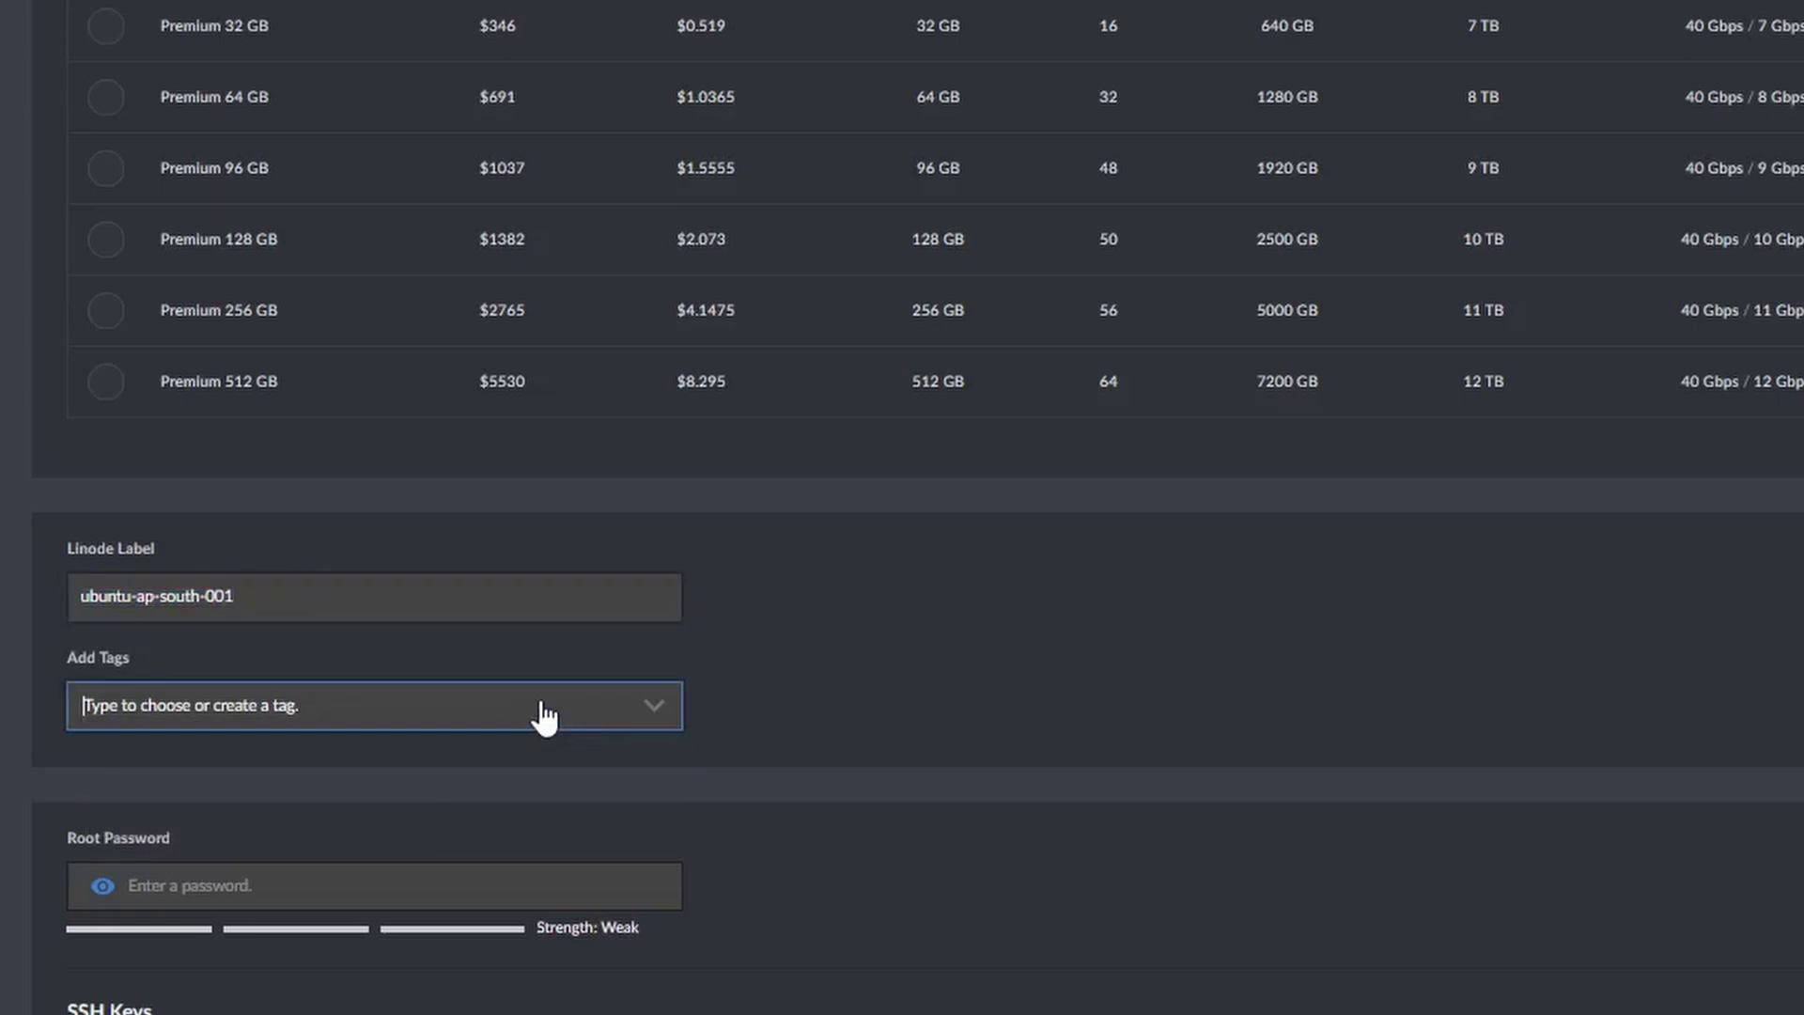
pyautogui.scroll(-3, 510, 746)
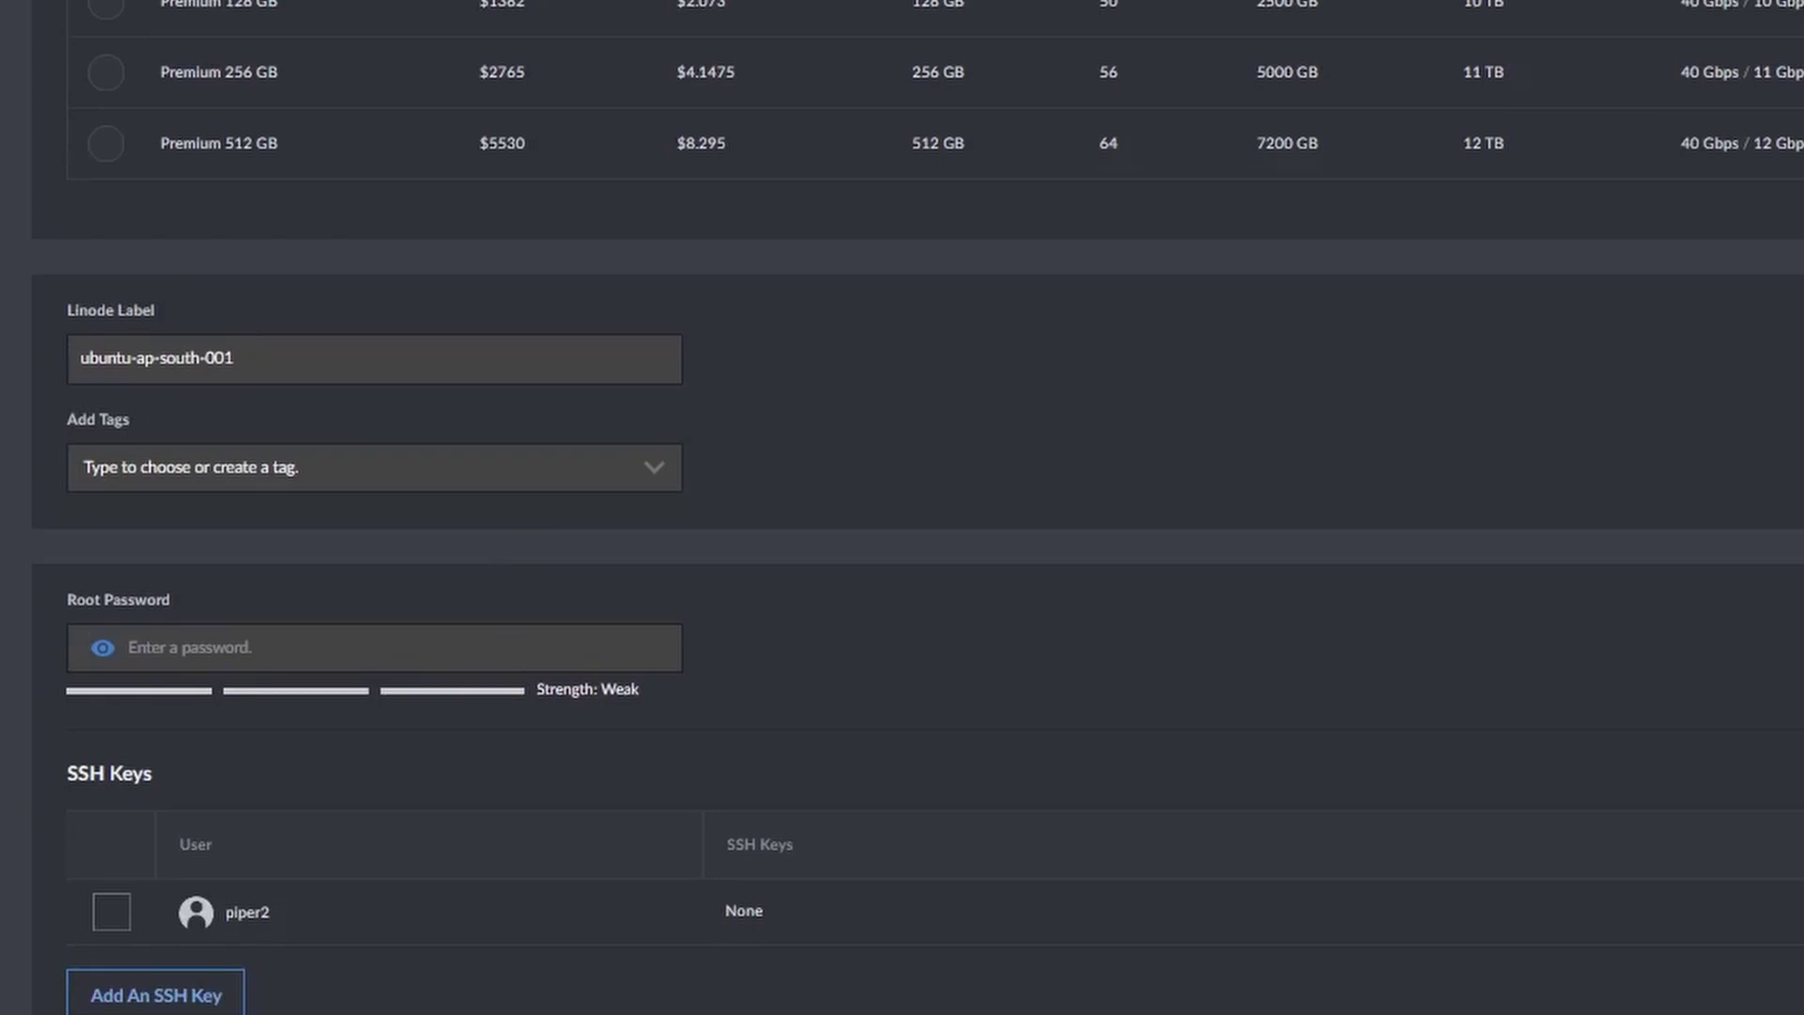
pyautogui.scroll(-12, 306, 982)
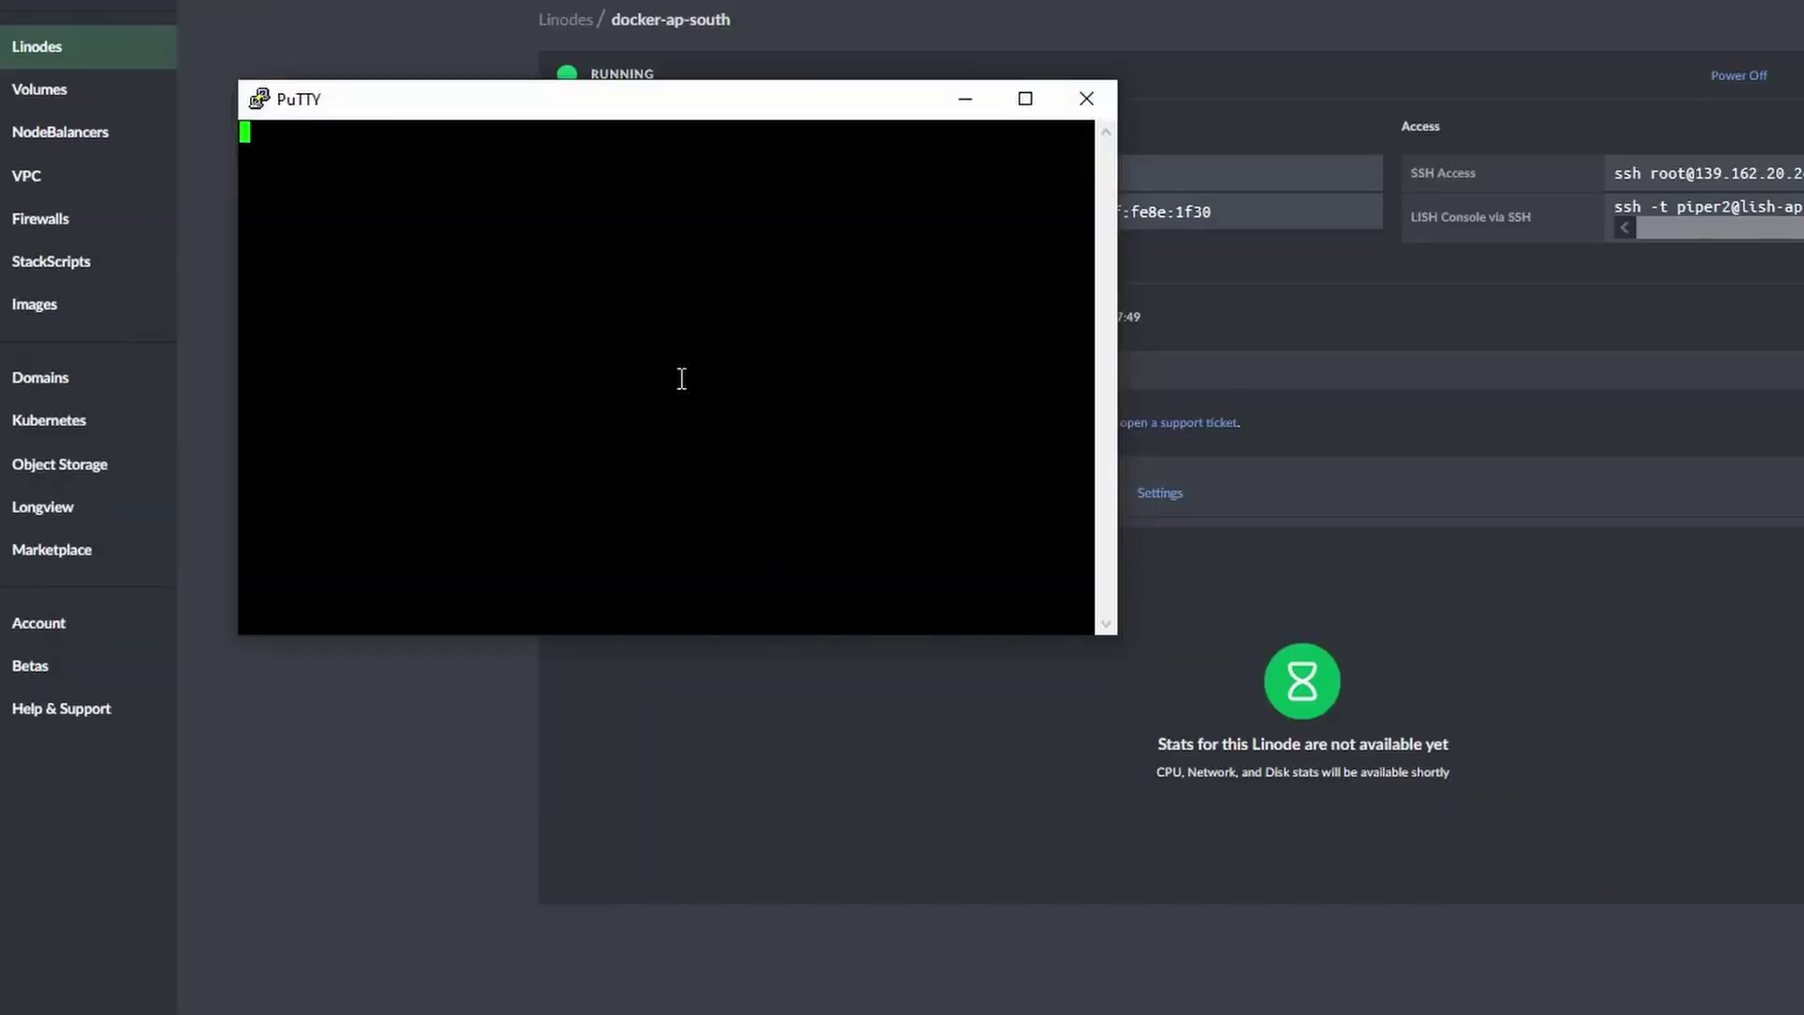
# Trust the server's host key and log in to 139.162.20.243 as root.
pyautogui.click(737, 667)
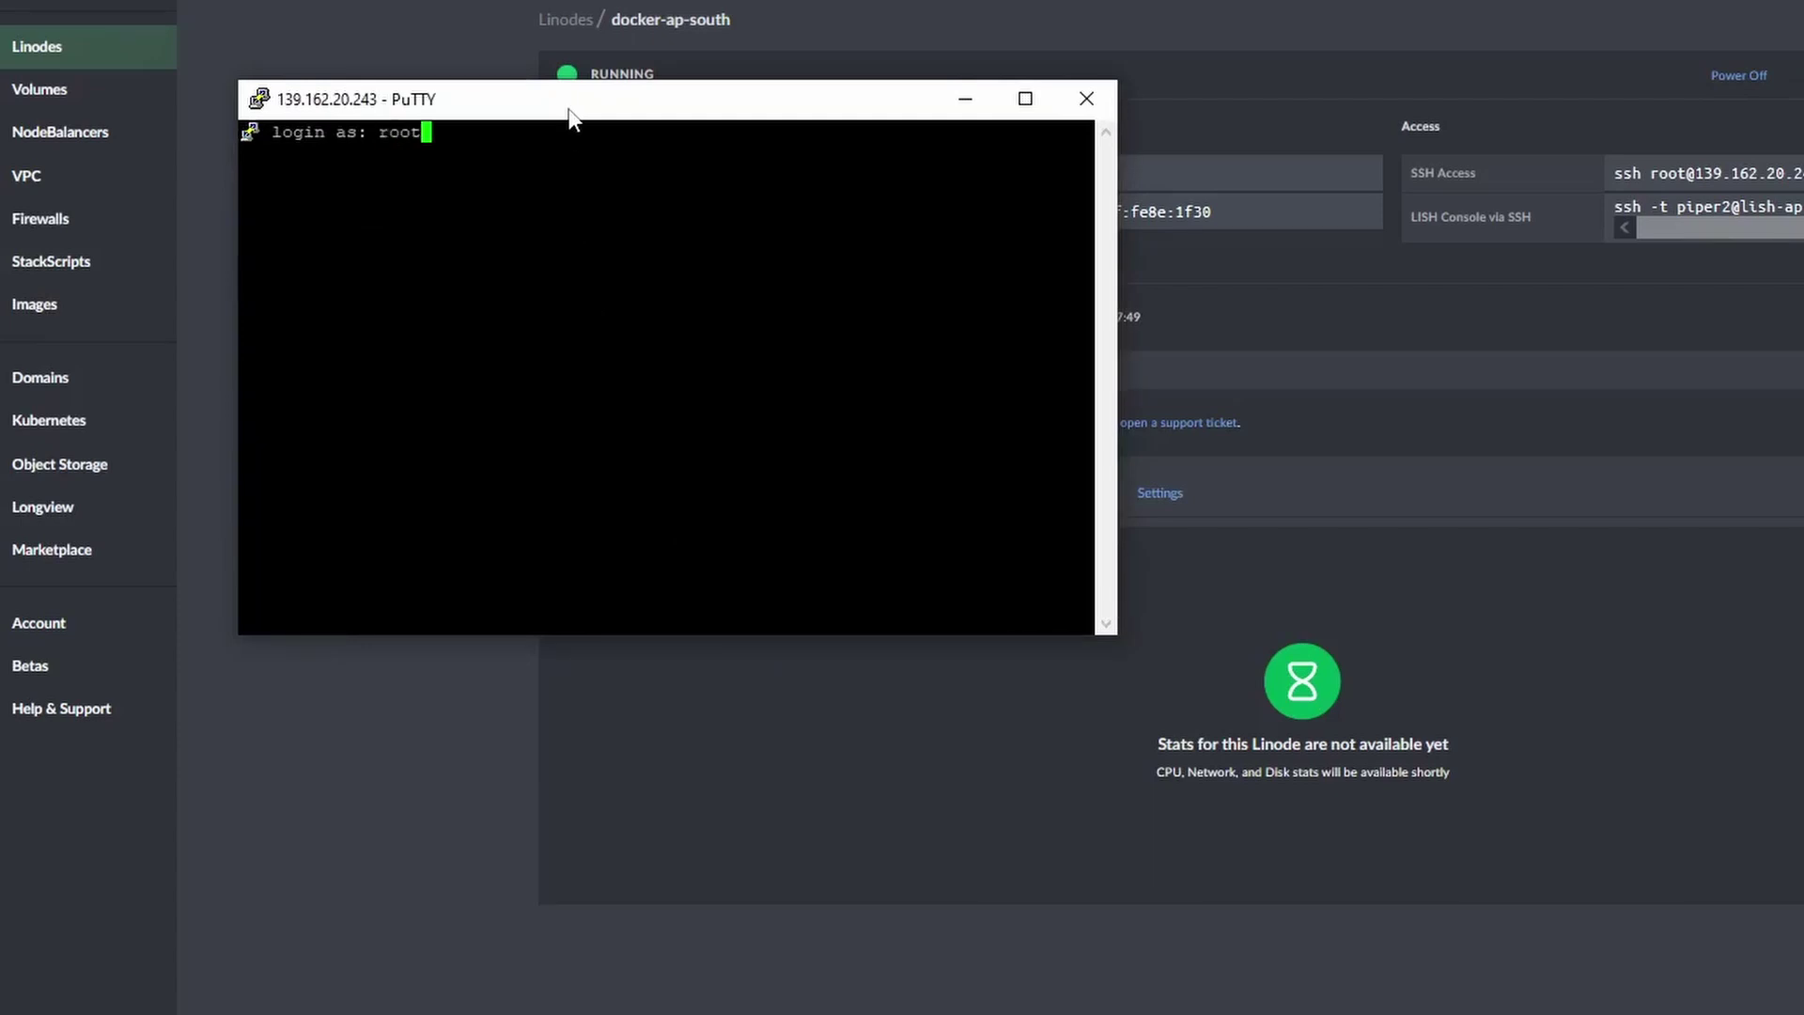
pyautogui.press('Return')
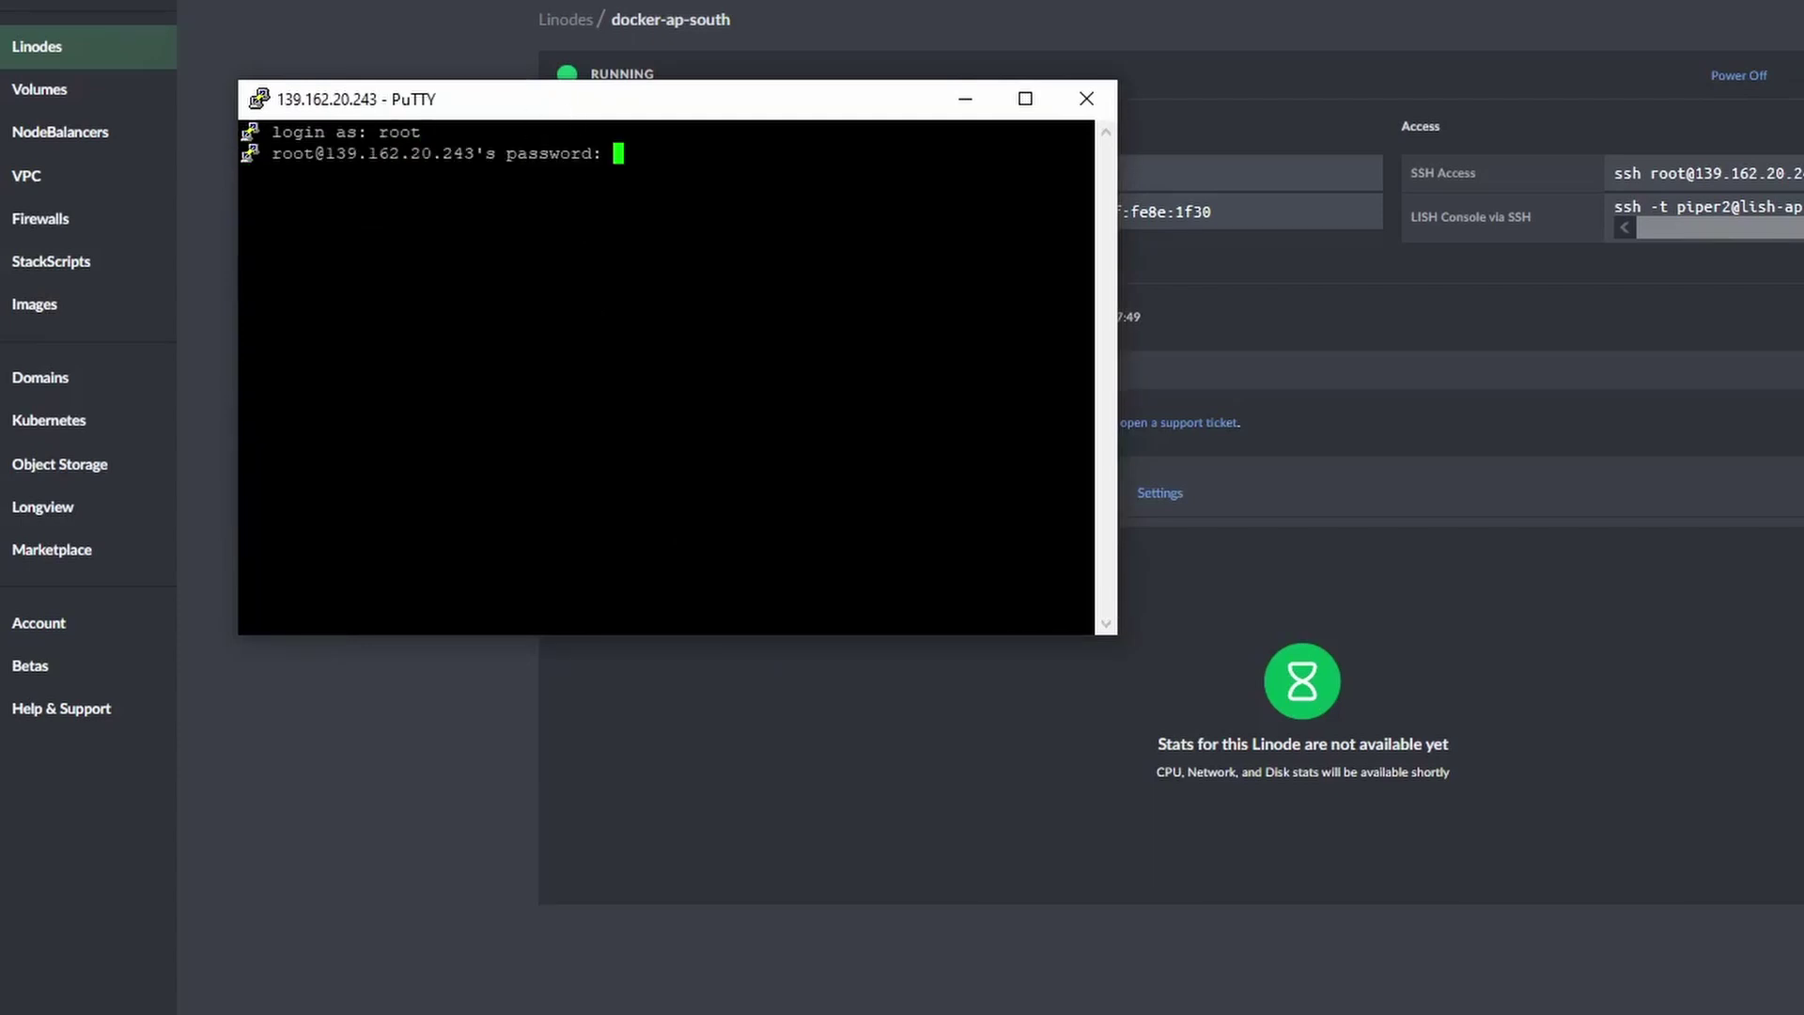
pyautogui.press('Return')
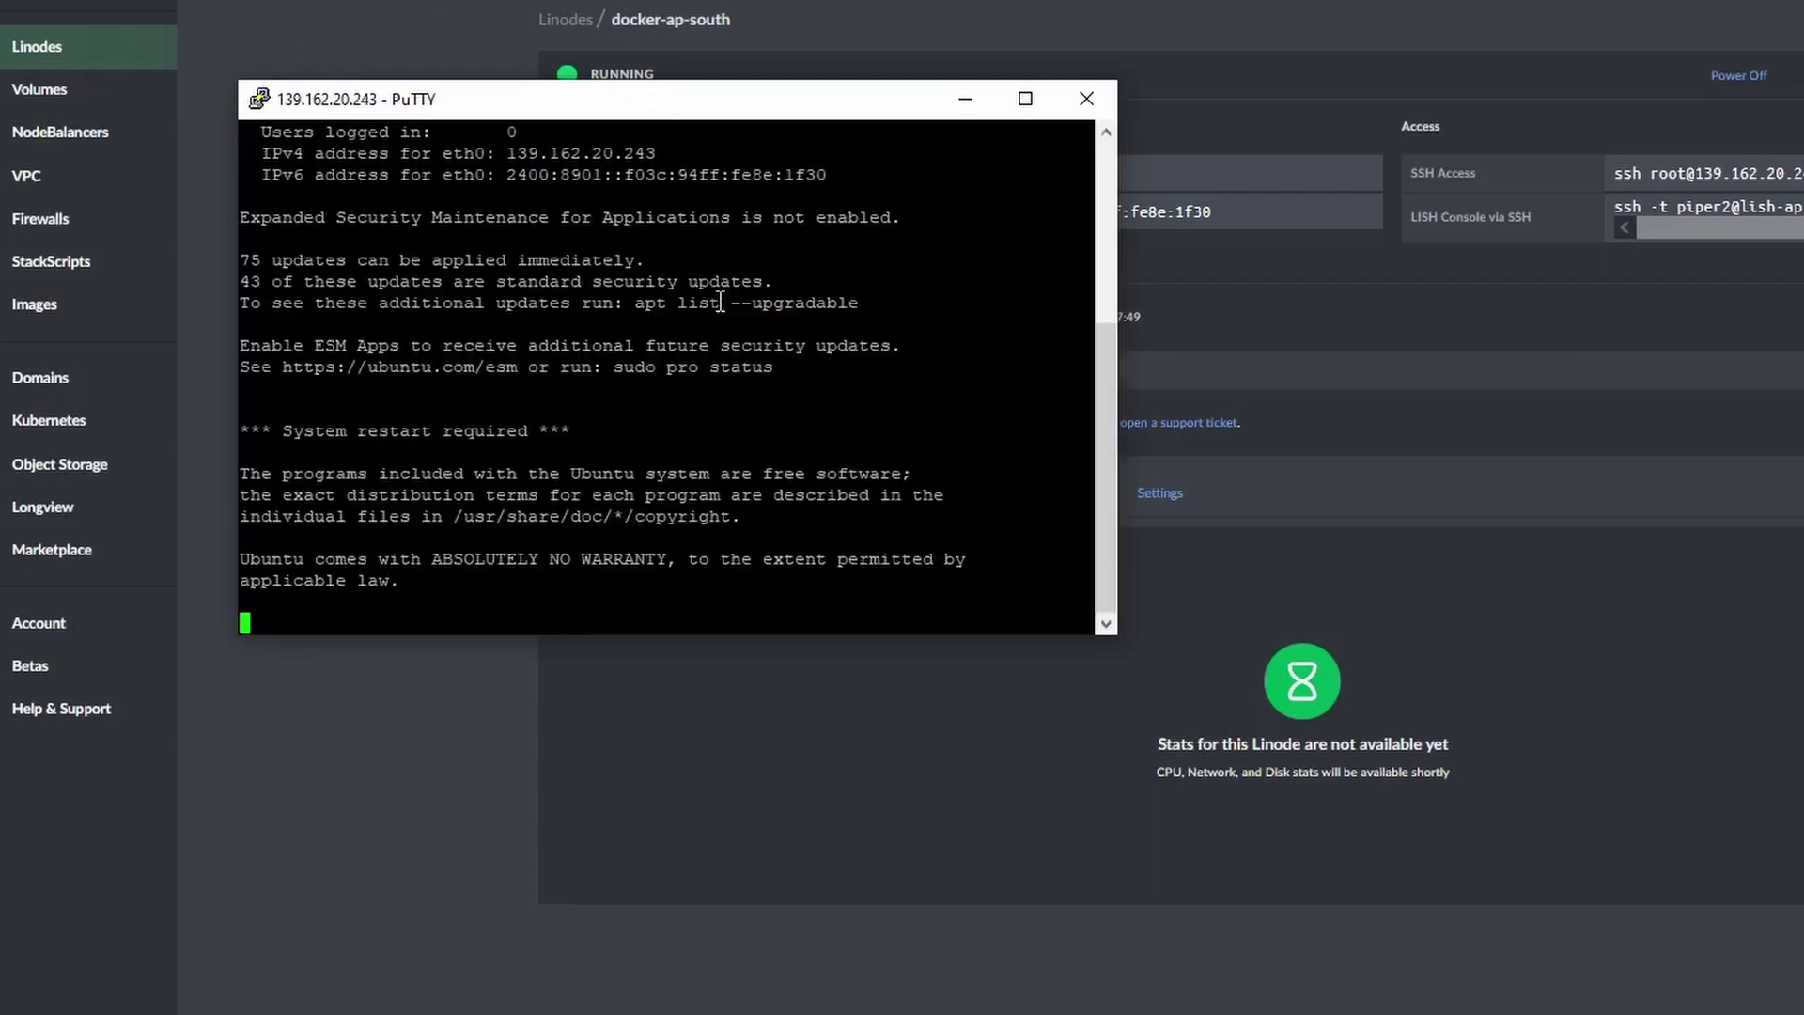
# Run sudo apt update && sudo apt upgrade -y, keeping the local sshd_config.
pyautogui.write('s')
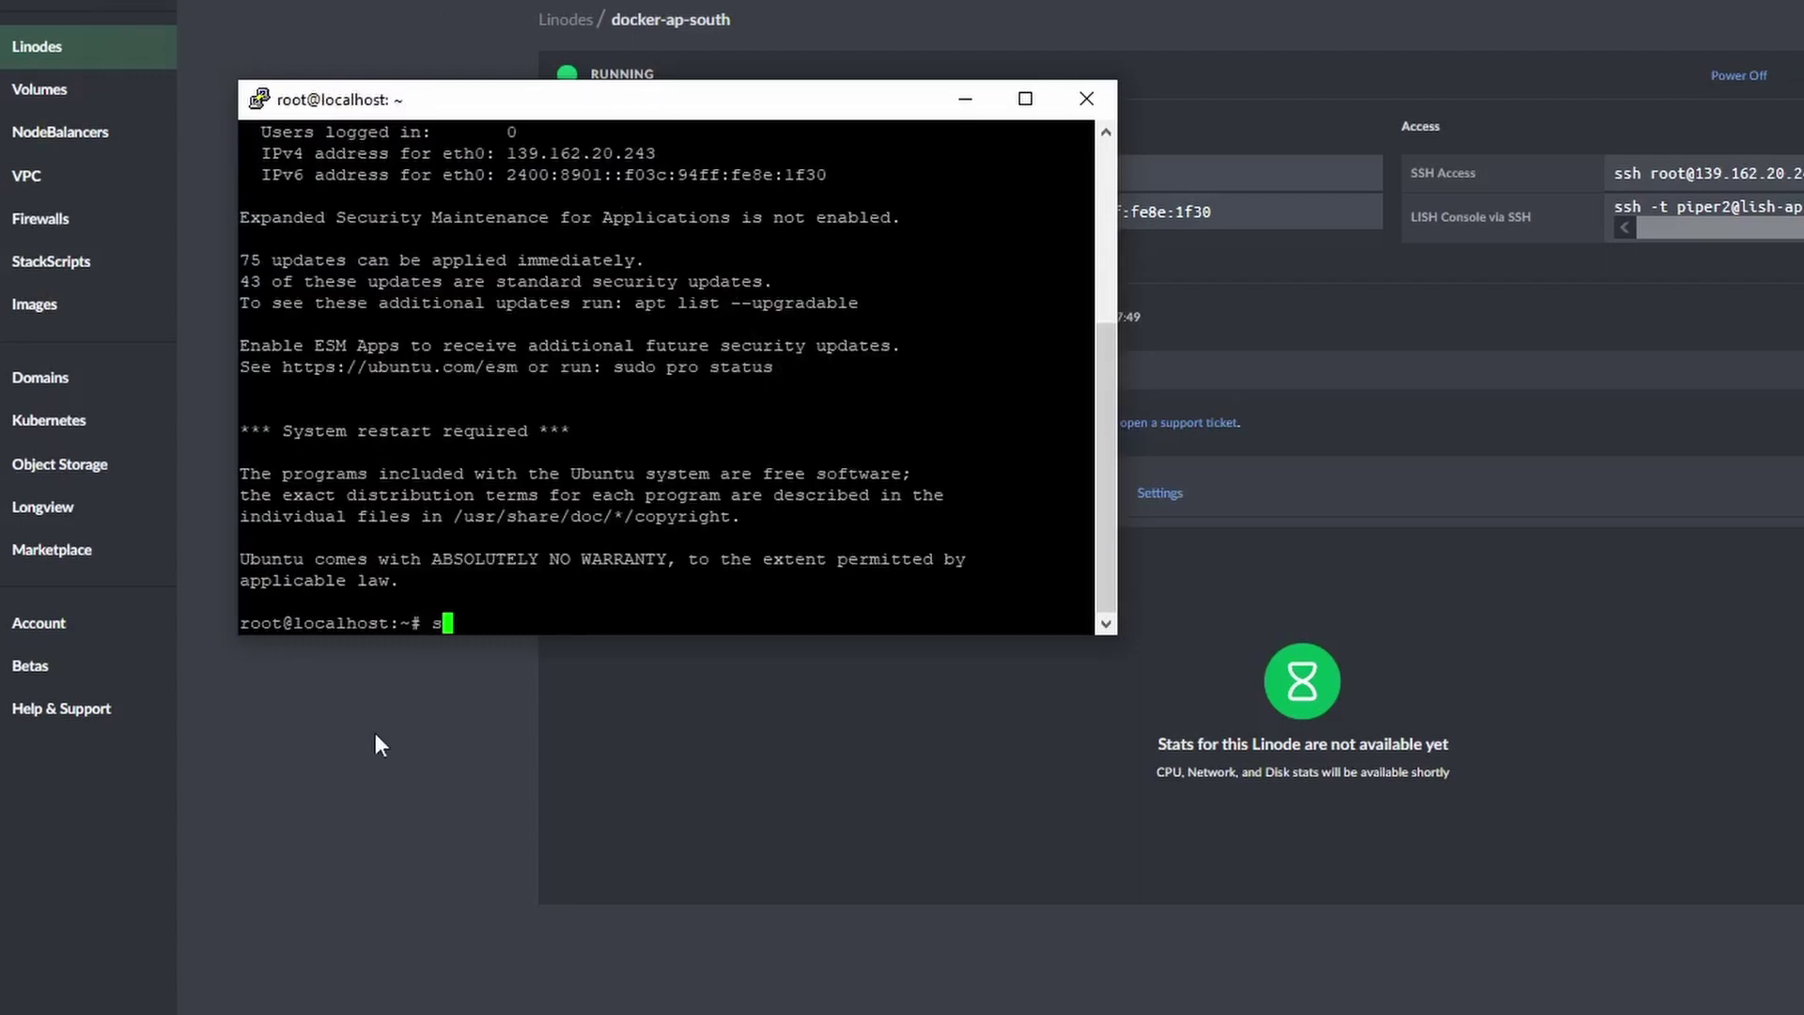
pyautogui.write('udo apt update ')
pyautogui.write('&&')
pyautogui.write(' sudo apt')
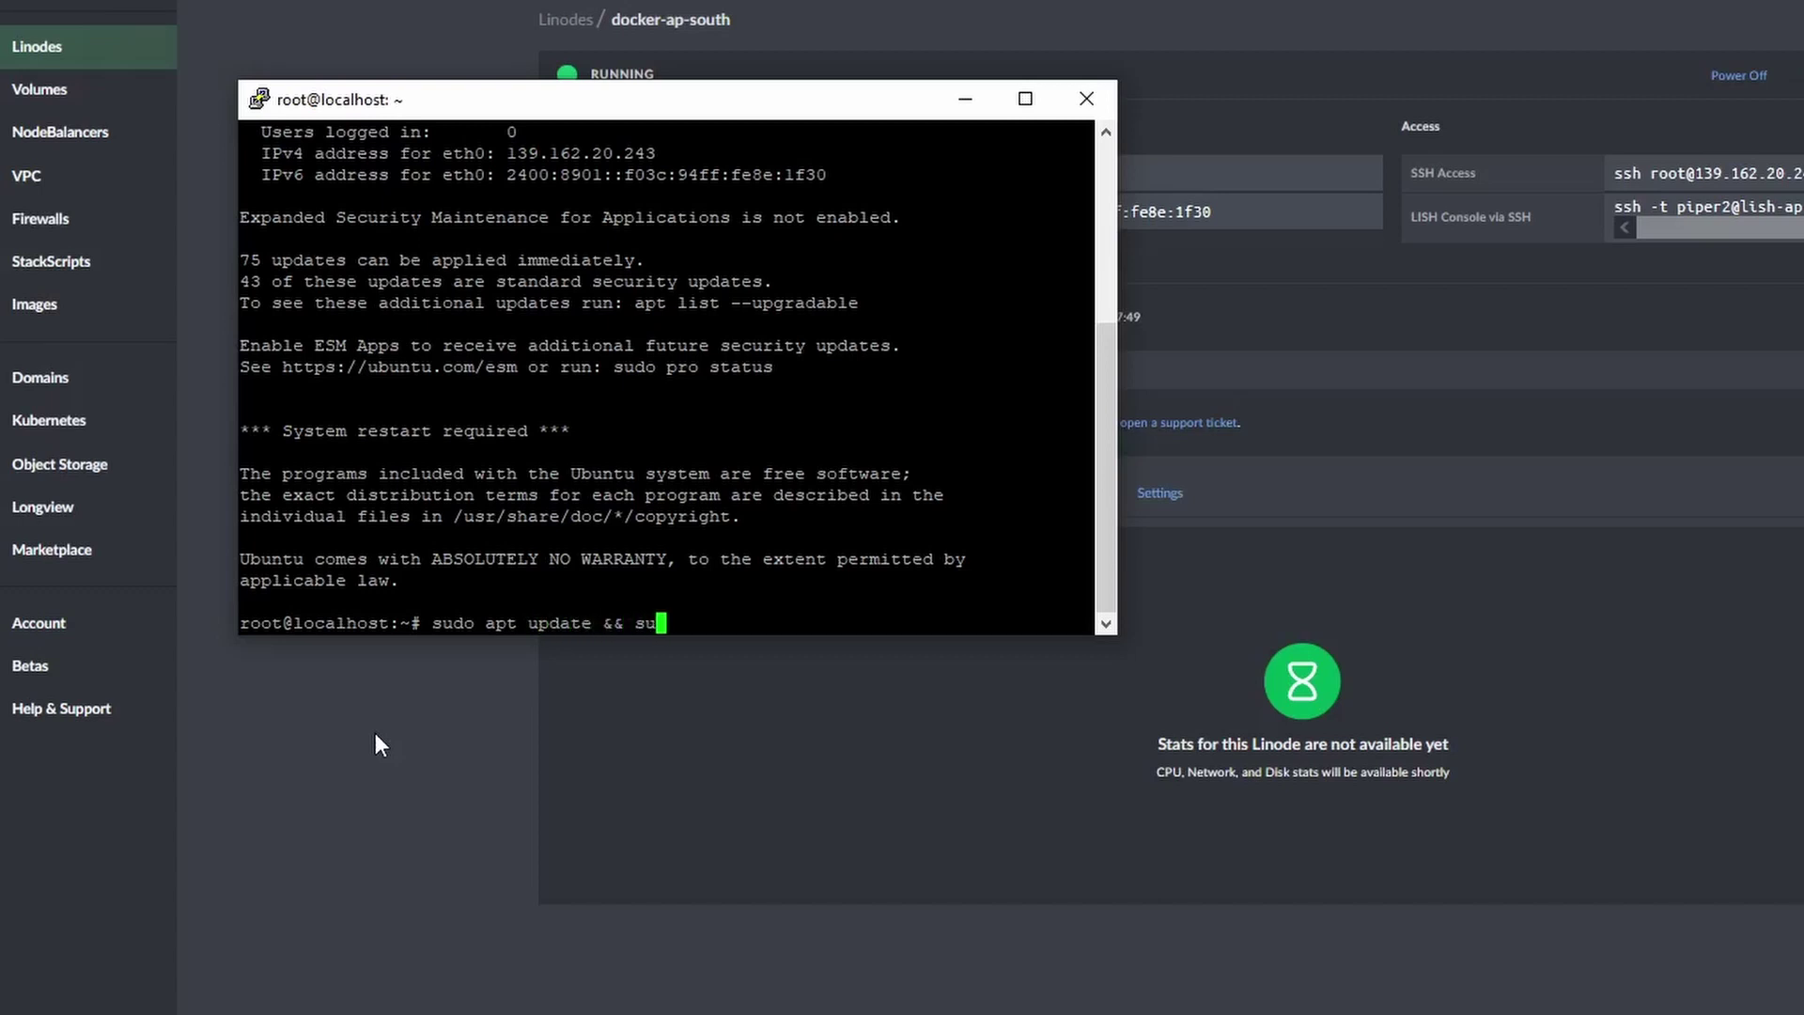
pyautogui.write(' upgrade -y')
pyautogui.press('Return')
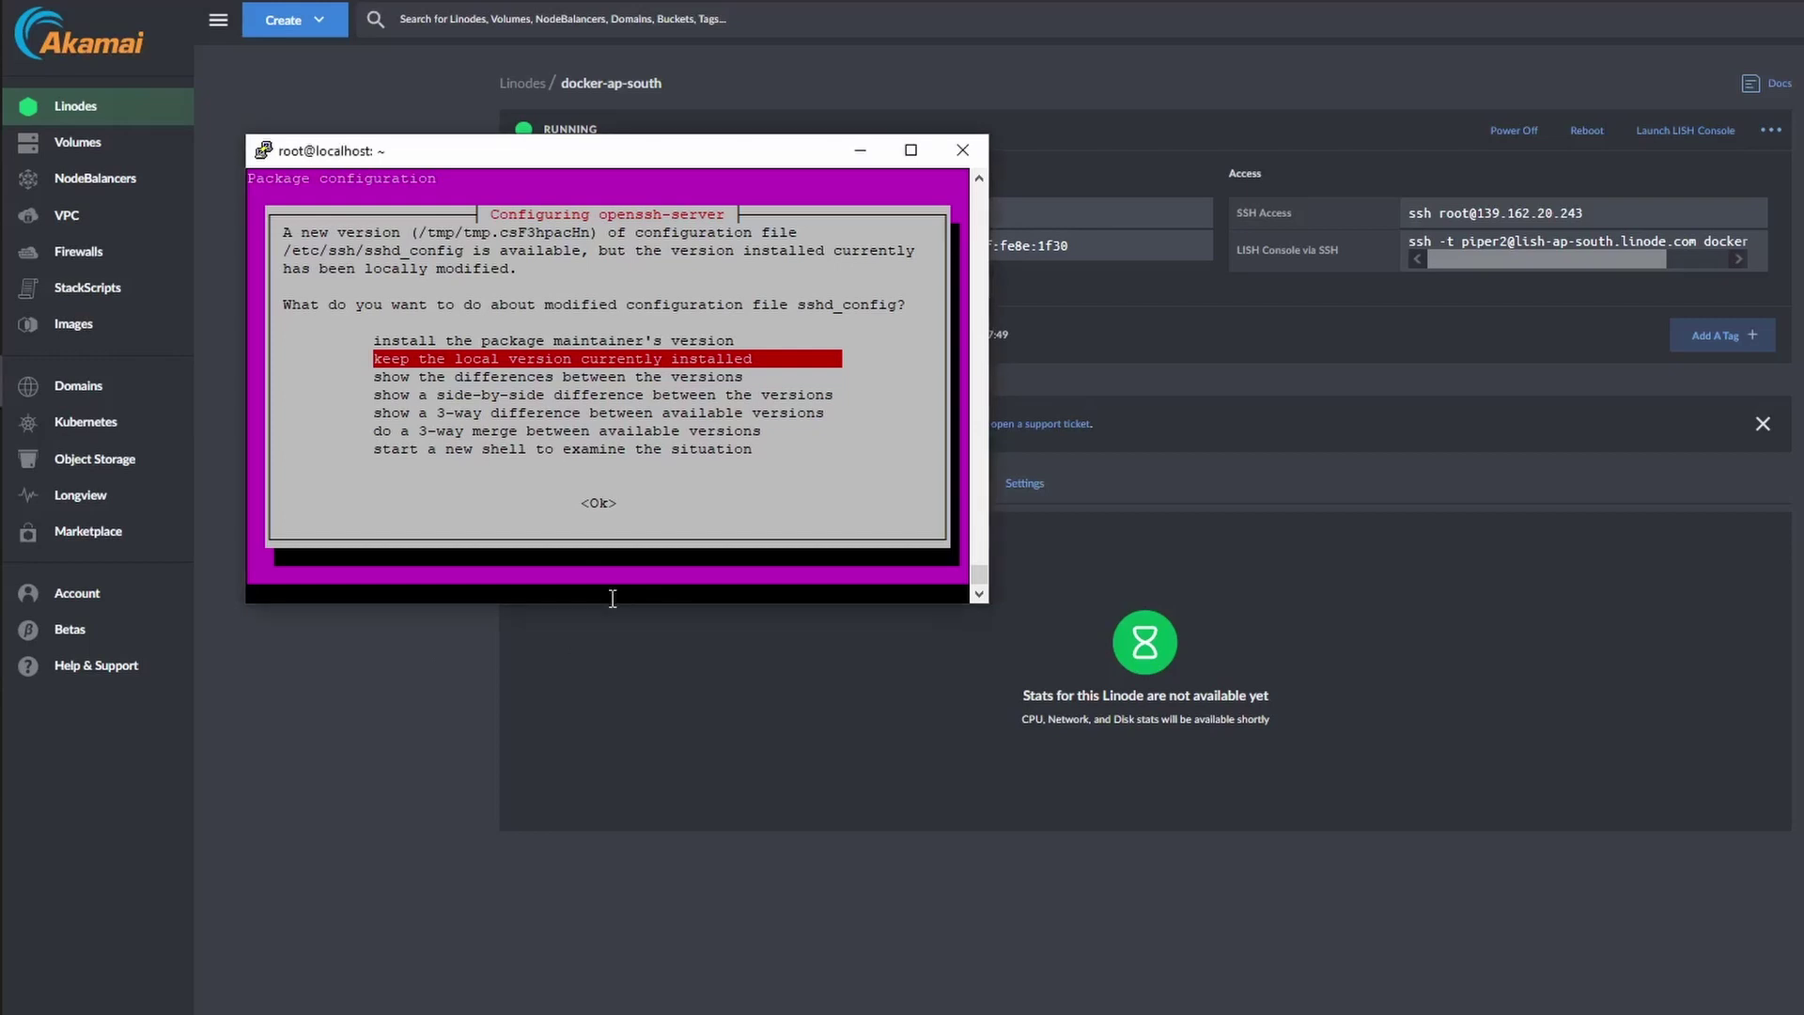
pyautogui.press('Return')
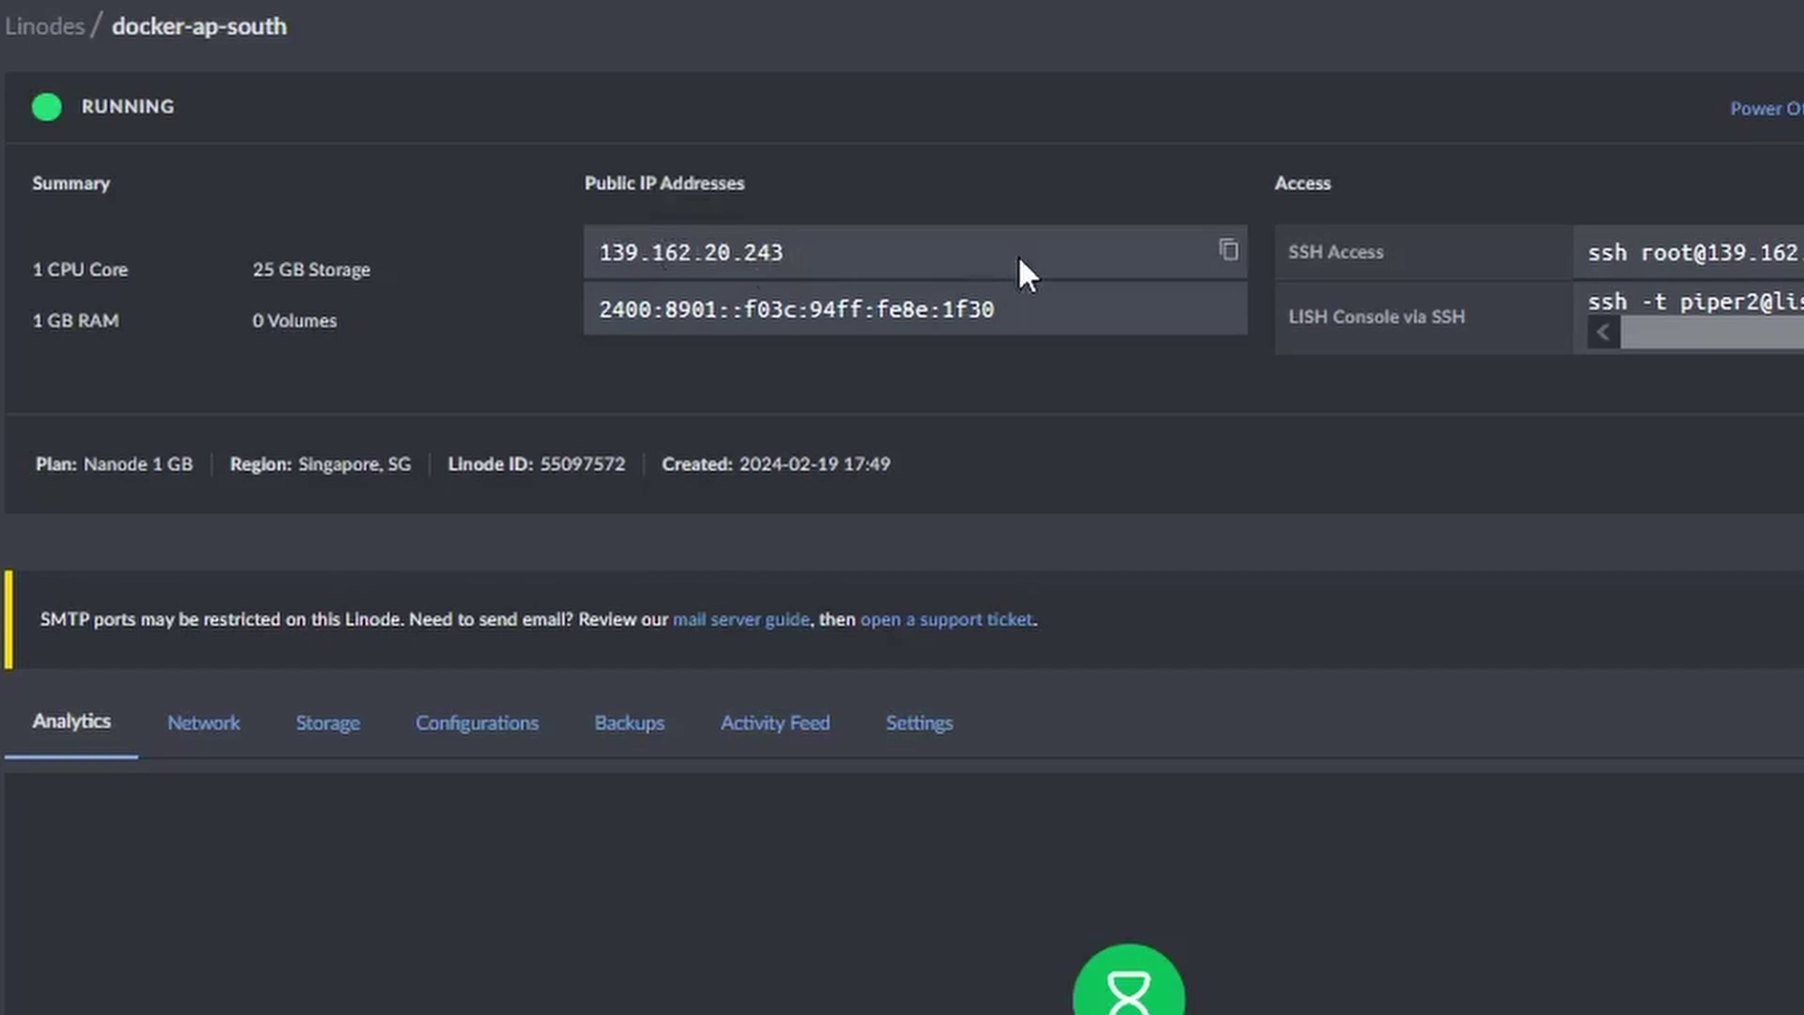
# Paste the Linode's IPv4 address into the Cloudflare A record and confirm restarting outdated services.
pyautogui.click(1226, 268)
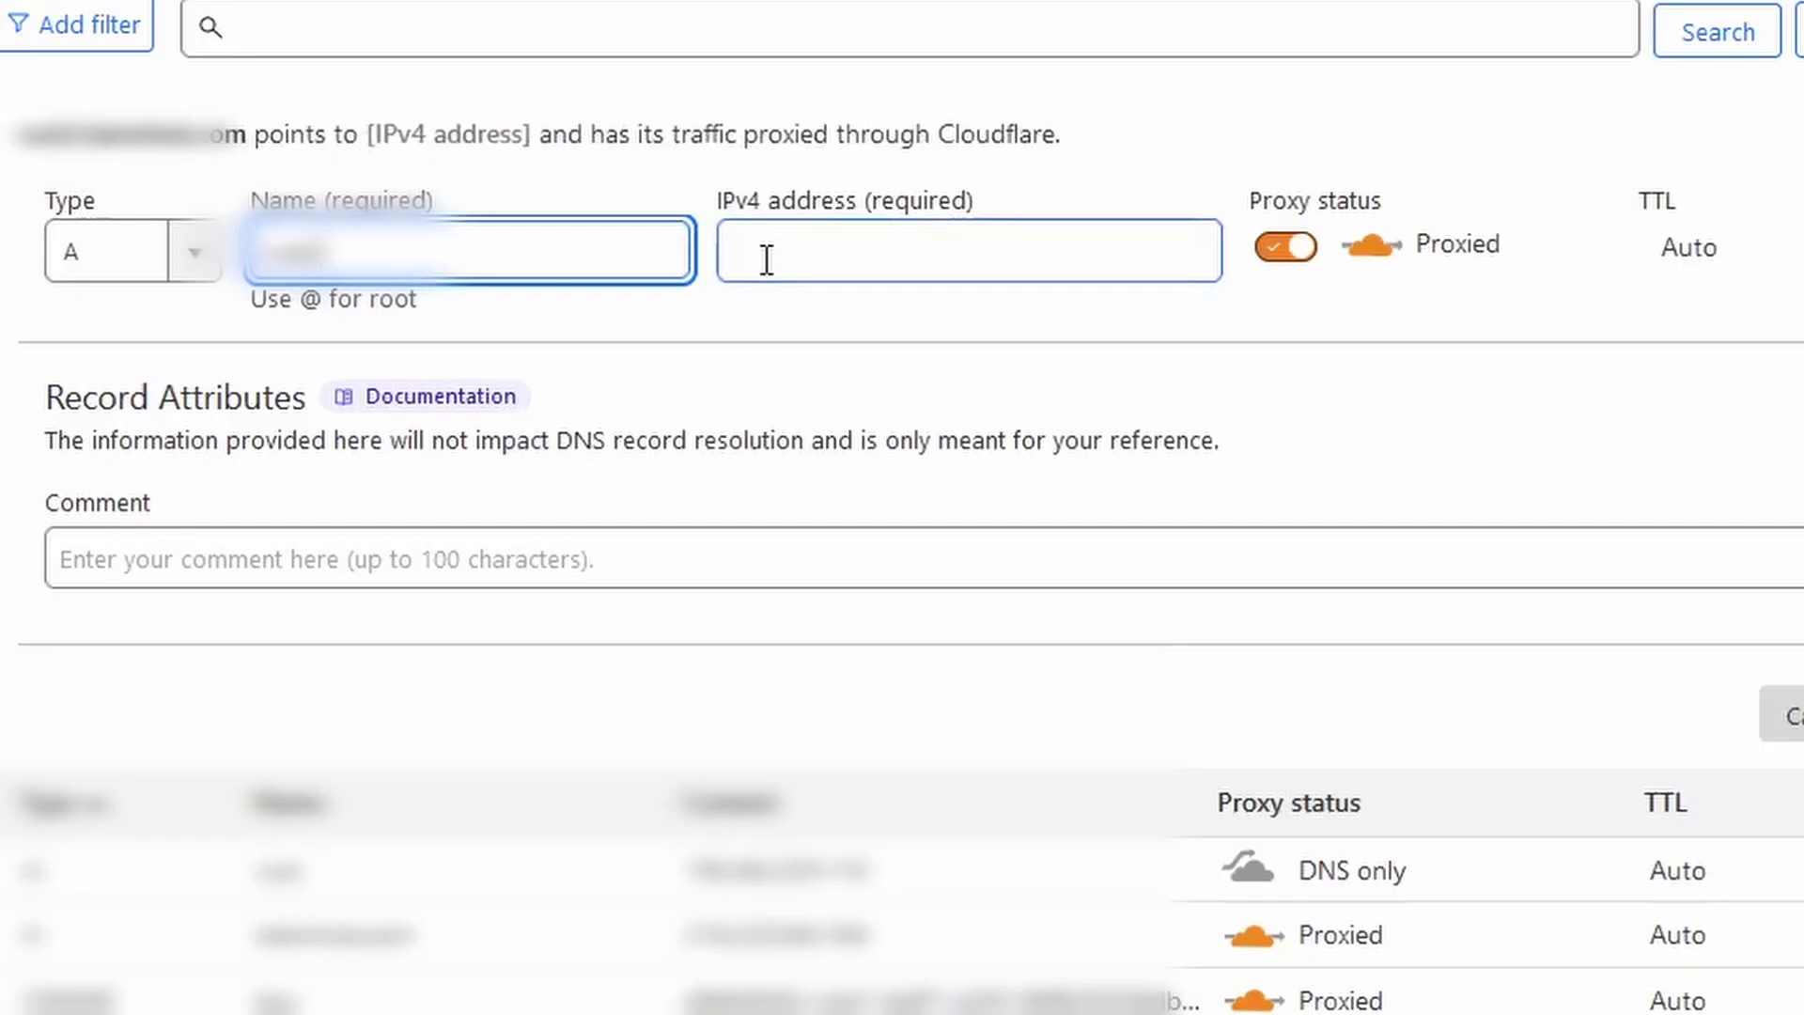
pyautogui.click(766, 260)
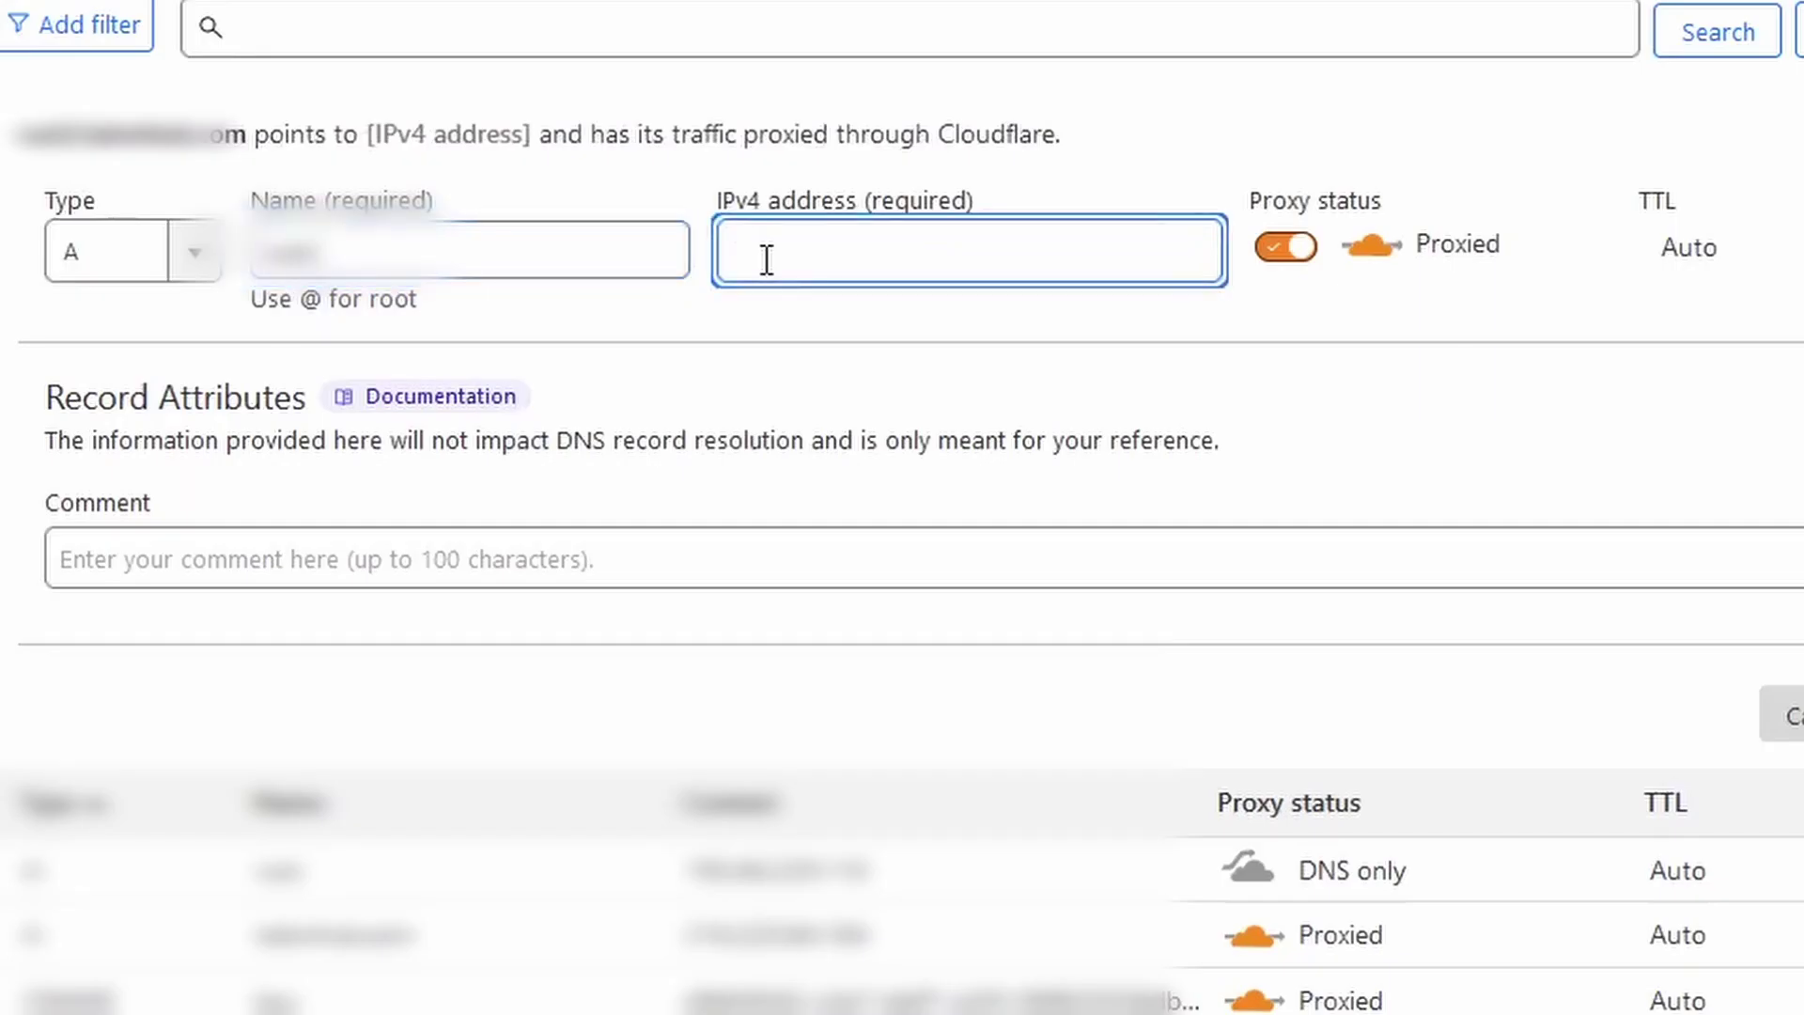
pyautogui.hotkey('ctrl', 'v')
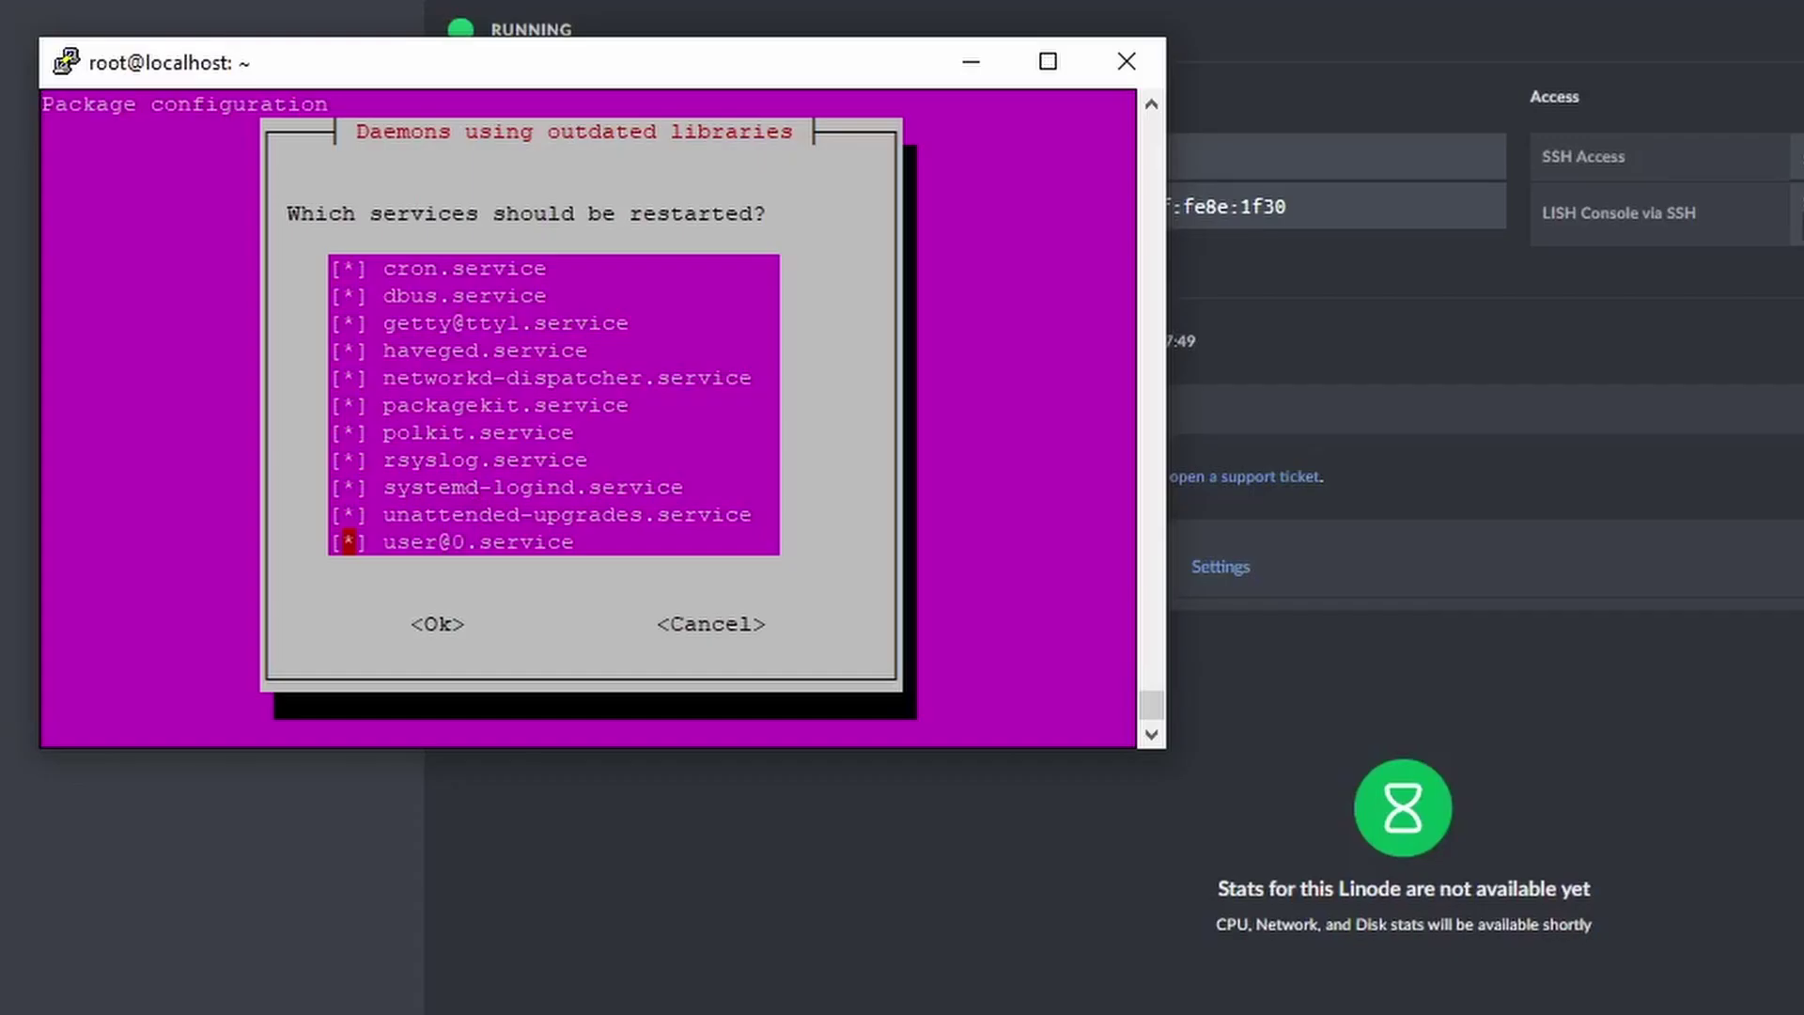
pyautogui.press('Return')
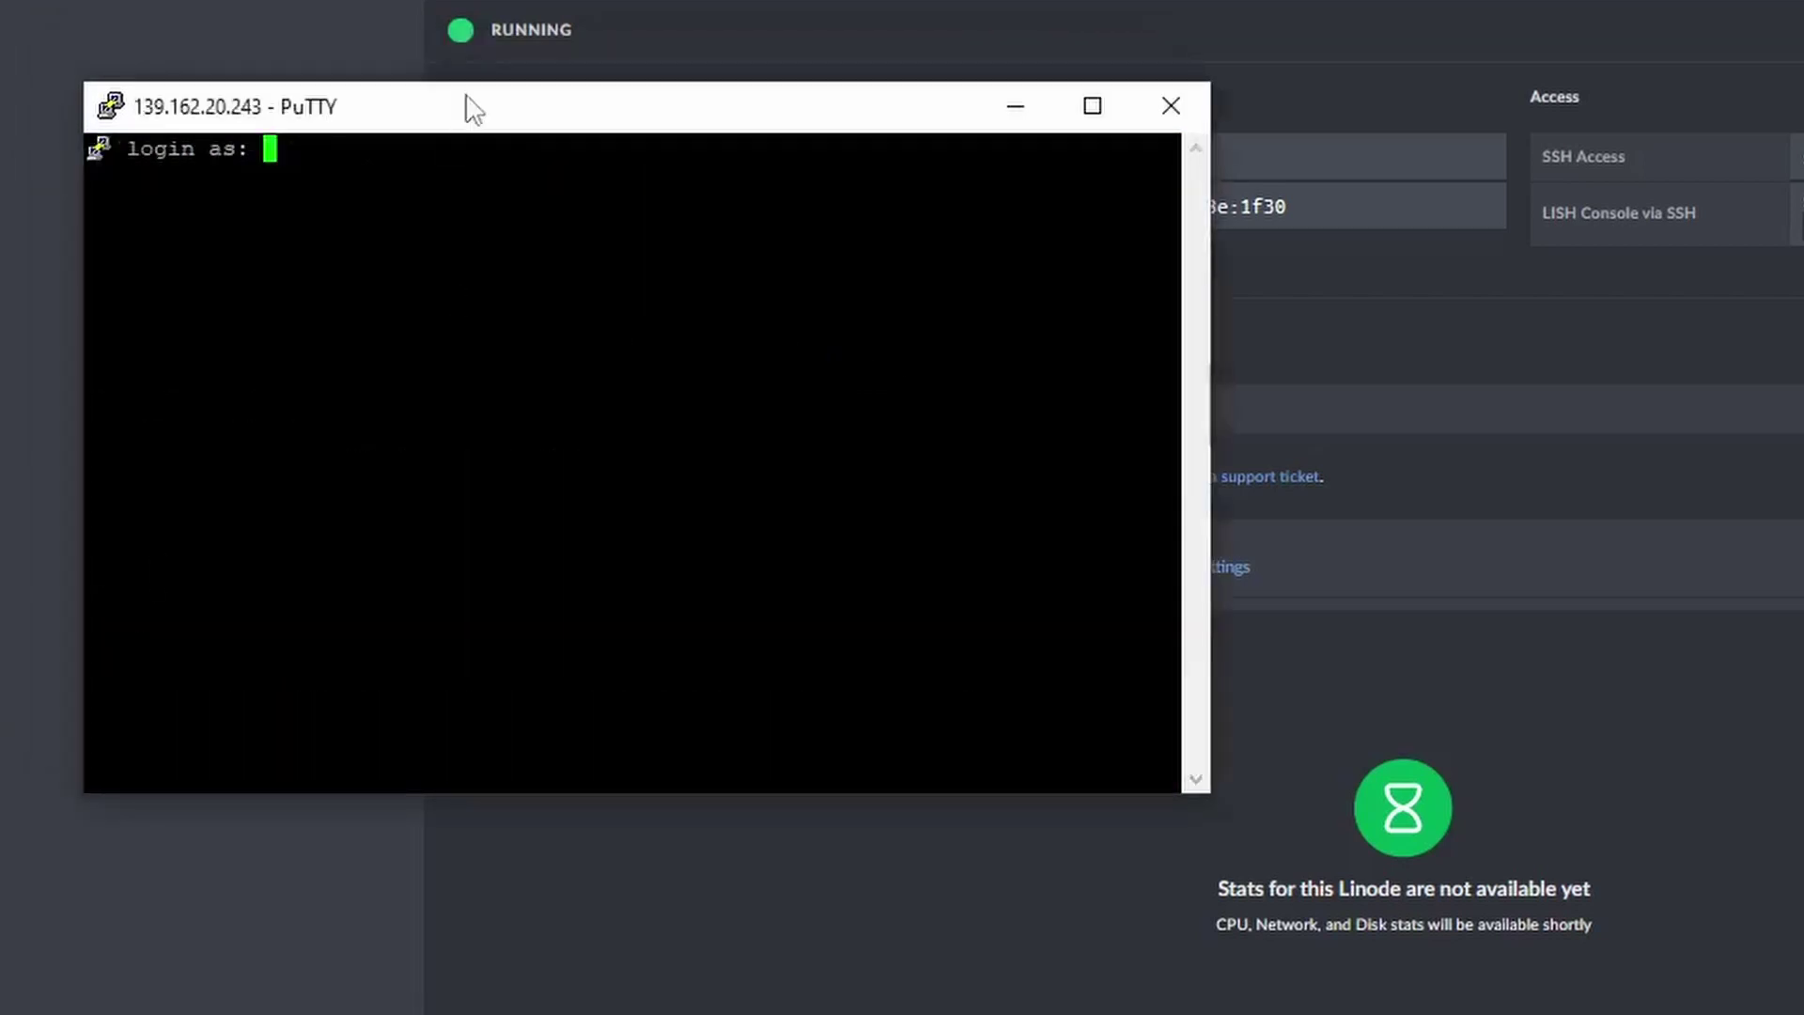
# Log back in to the server as root.
pyautogui.write('root')
pyautogui.press('Return')
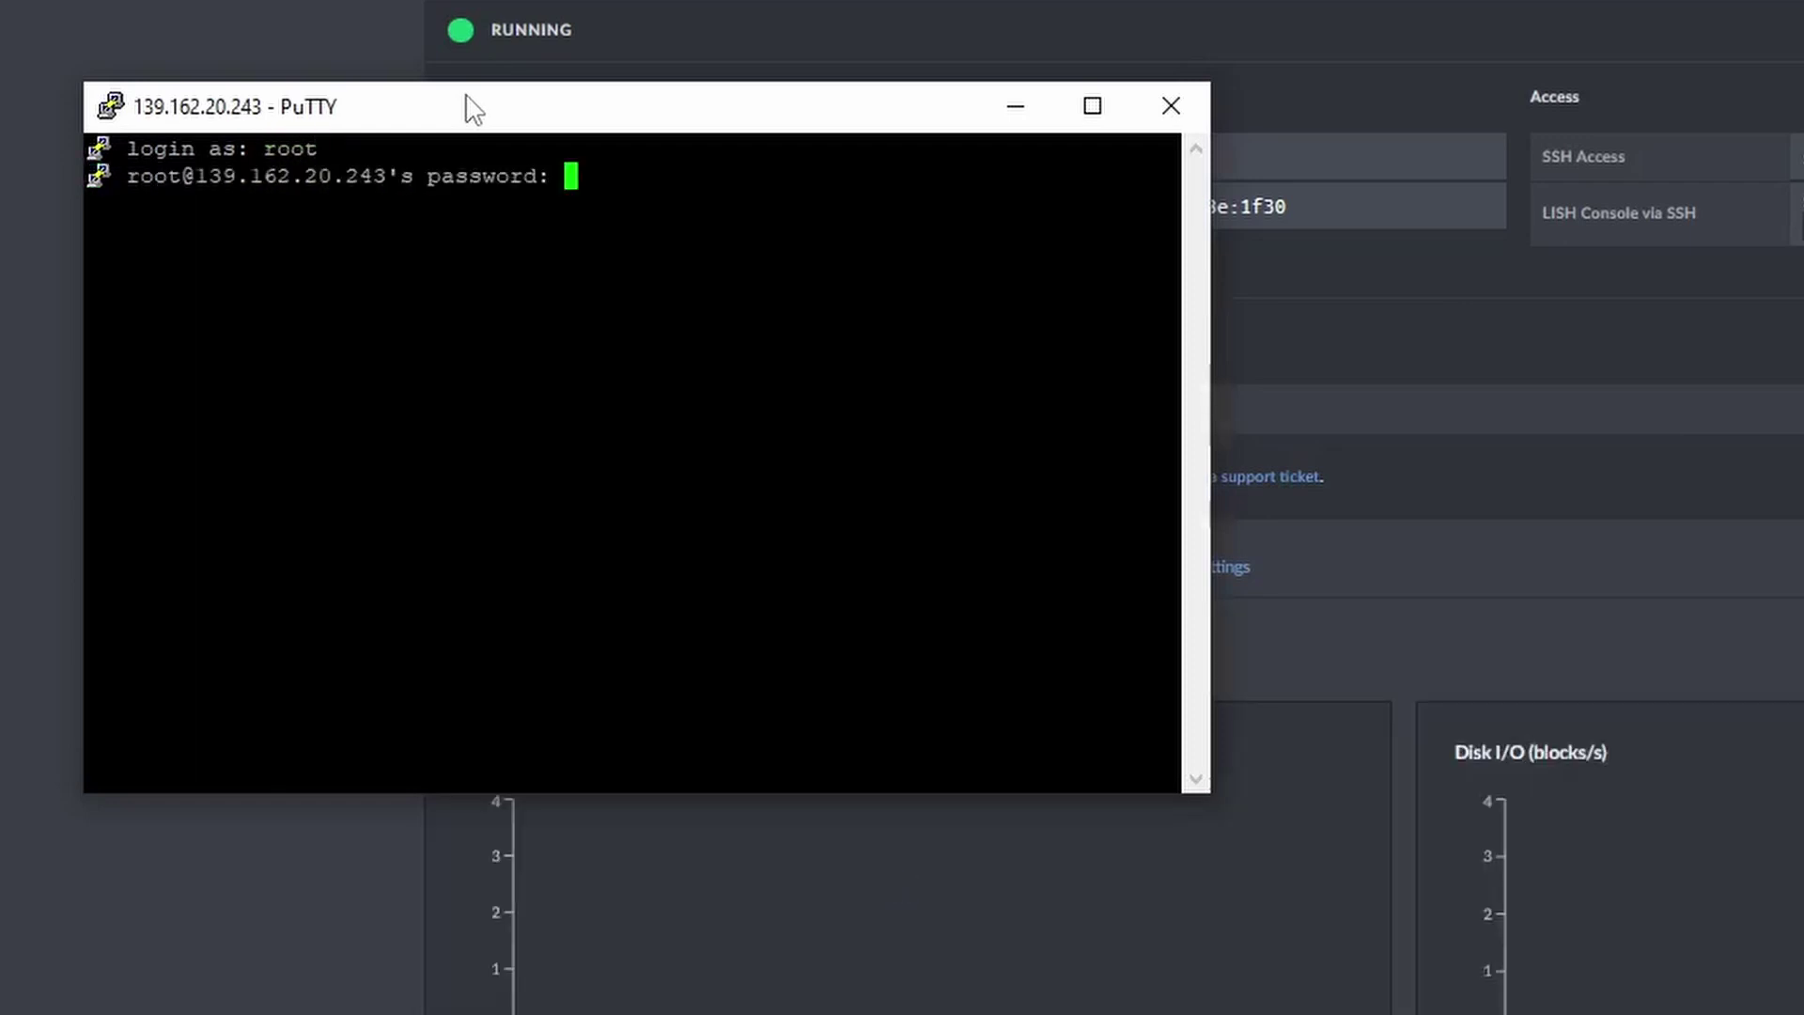
pyautogui.press('Return')
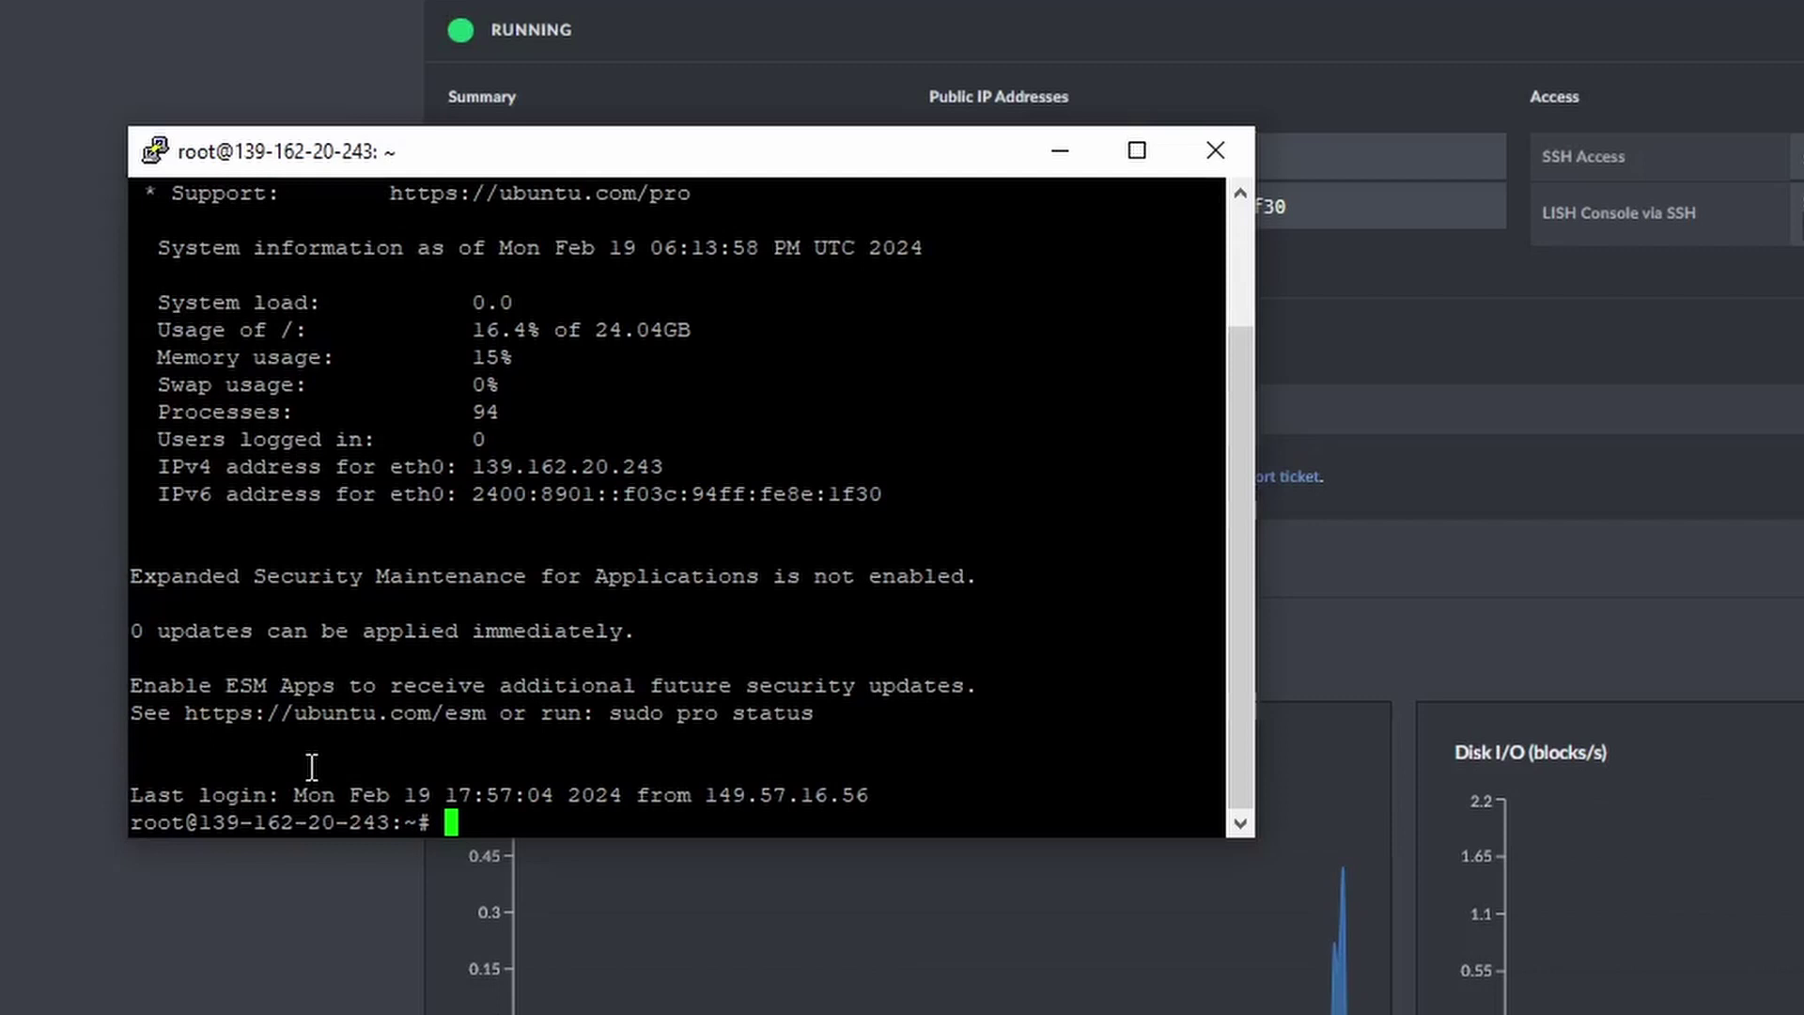
# Create a docker folder and a rustdesk folder inside it.
pyautogui.write('mkdir docker')
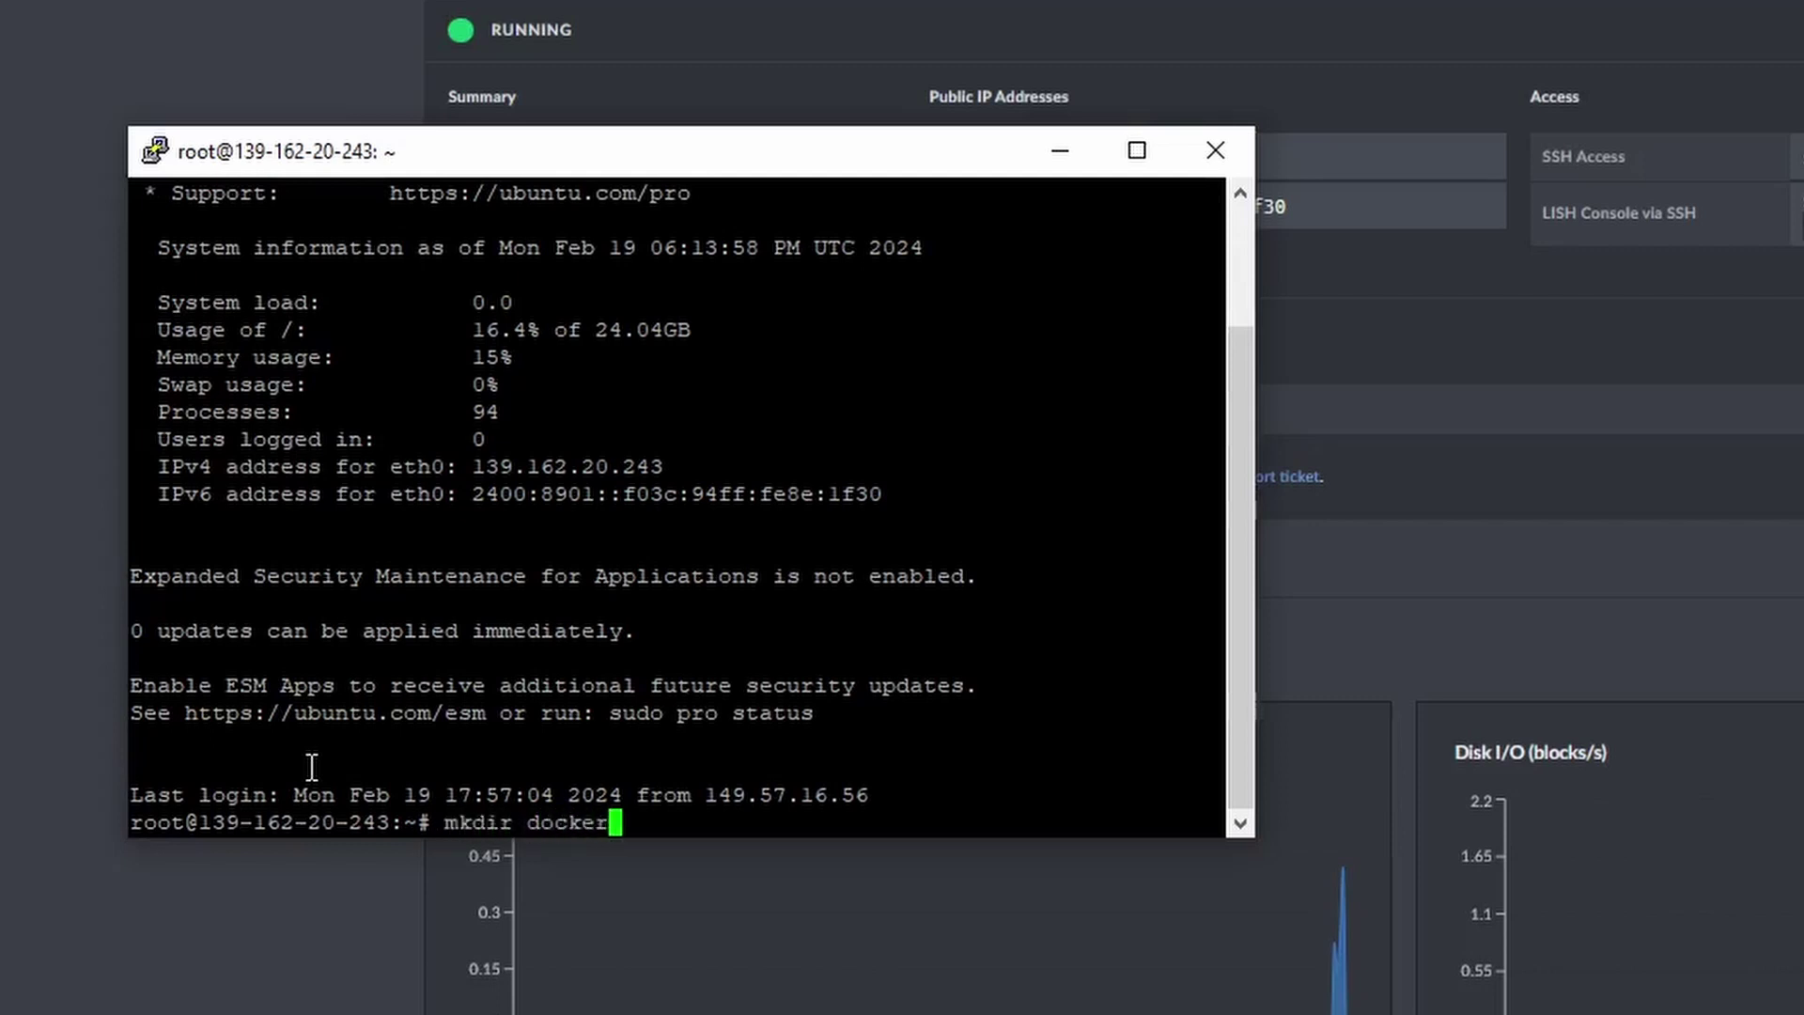
pyautogui.press('Return')
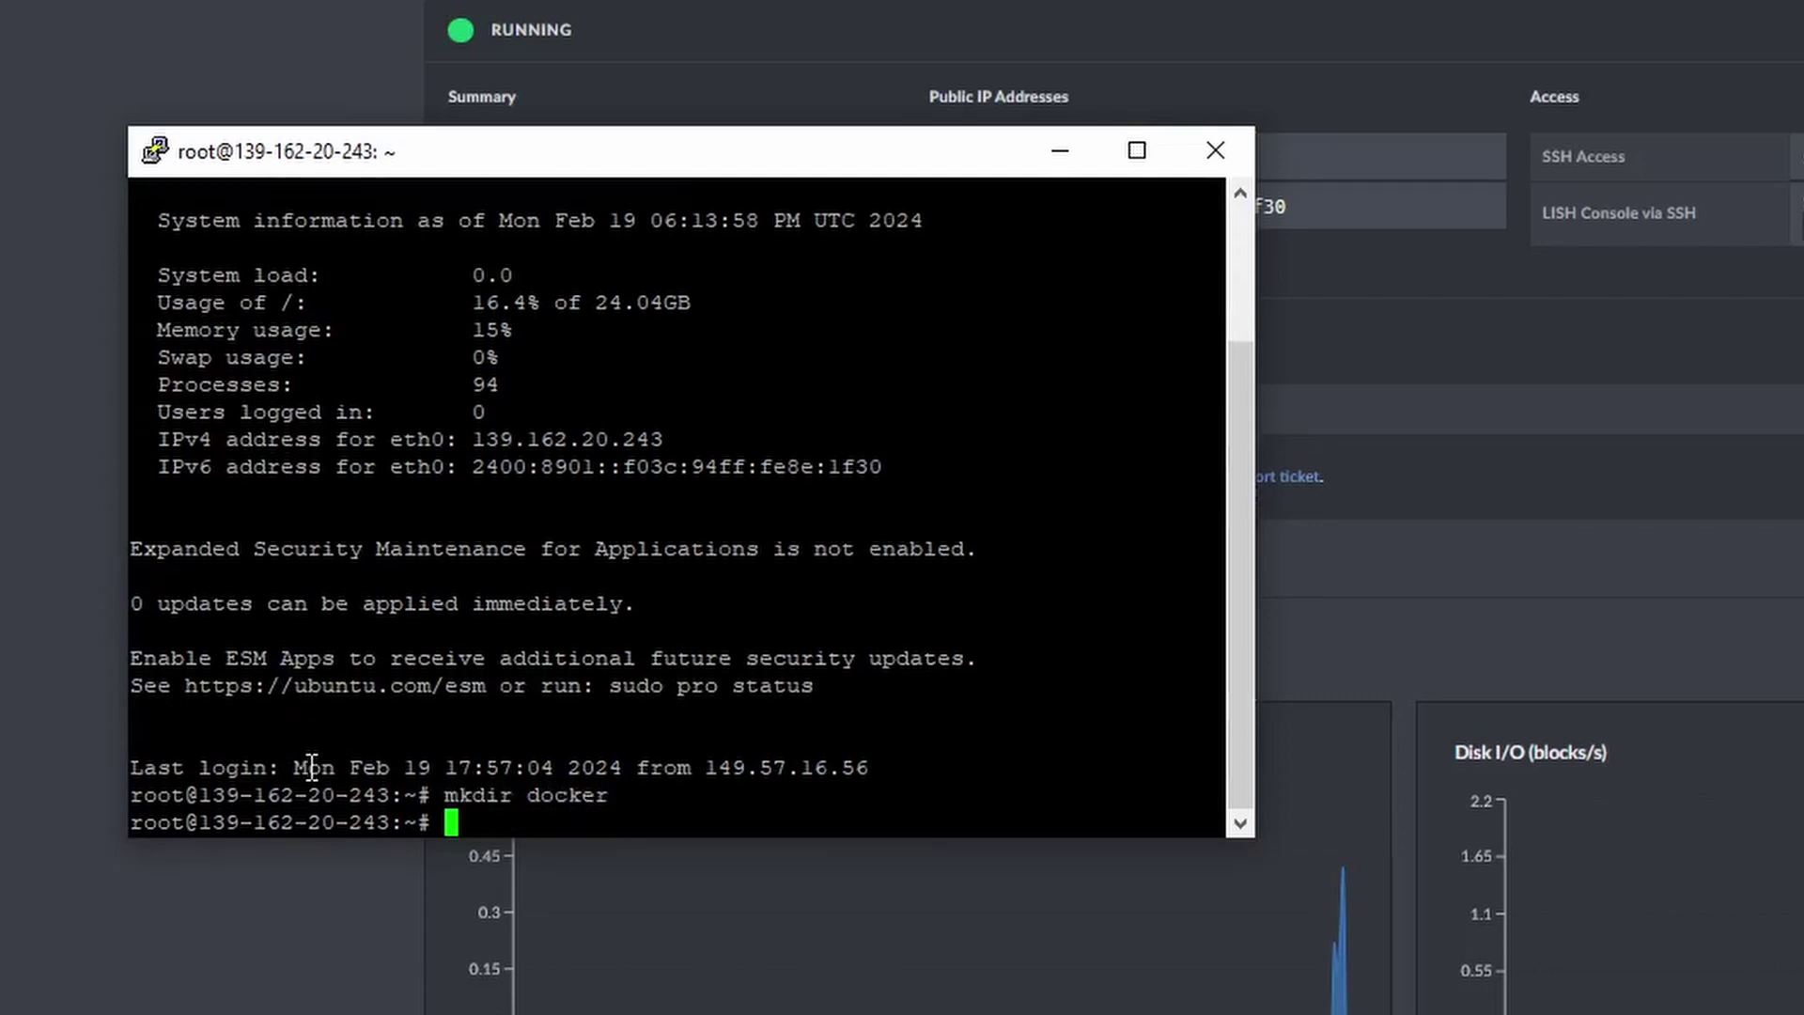
pyautogui.write('cd docker')
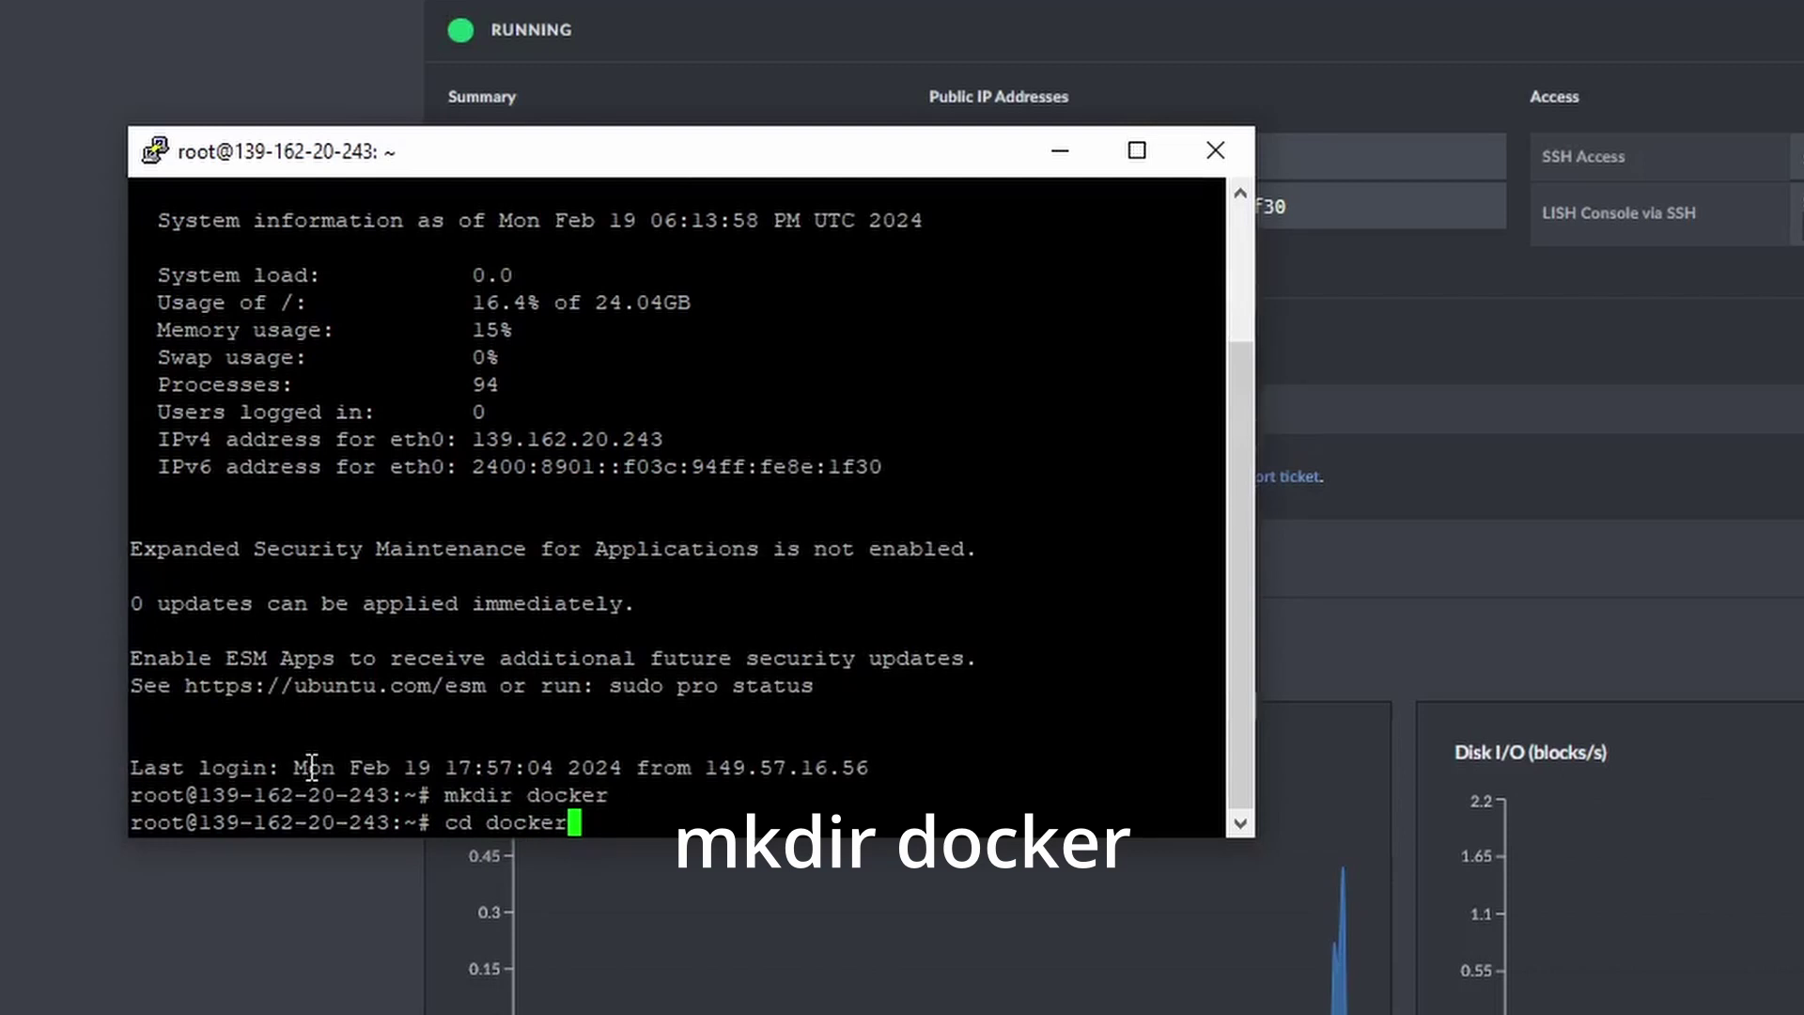
pyautogui.press('Return')
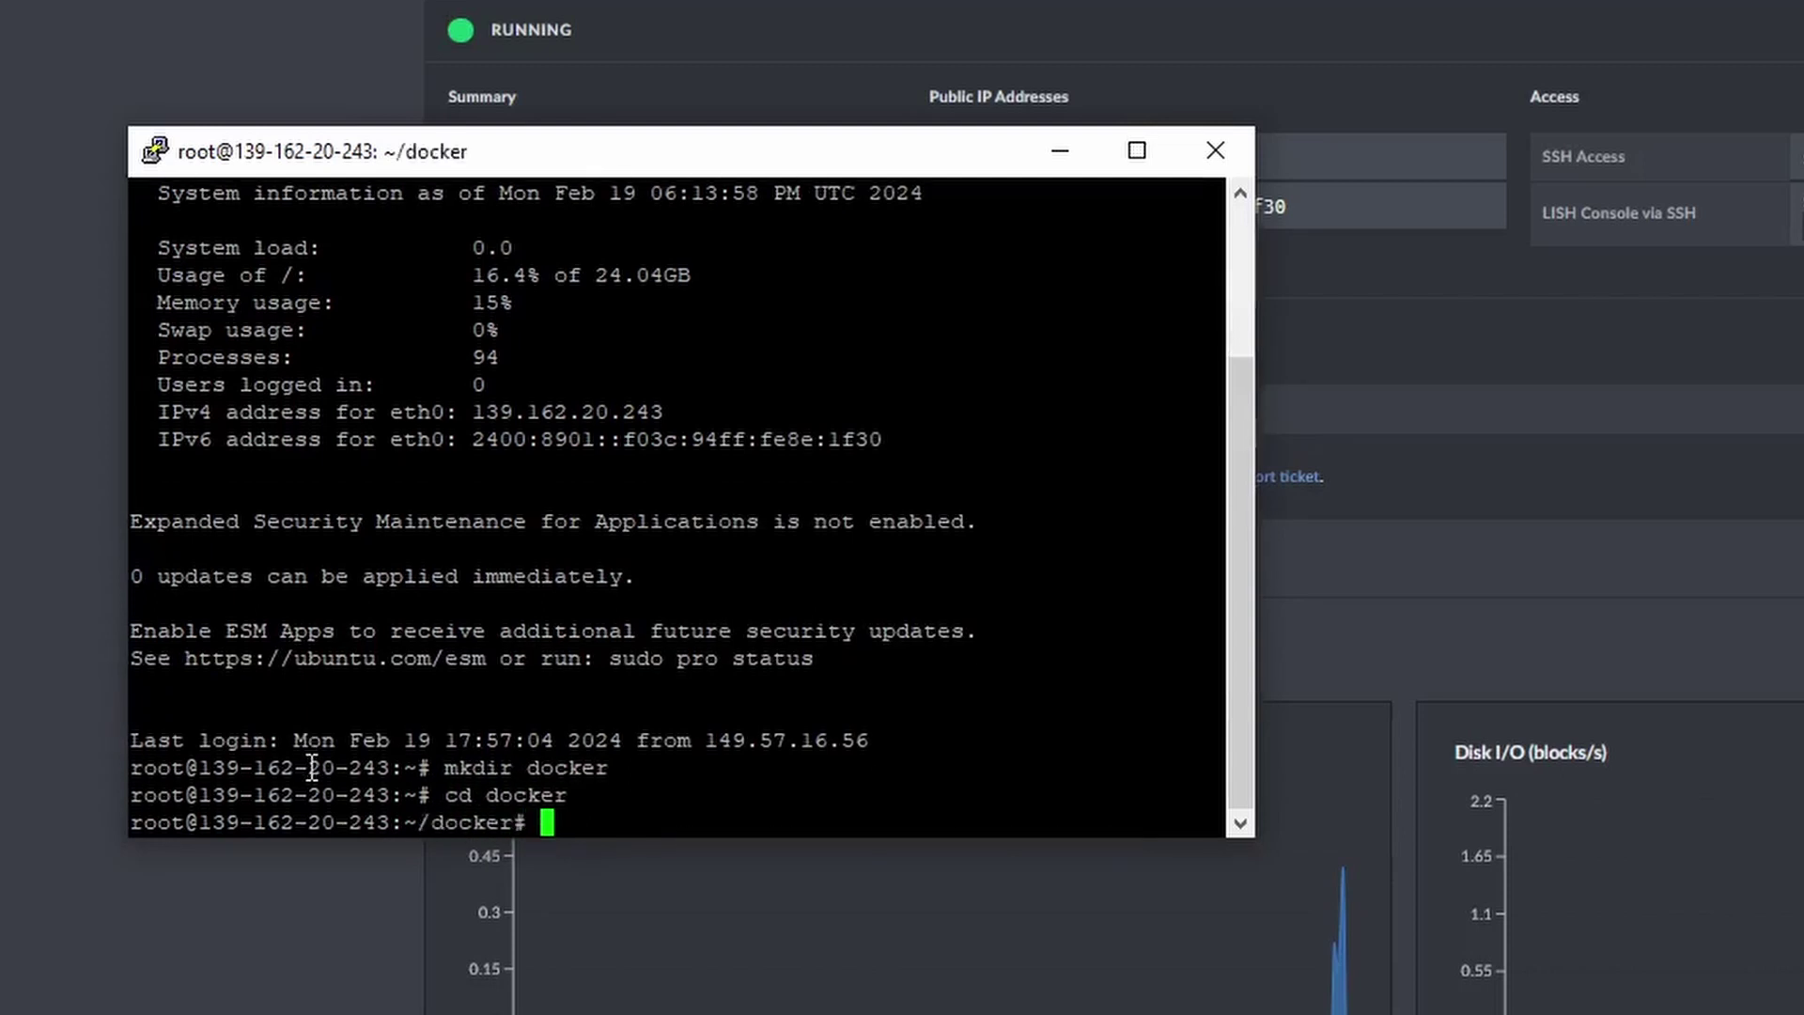
pyautogui.write('mkdir rust')
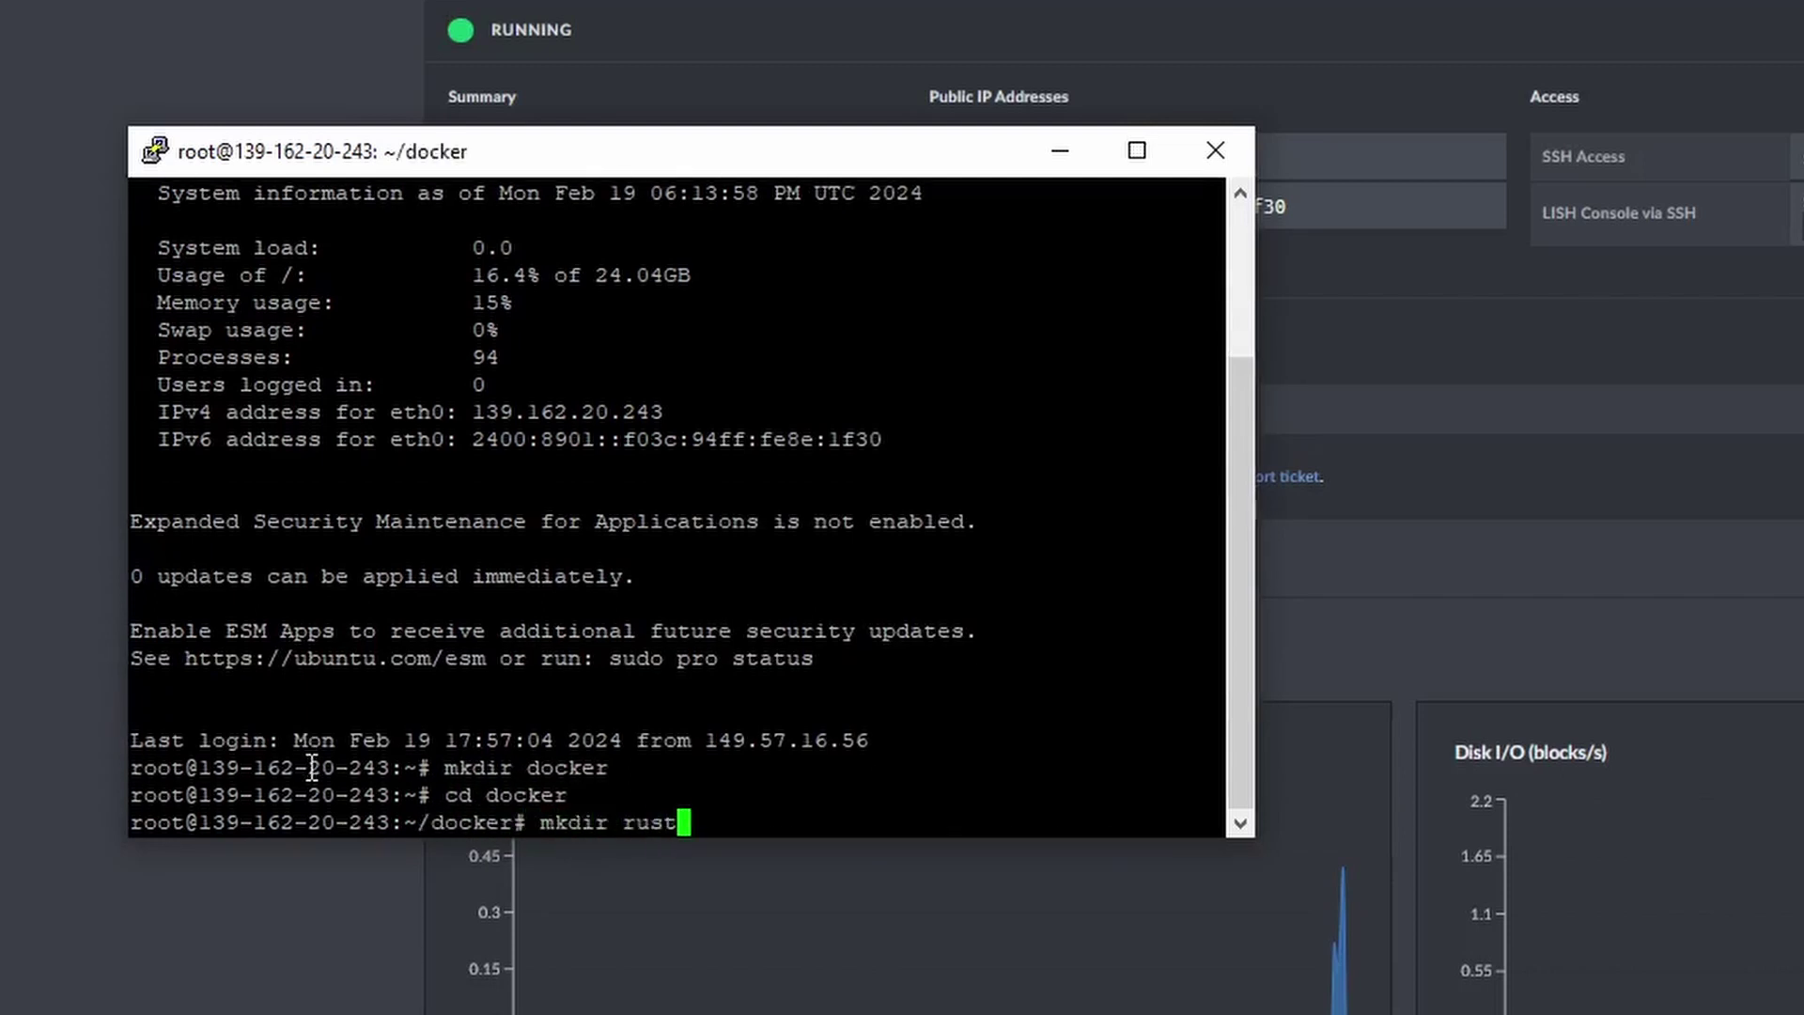
pyautogui.write('desk')
pyautogui.press('Return')
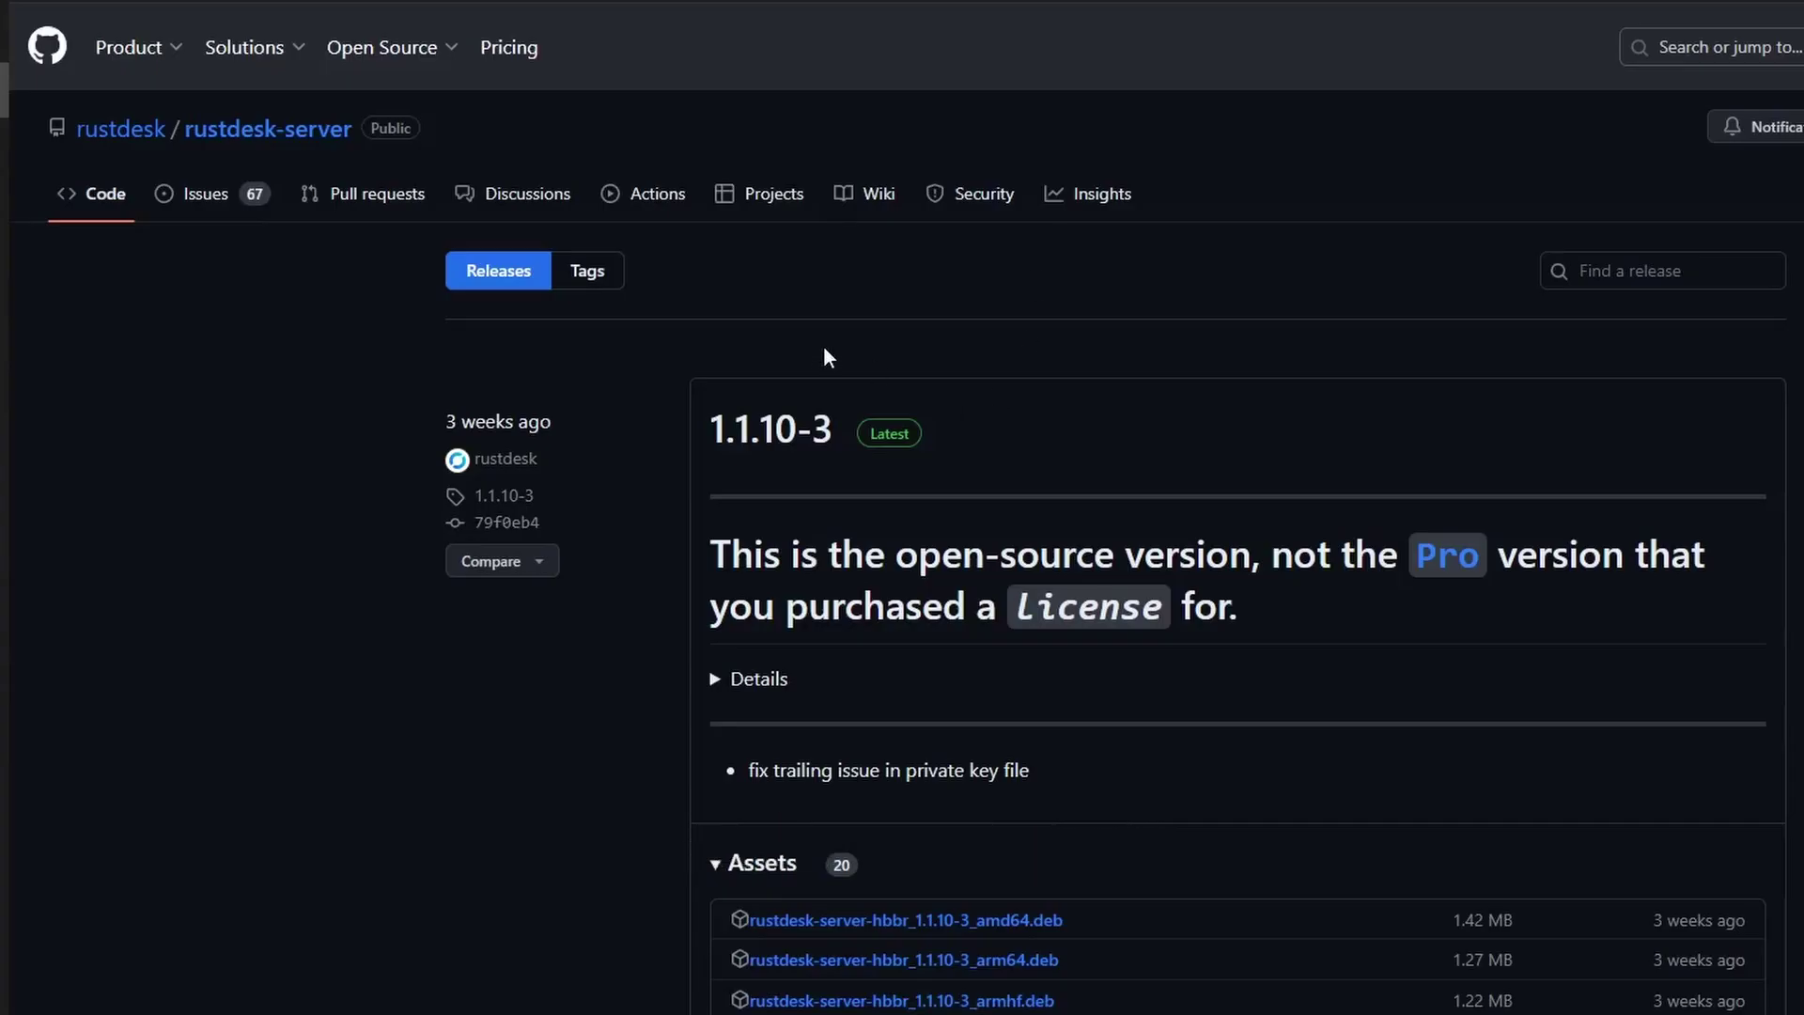
# Open docker-compose.yml from the rustdesk-server repository on GitHub.
pyautogui.scroll(-4, 823, 350)
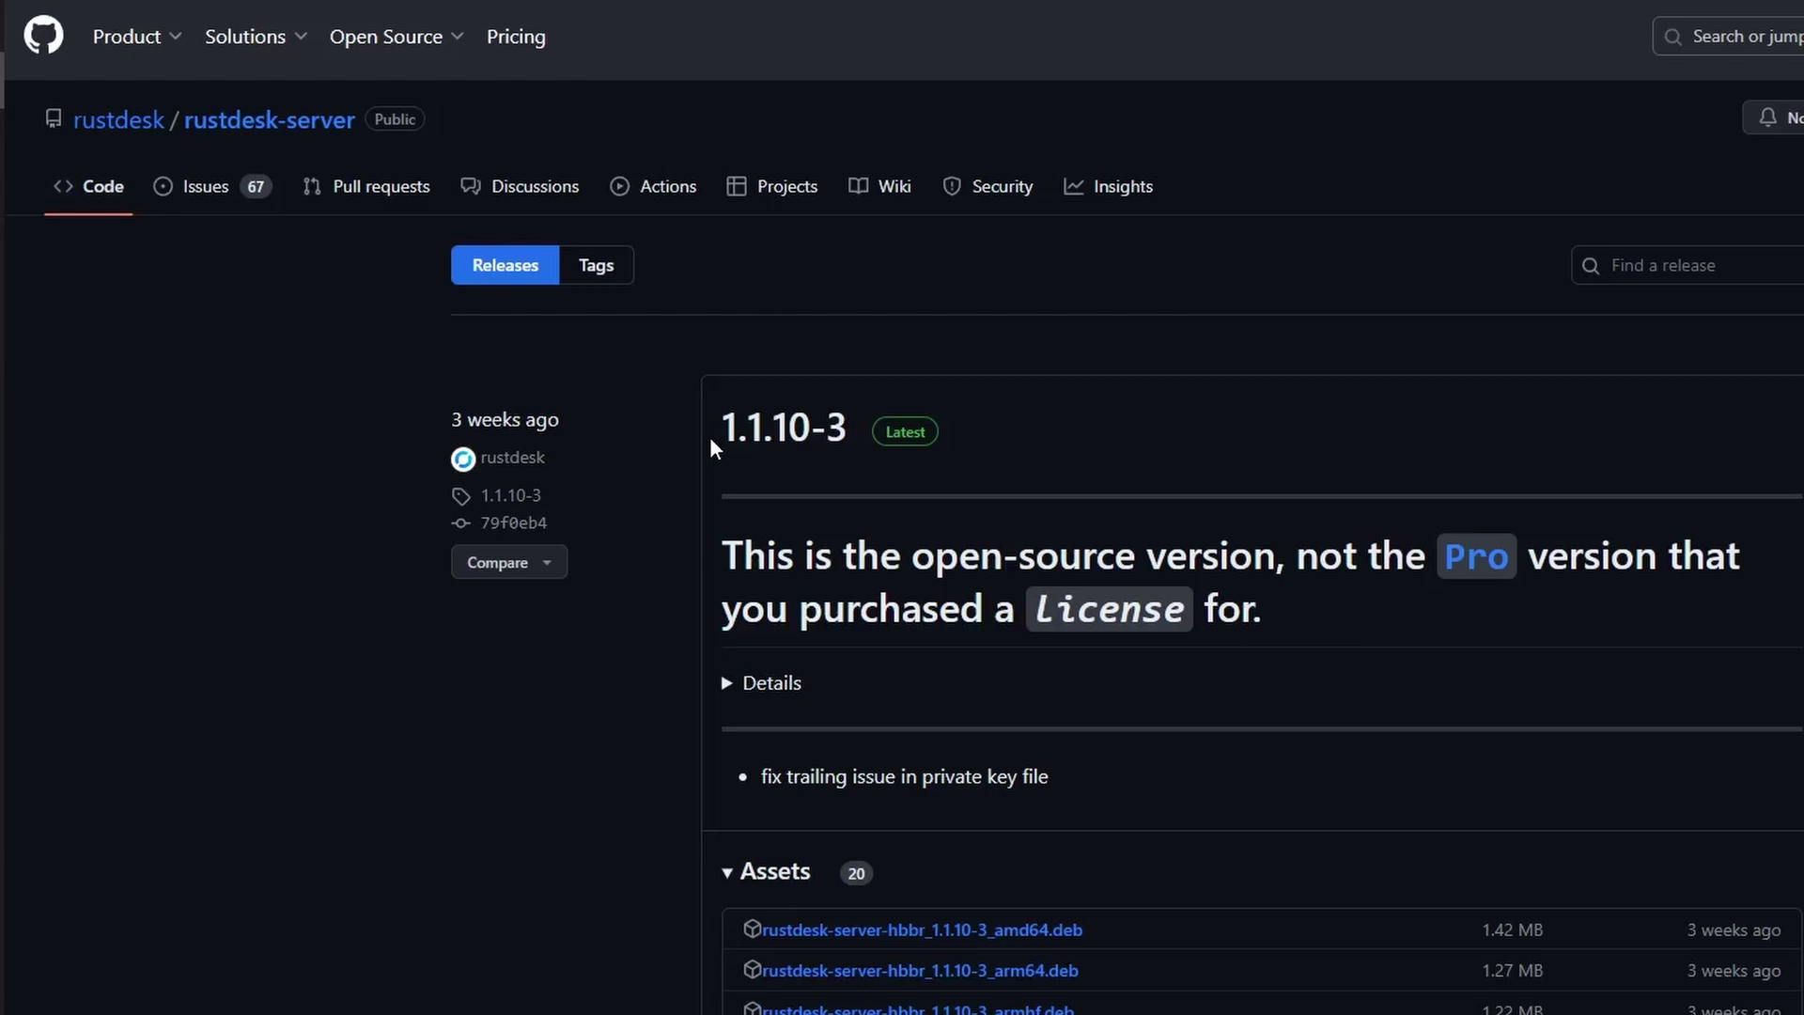
pyautogui.hotkey('alt', 'Left')
pyautogui.scroll(-3, 923, 521)
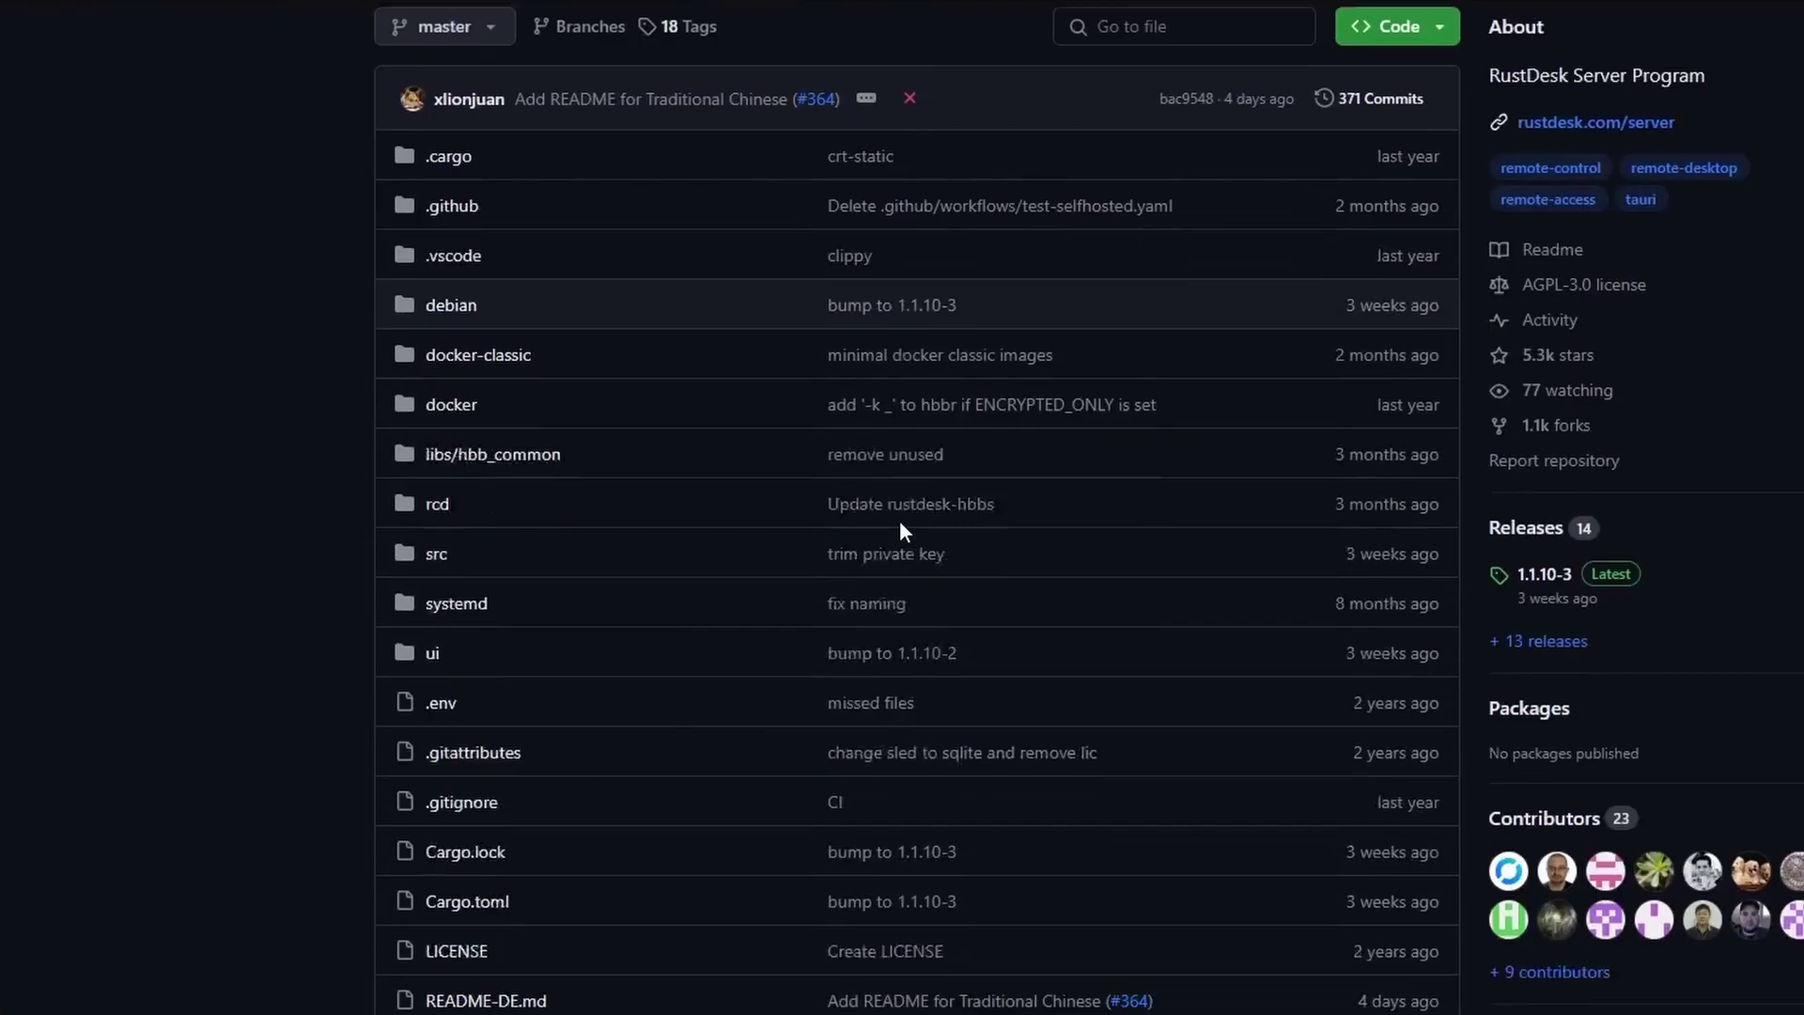
pyautogui.scroll(-5, 899, 521)
pyautogui.click(473, 821)
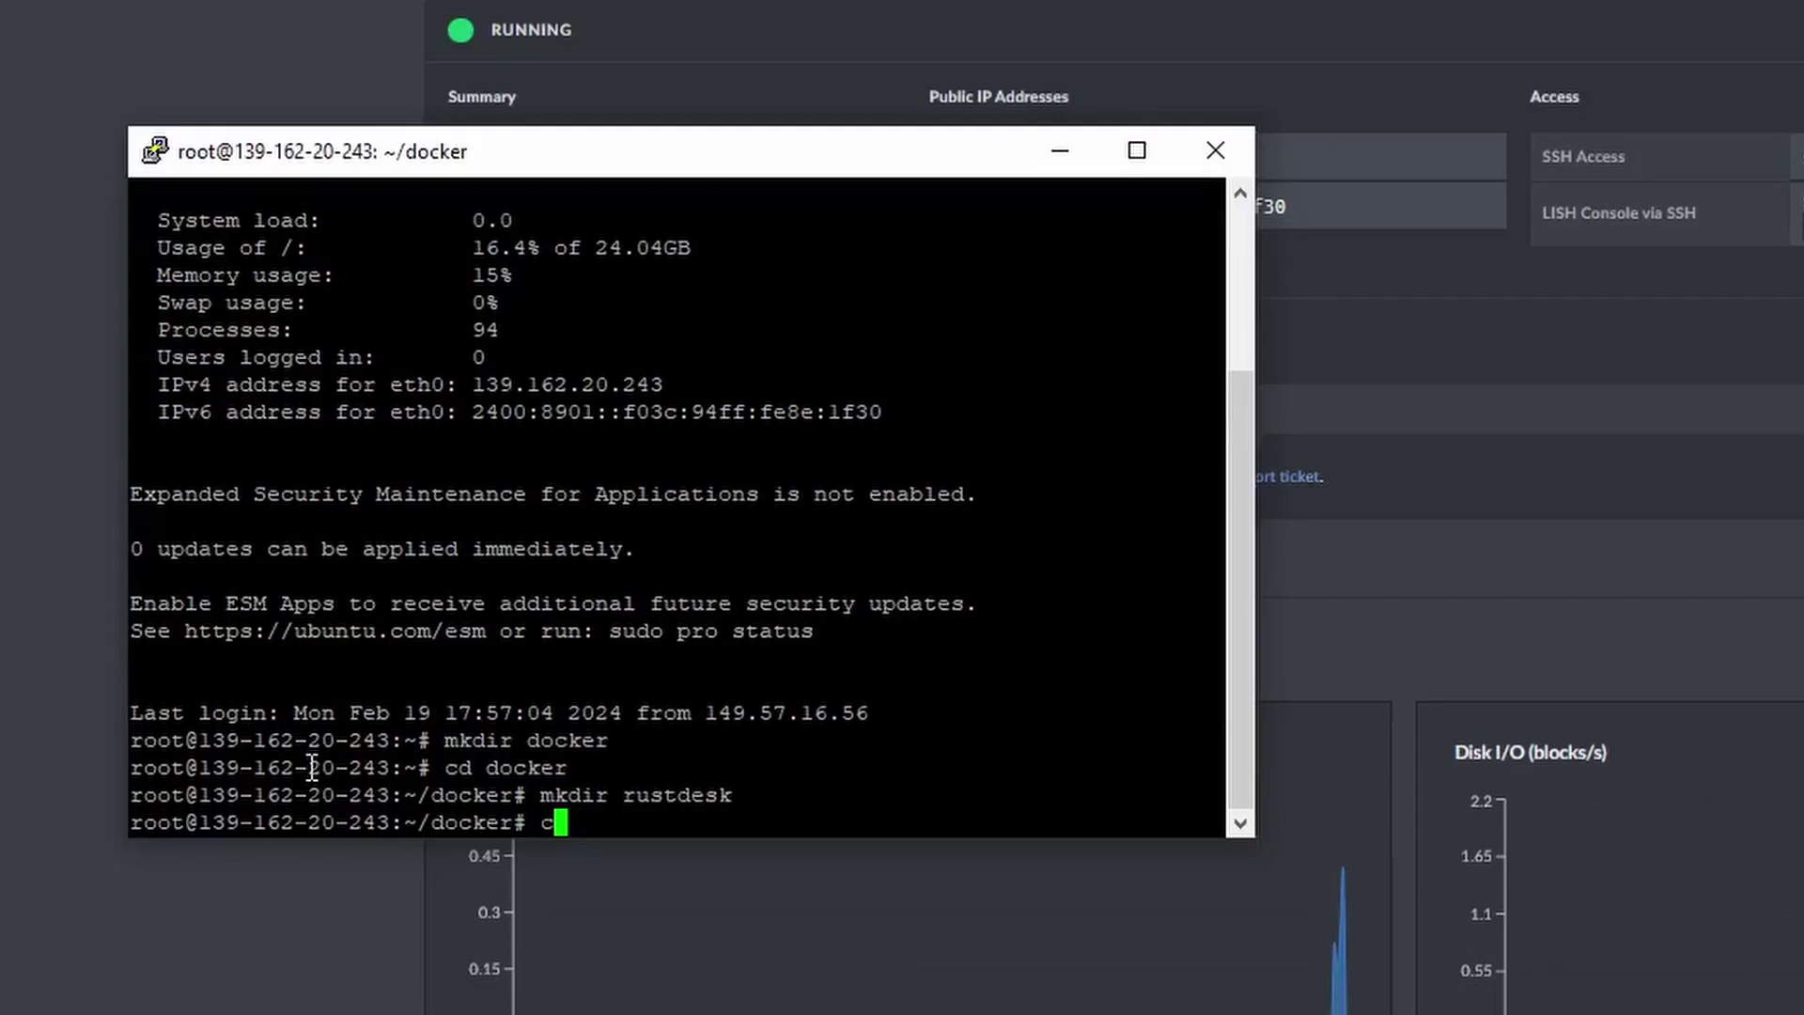
# Open a new docker-compose.yml in nano under ~/docker/rustdesk and copy the GitHub file's contents.
pyautogui.write('cd rustdesk')
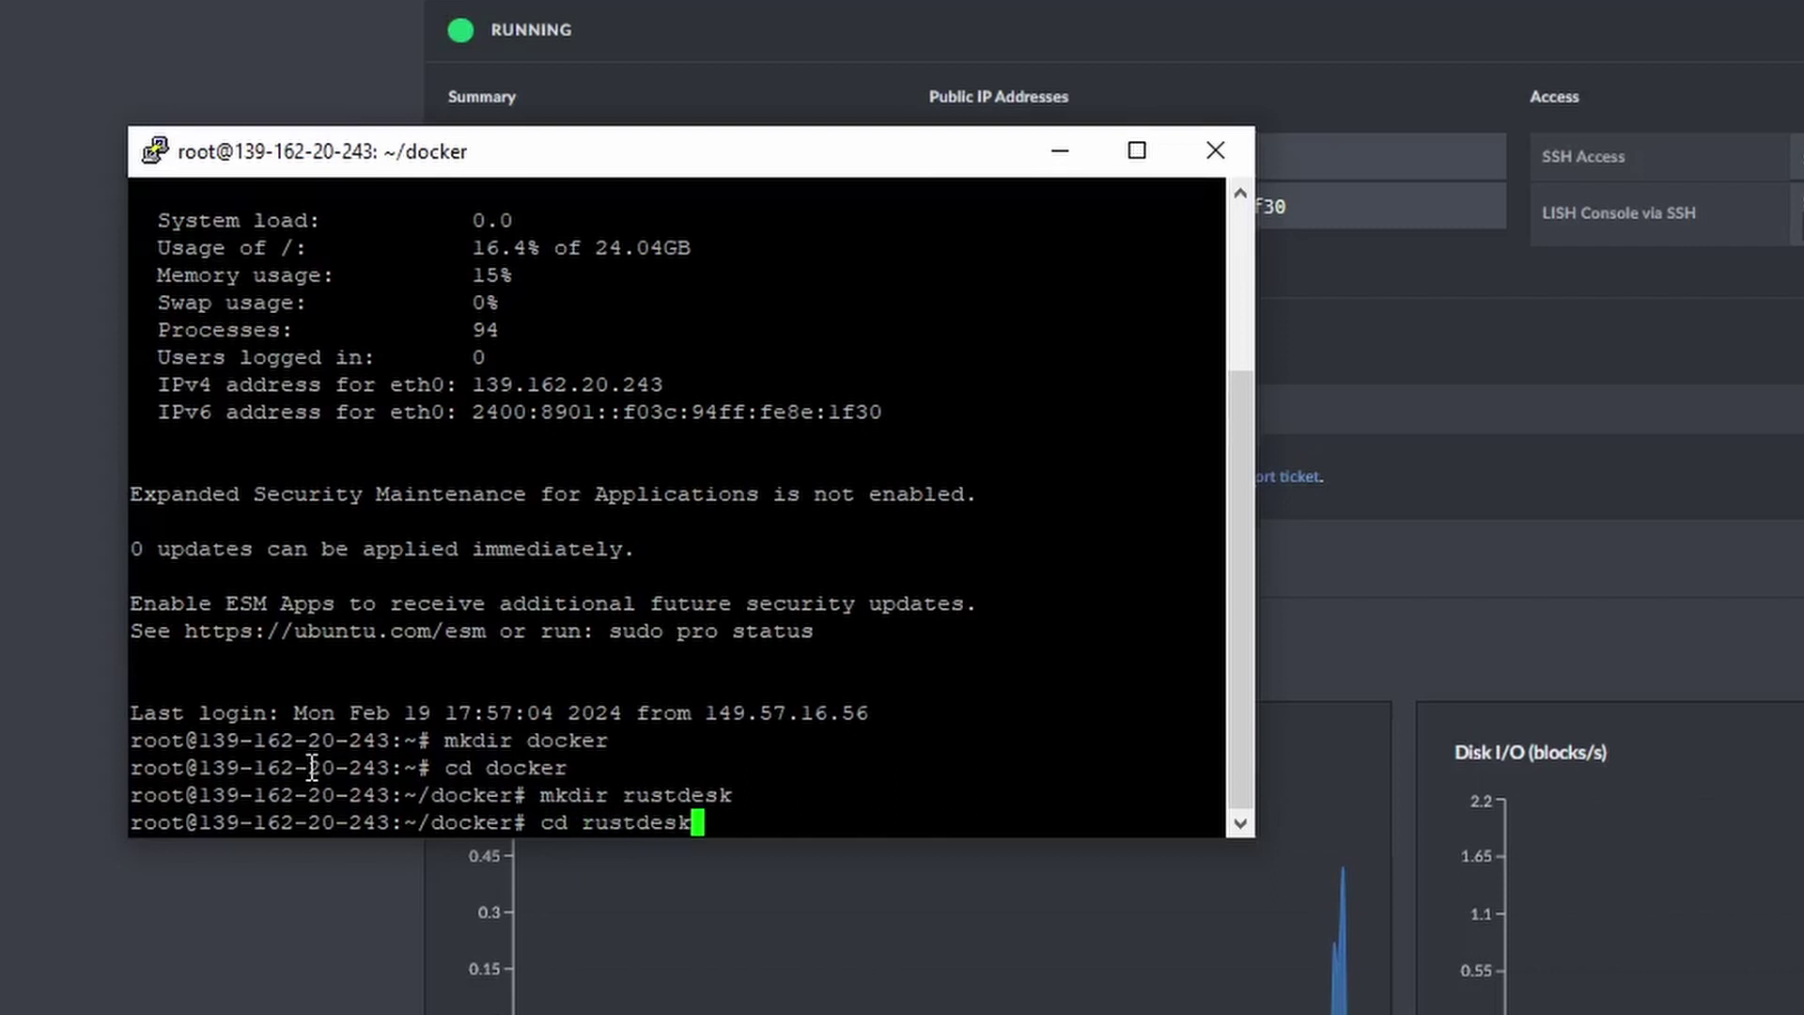
pyautogui.press('Return')
pyautogui.write('nan')
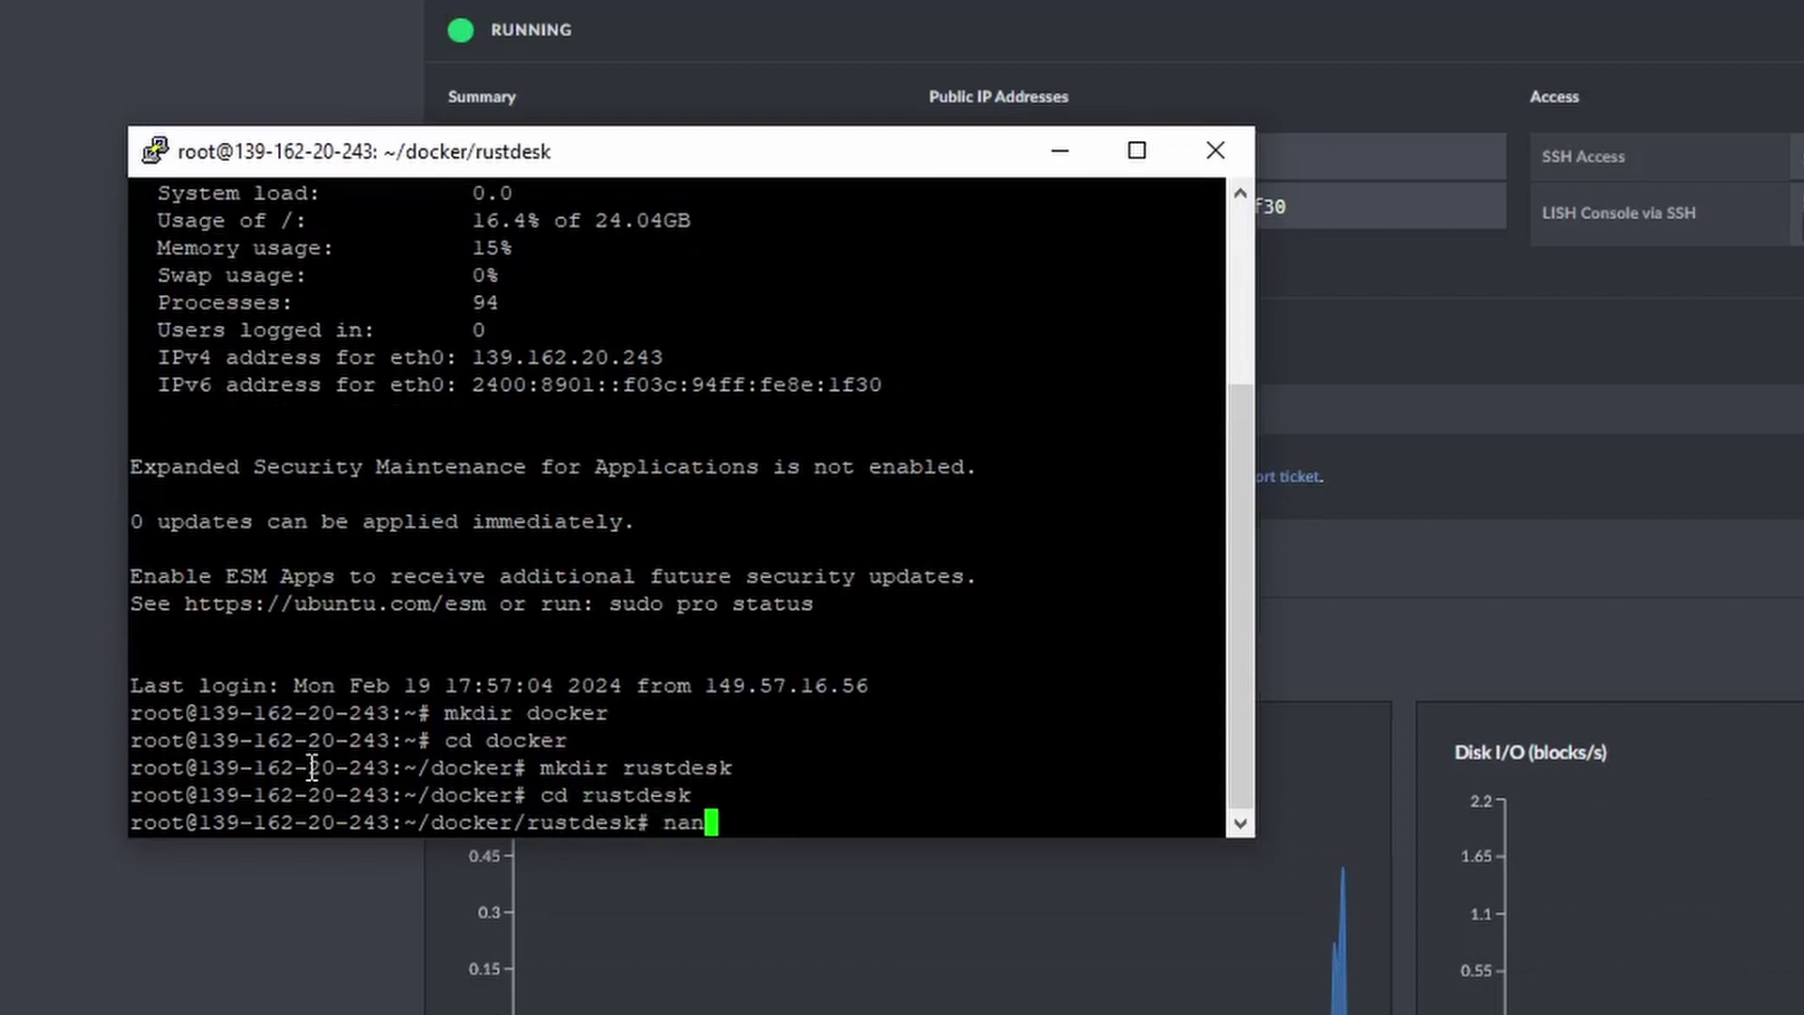
pyautogui.write('o docker-compose.')
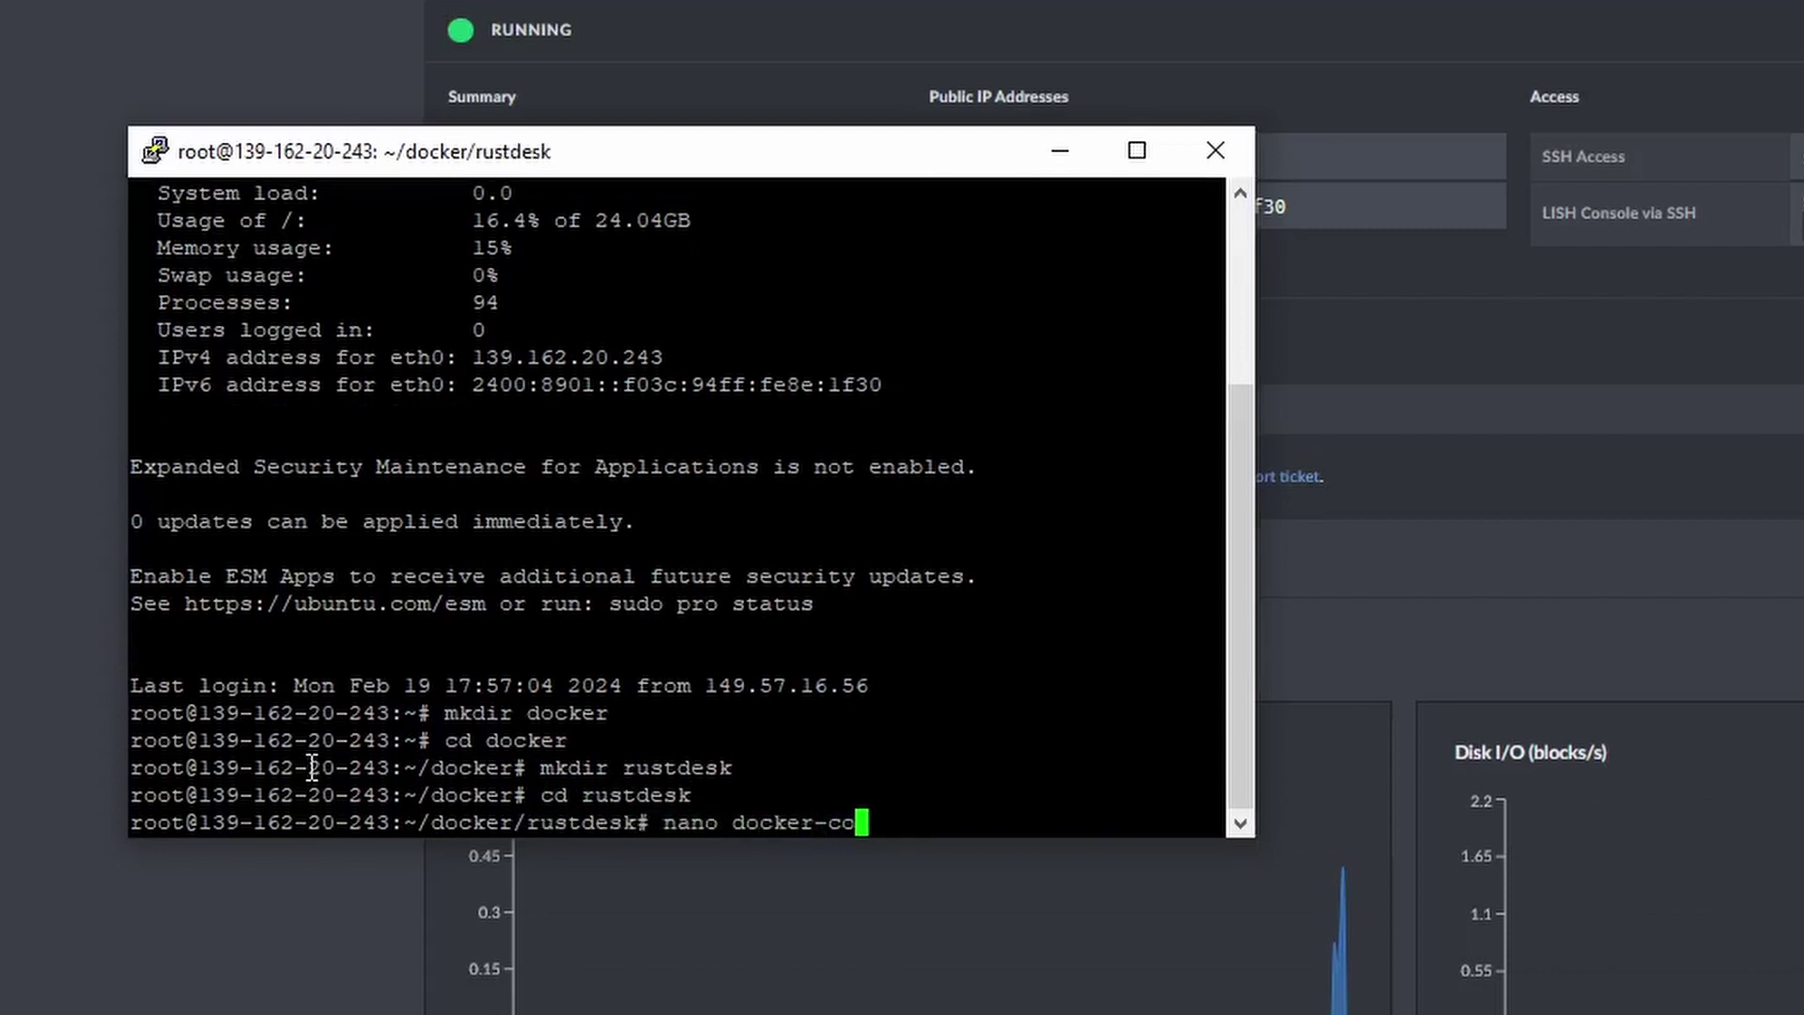
pyautogui.write('yml')
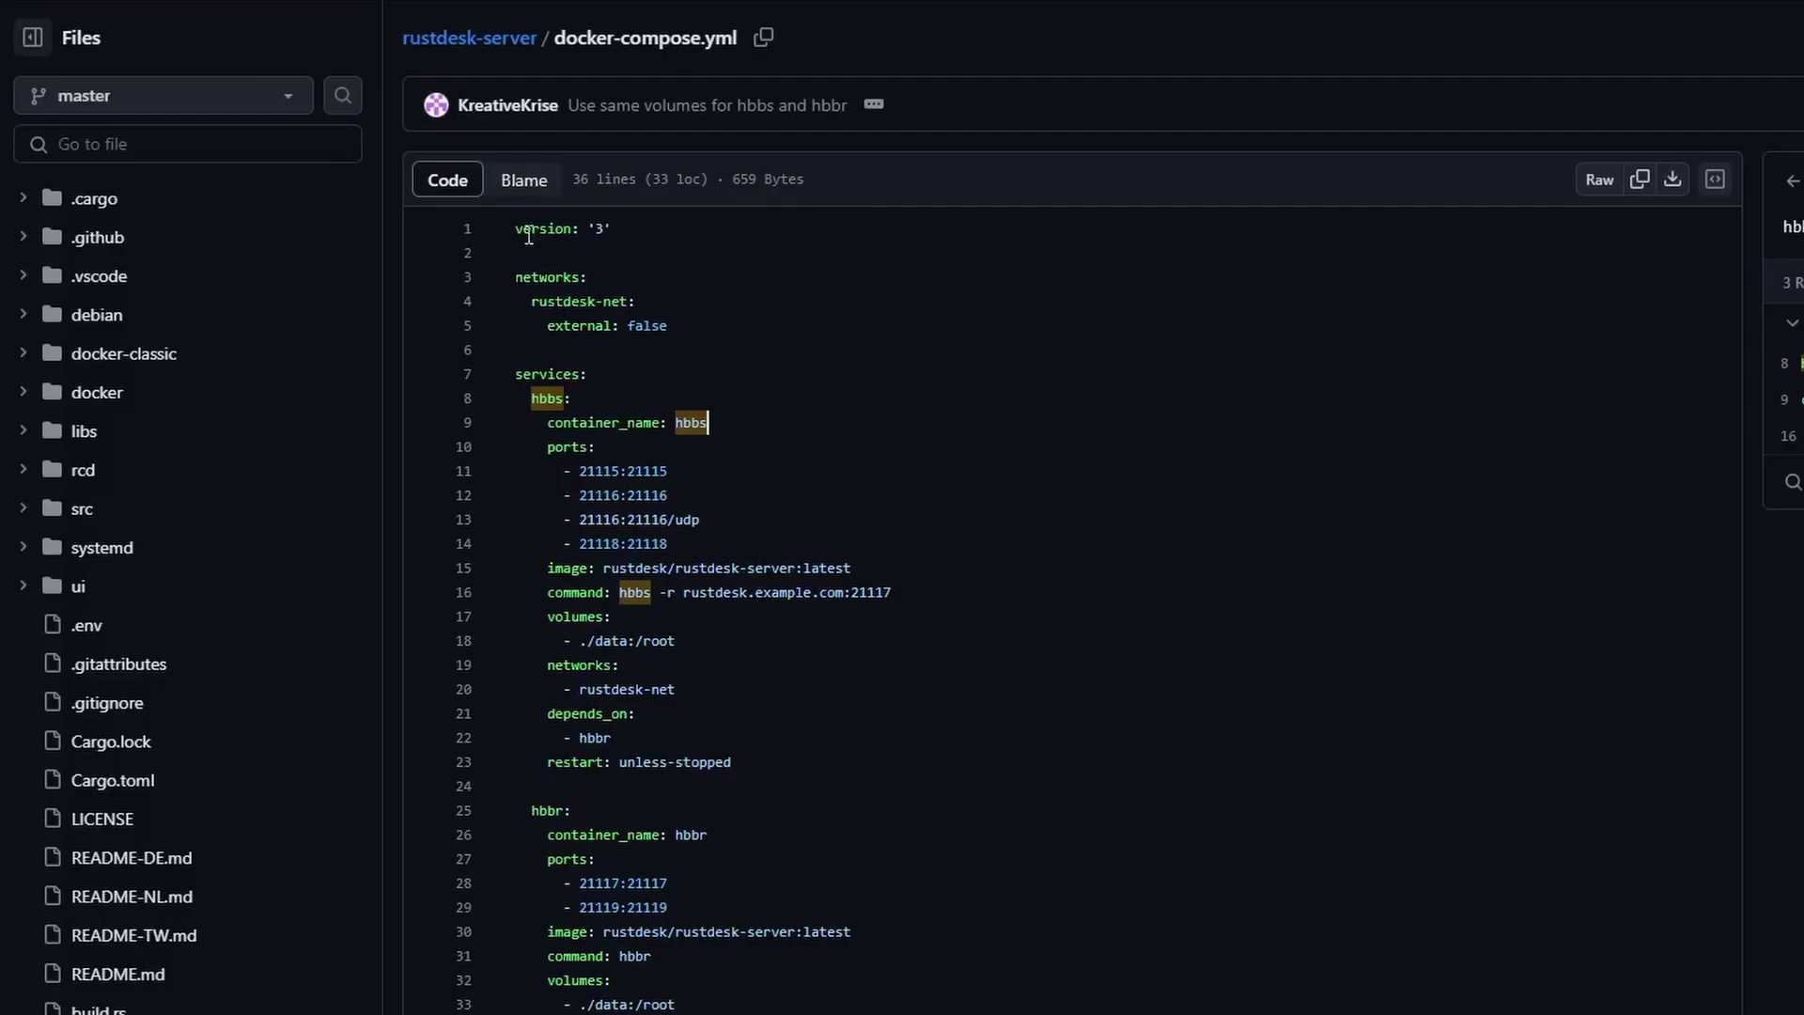
pyautogui.hotkey('ctrl', 'a')
pyautogui.scroll(3, 771, 710)
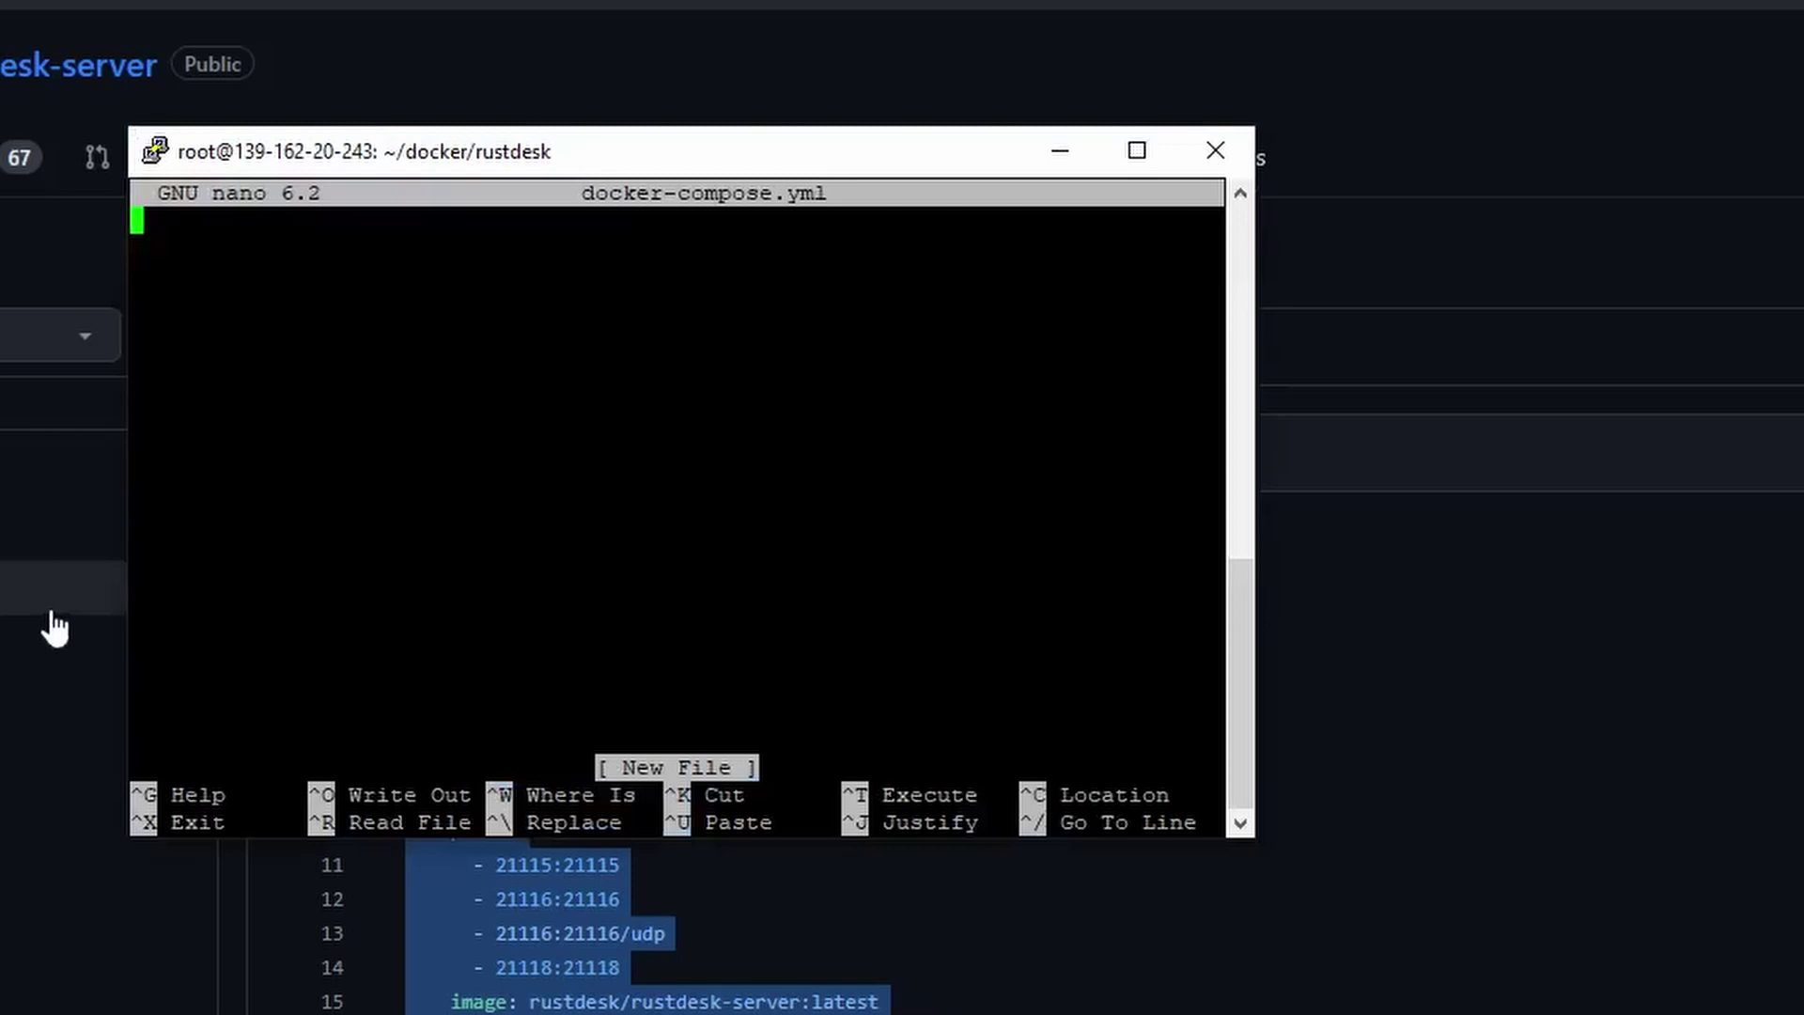
# Paste the compose config into nano and replace rustdesk.example.com in the hbbs command.
pyautogui.rightClick(266, 229)
pyautogui.press('Up')
pyautogui.press('Up')
pyautogui.press('Up')
pyautogui.press('Up')
pyautogui.press('Up')
pyautogui.press('Up')
pyautogui.press('Up')
pyautogui.press('Up')
pyautogui.press('Up')
pyautogui.press('Up')
pyautogui.press('Up')
pyautogui.press('Up')
pyautogui.press('Up')
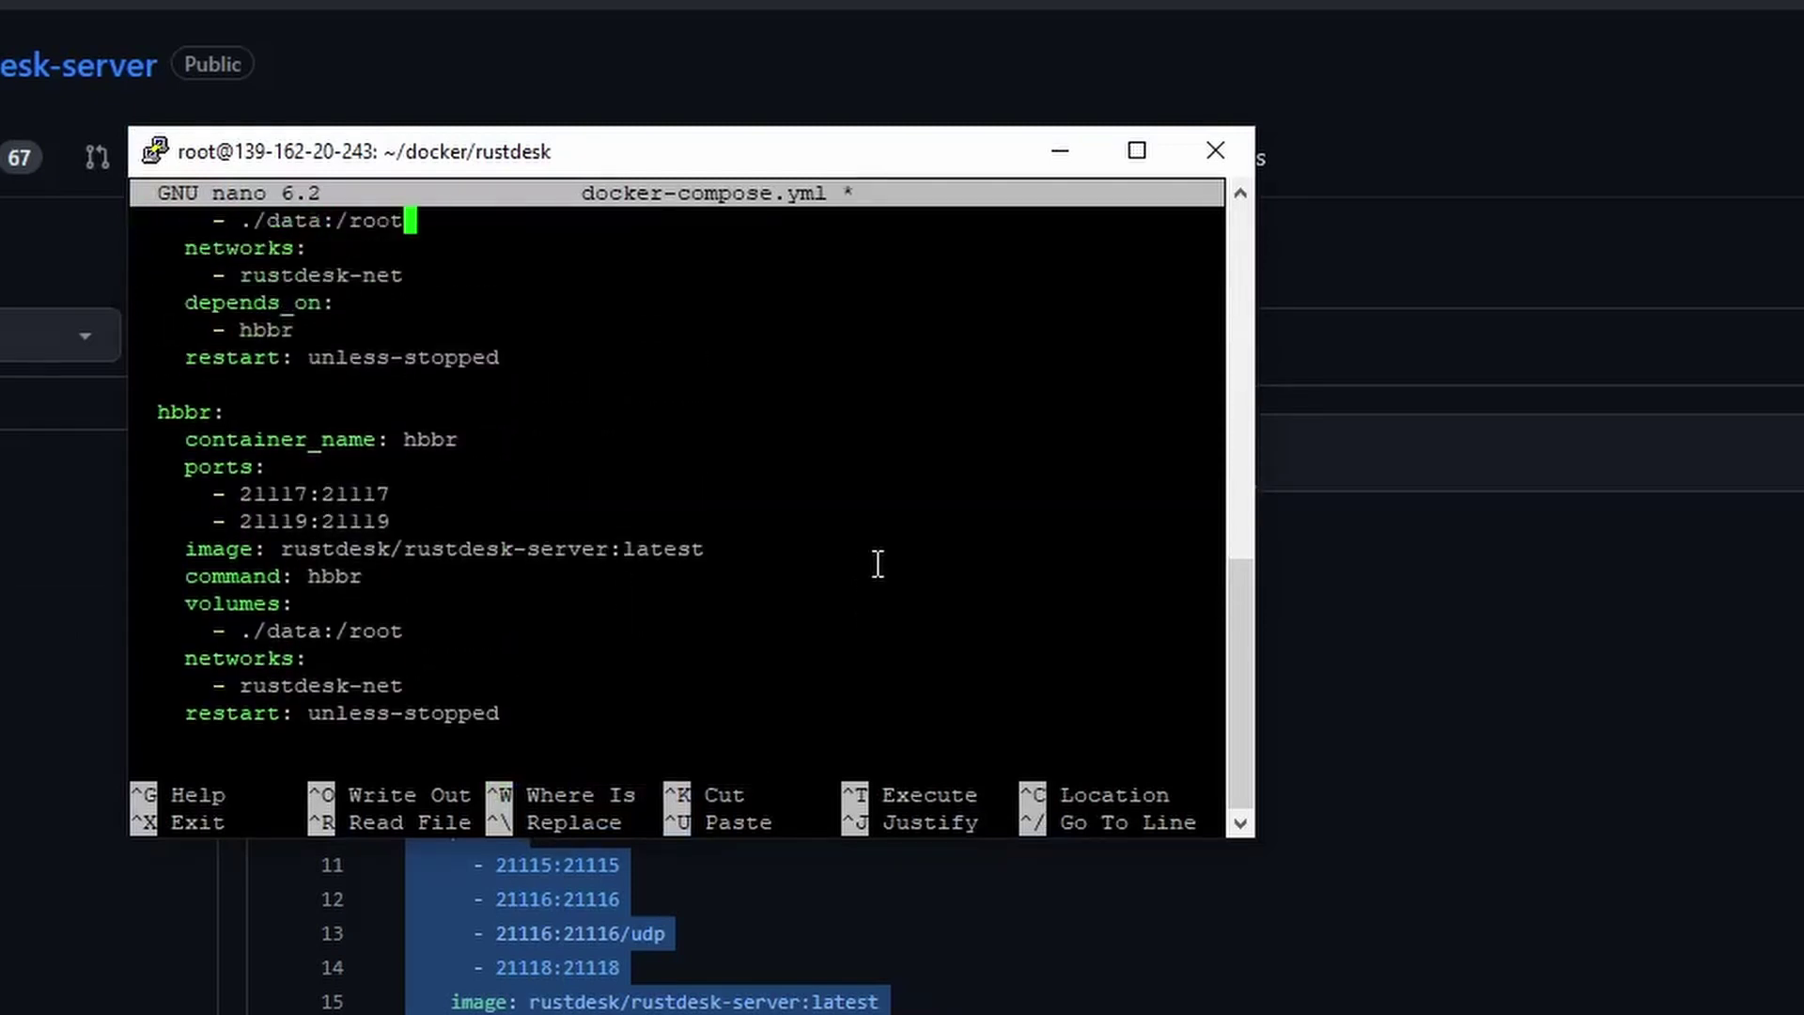
pyautogui.press('Down')
pyautogui.press('Down')
pyautogui.press('Down')
pyautogui.press('Down')
pyautogui.press('Down')
pyautogui.press('Down')
pyautogui.press('Down')
pyautogui.press('Up')
pyautogui.press('Up')
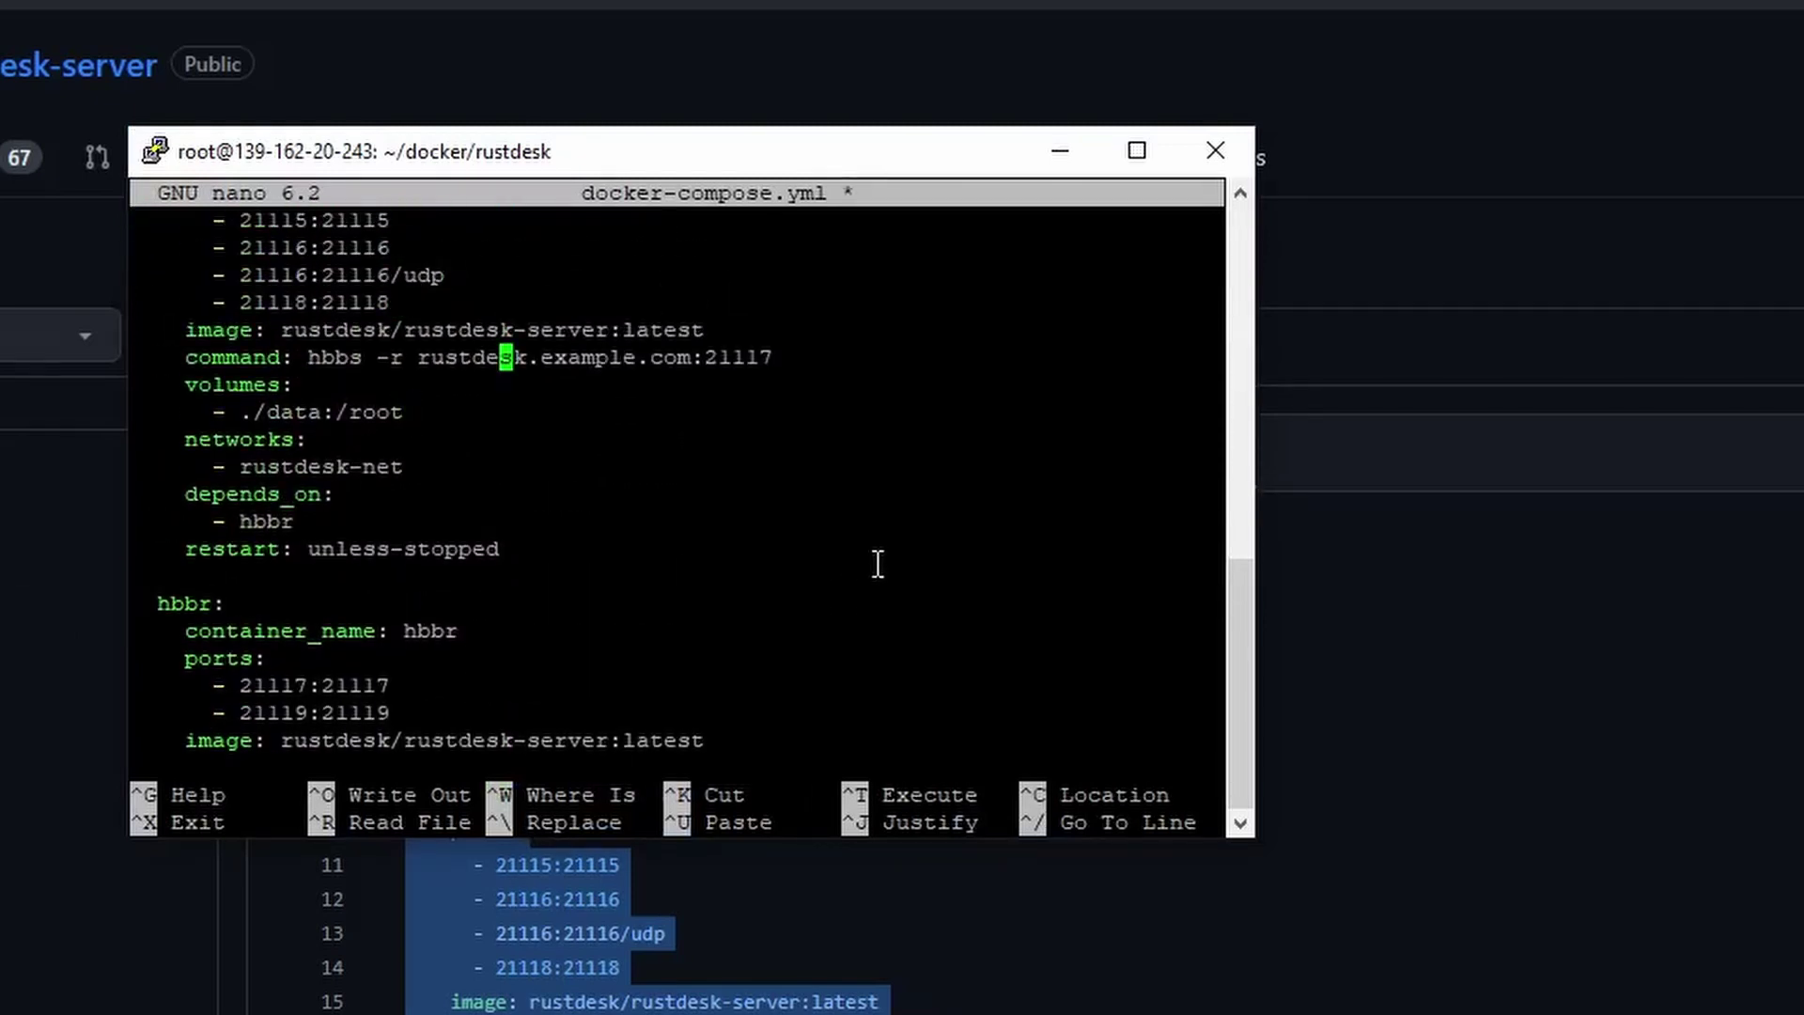
pyautogui.press('Right')
pyautogui.press('Right')
pyautogui.press('Right')
pyautogui.press('Right')
pyautogui.press('Right')
pyautogui.press('Right')
pyautogui.press('Right')
pyautogui.press('Right')
pyautogui.press('Right')
pyautogui.press('Right')
pyautogui.press('BackSpace')
pyautogui.press('BackSpace')
pyautogui.press('BackSpace')
pyautogui.press('BackSpace')
pyautogui.press('BackSpace')
pyautogui.press('BackSpace')
pyautogui.press('BackSpace')
pyautogui.press('BackSpace')
pyautogui.press('BackSpace')
pyautogui.press('BackSpace')
pyautogui.press('BackSpace')
pyautogui.press('BackSpace')
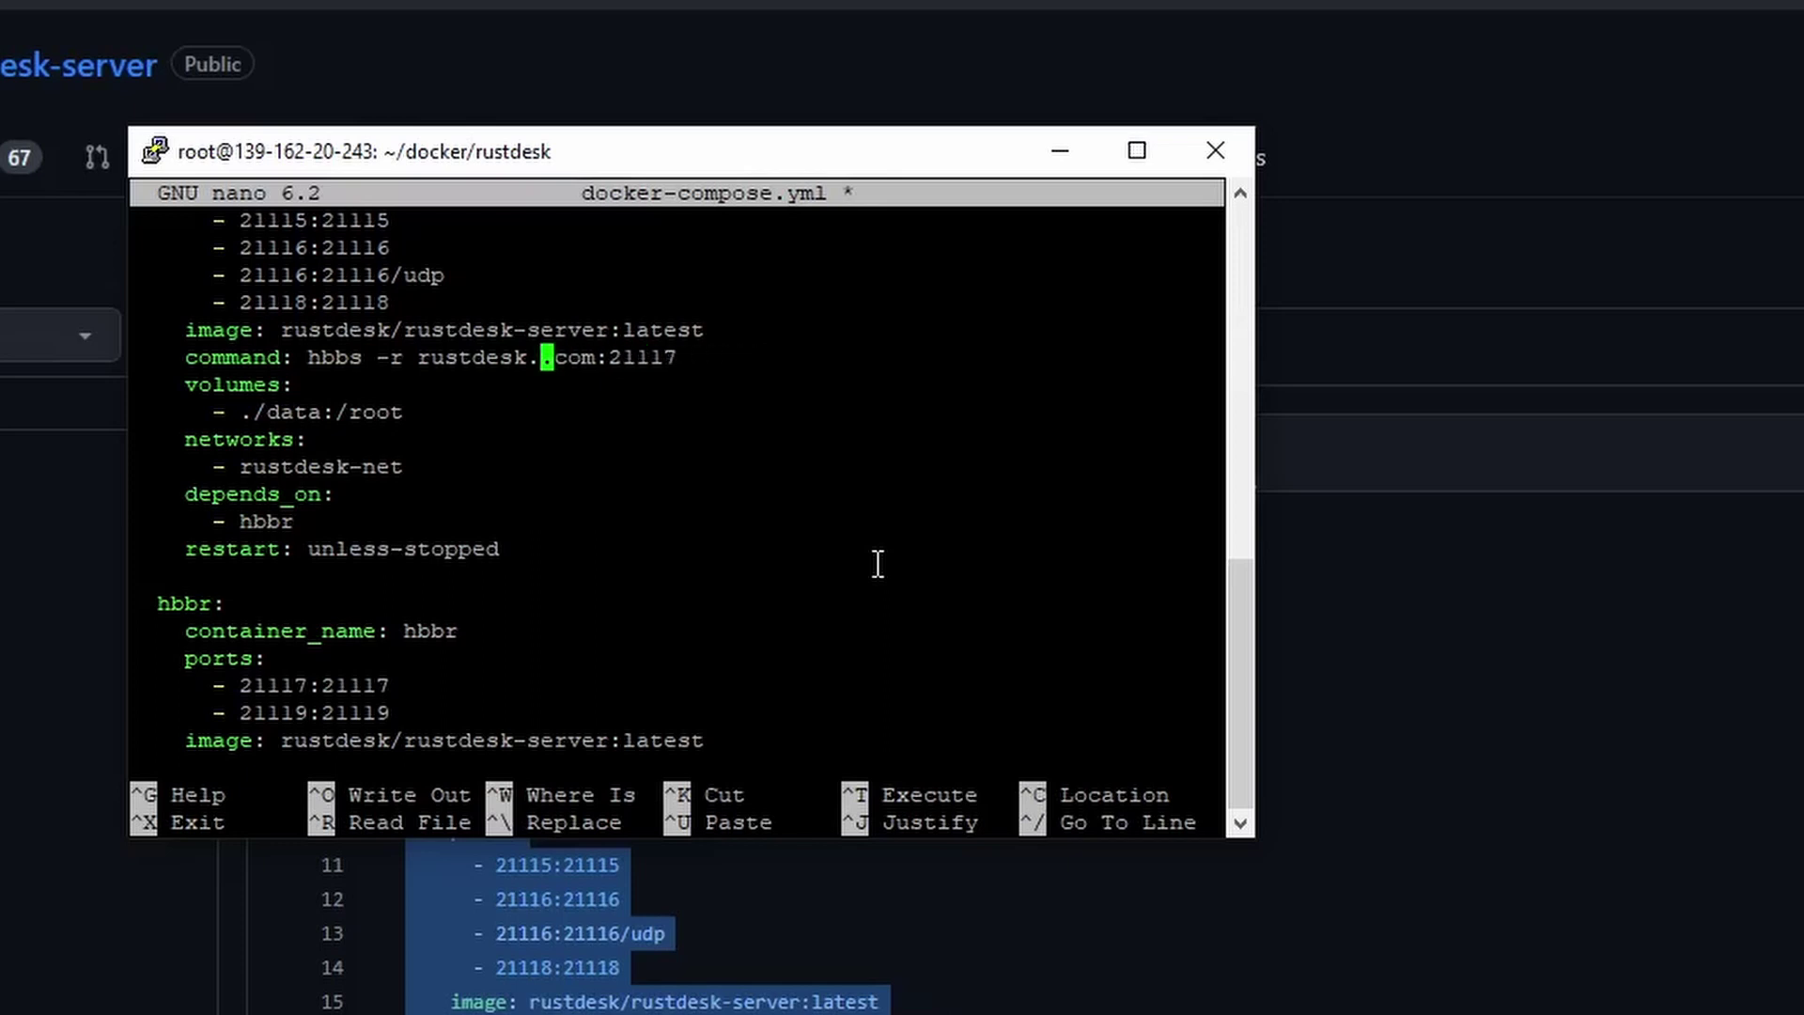
pyautogui.write('desk')
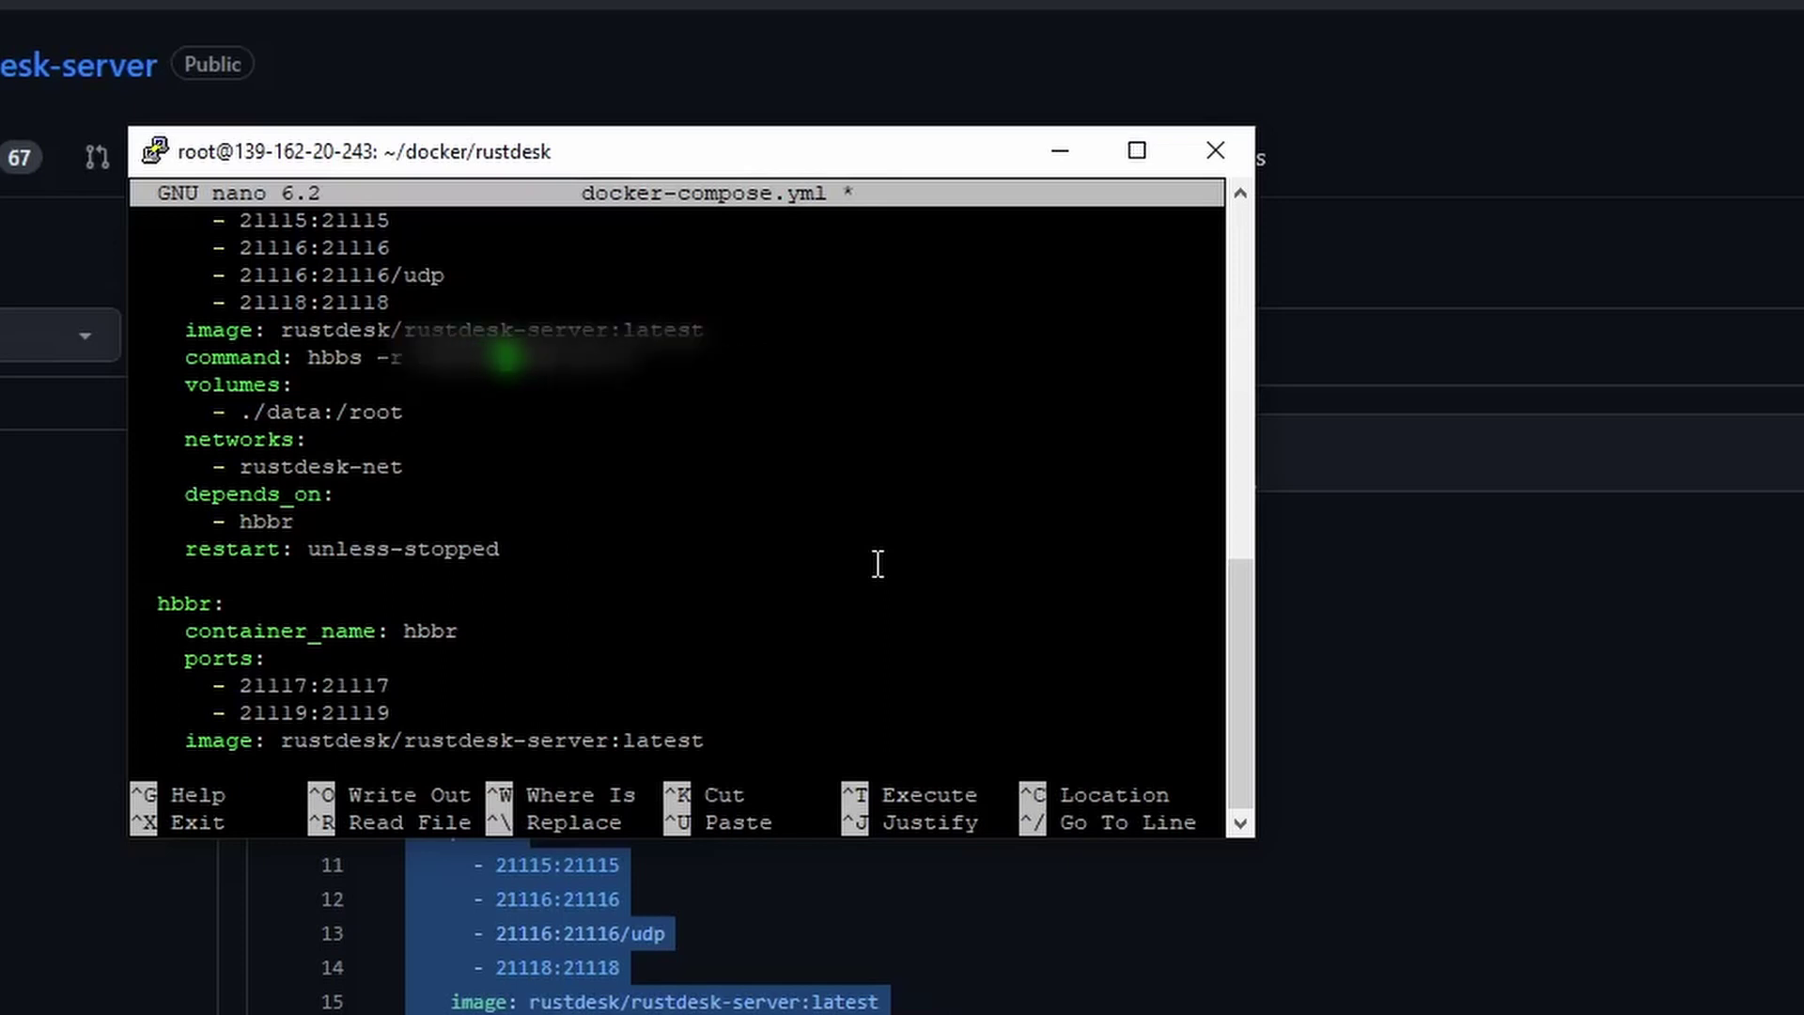
# Save docker-compose.yml and exit nano.
pyautogui.hotkey('ctrl', 'x')
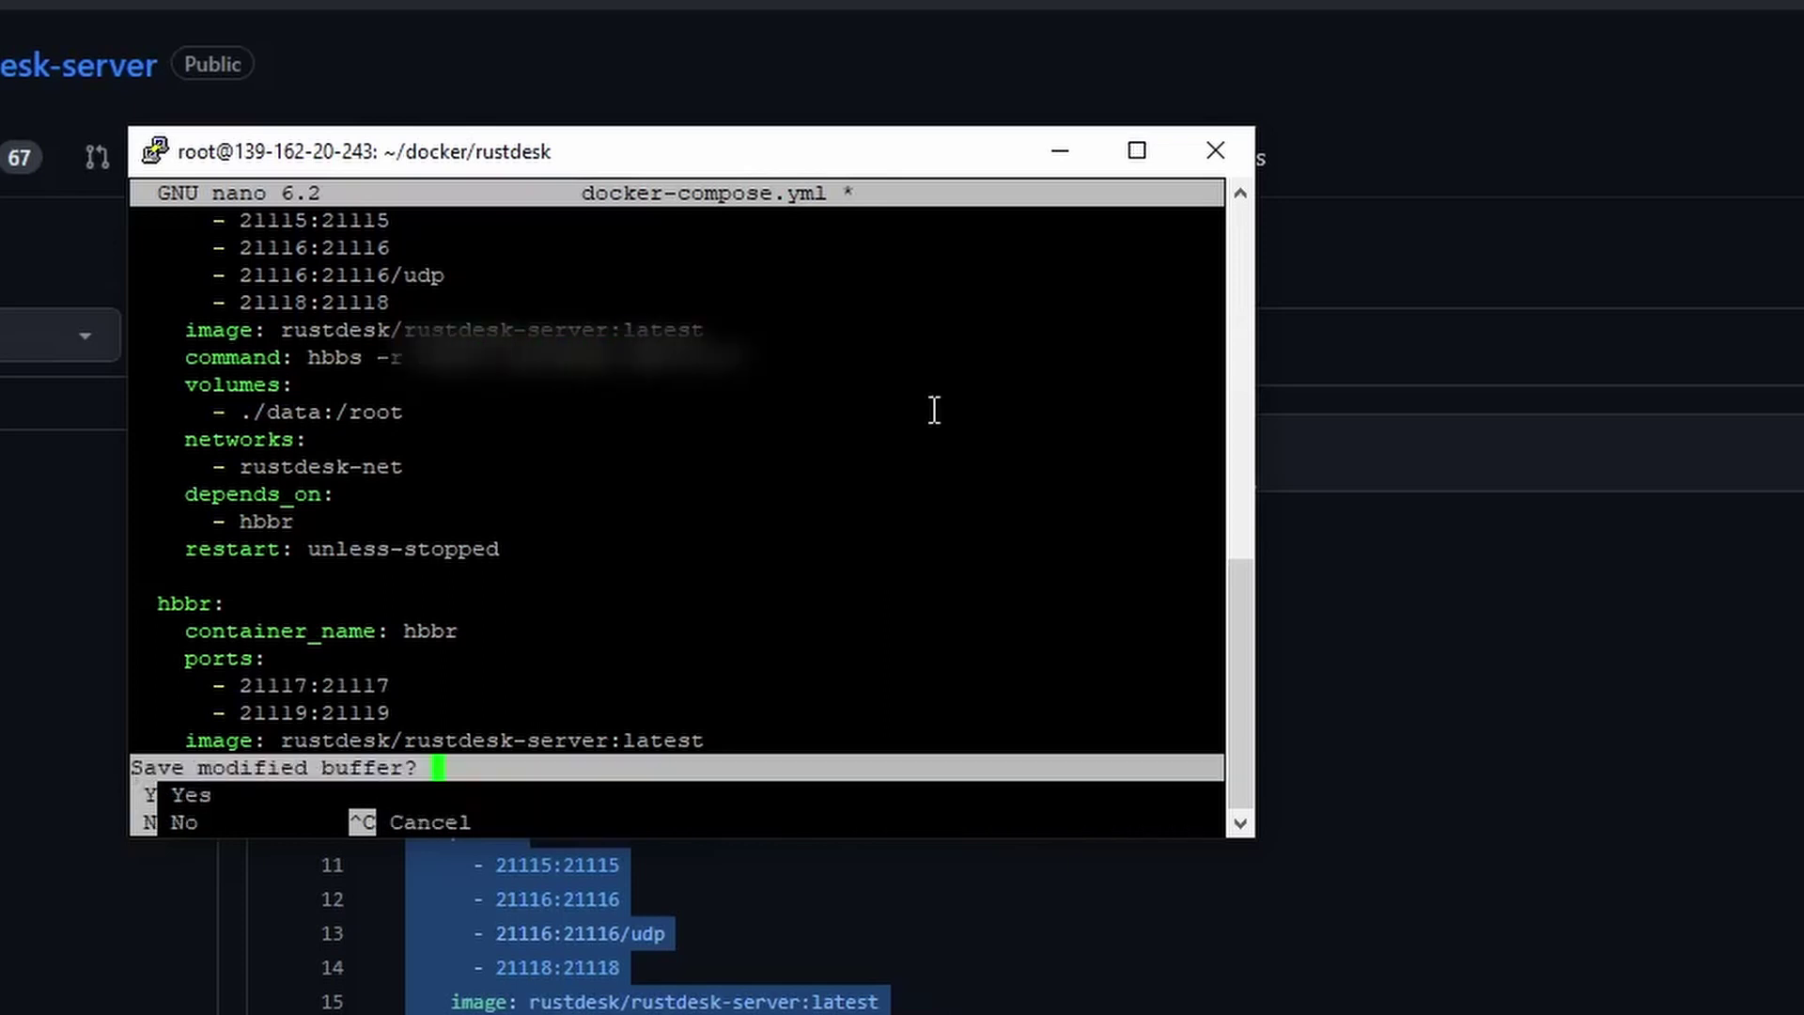
pyautogui.press('y')
pyautogui.press('Return')
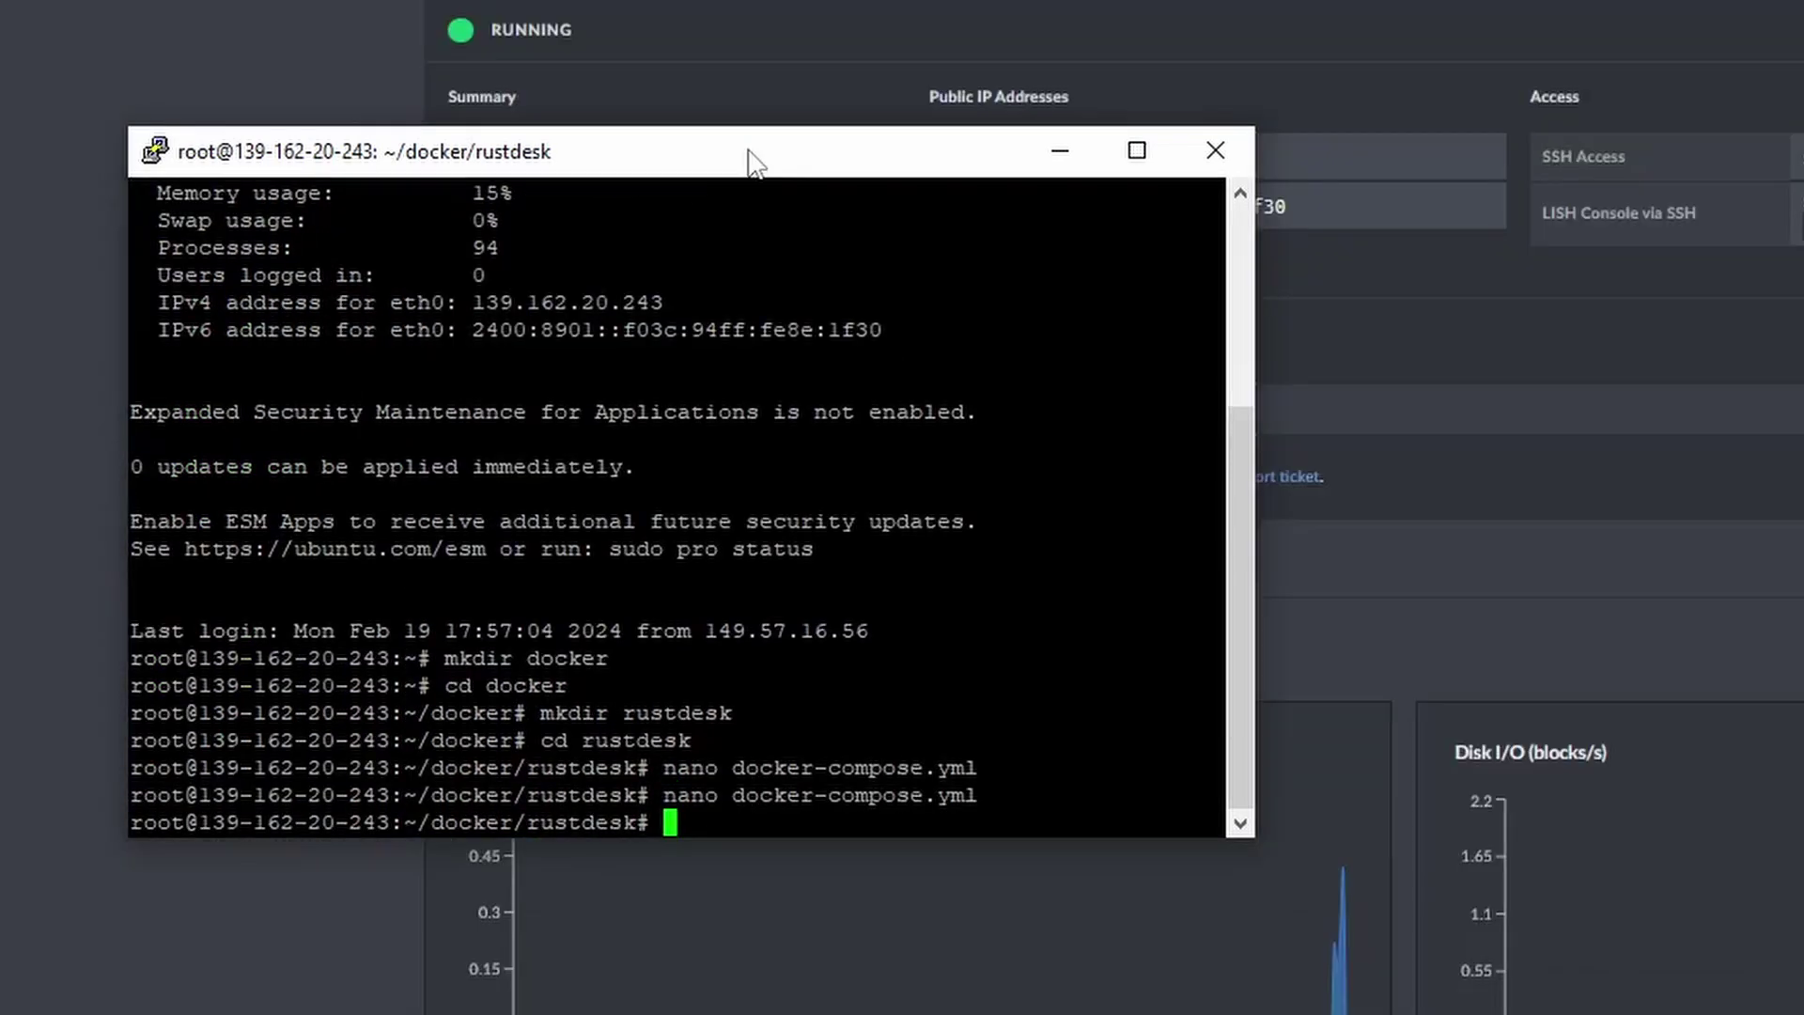
# Run docker-compose up -d, which fails because docker-compose is not installed.
pyautogui.write('docker-com')
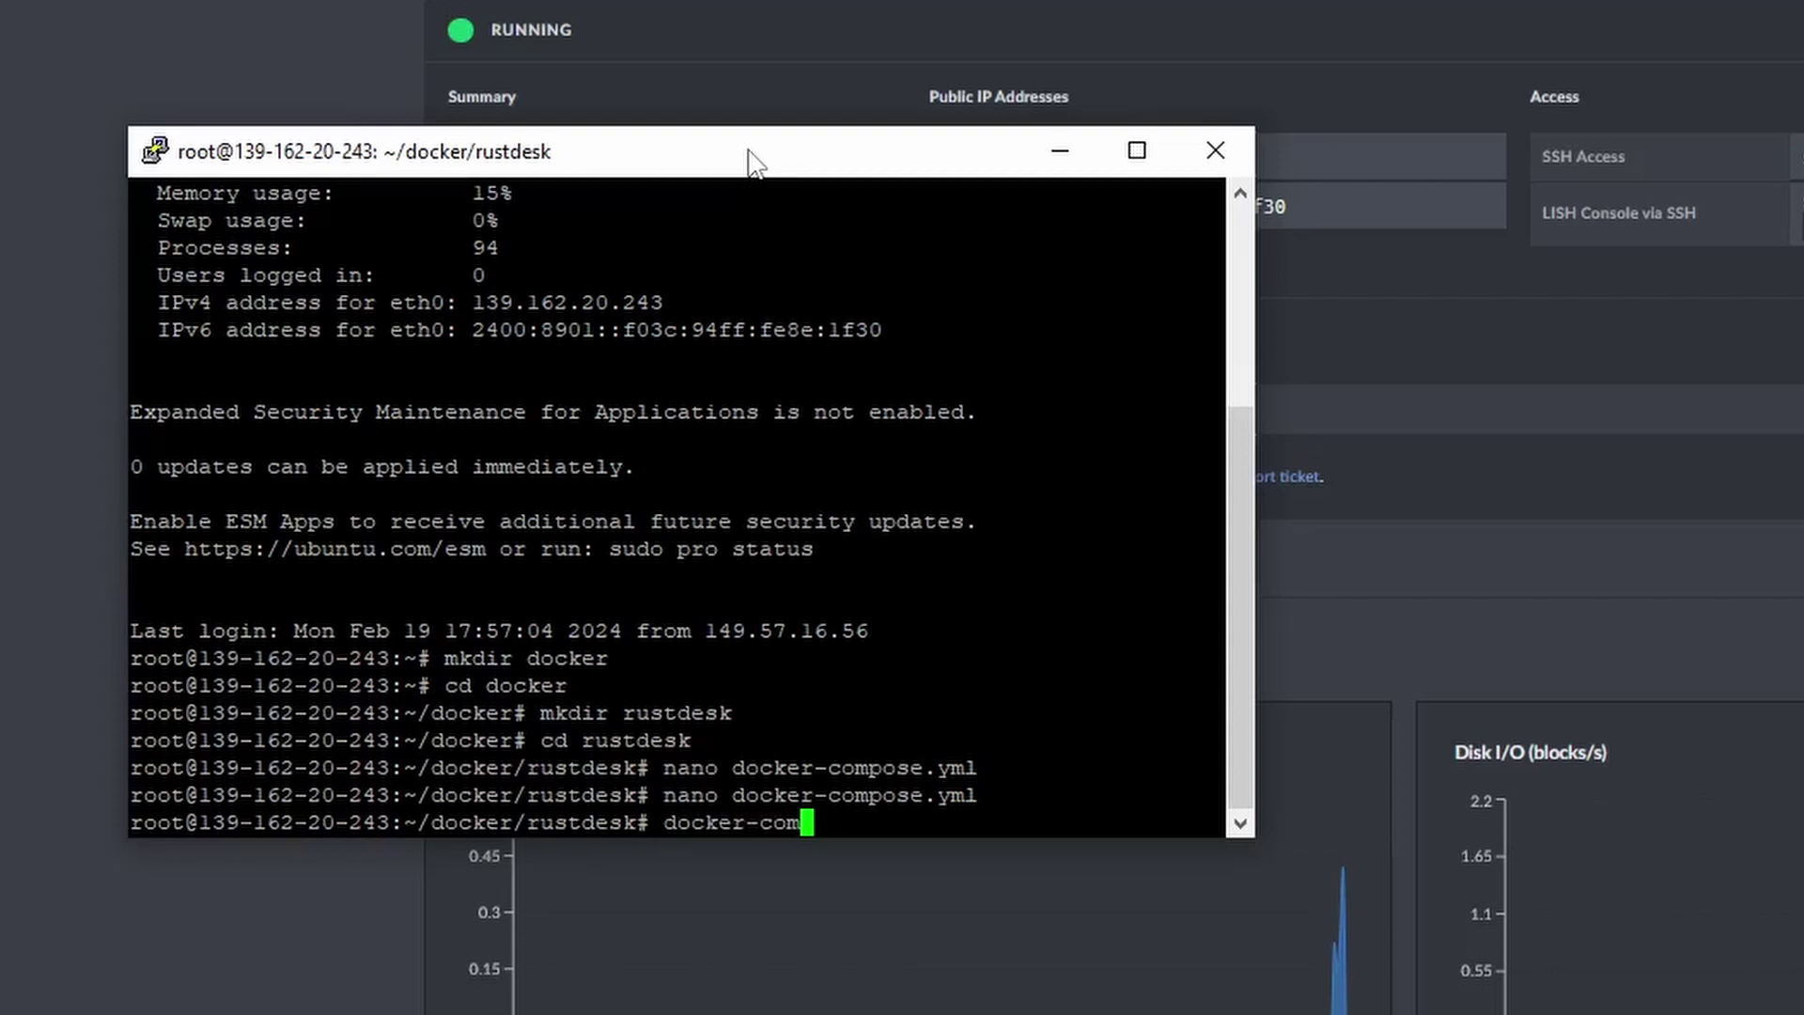
pyautogui.write('pose up')
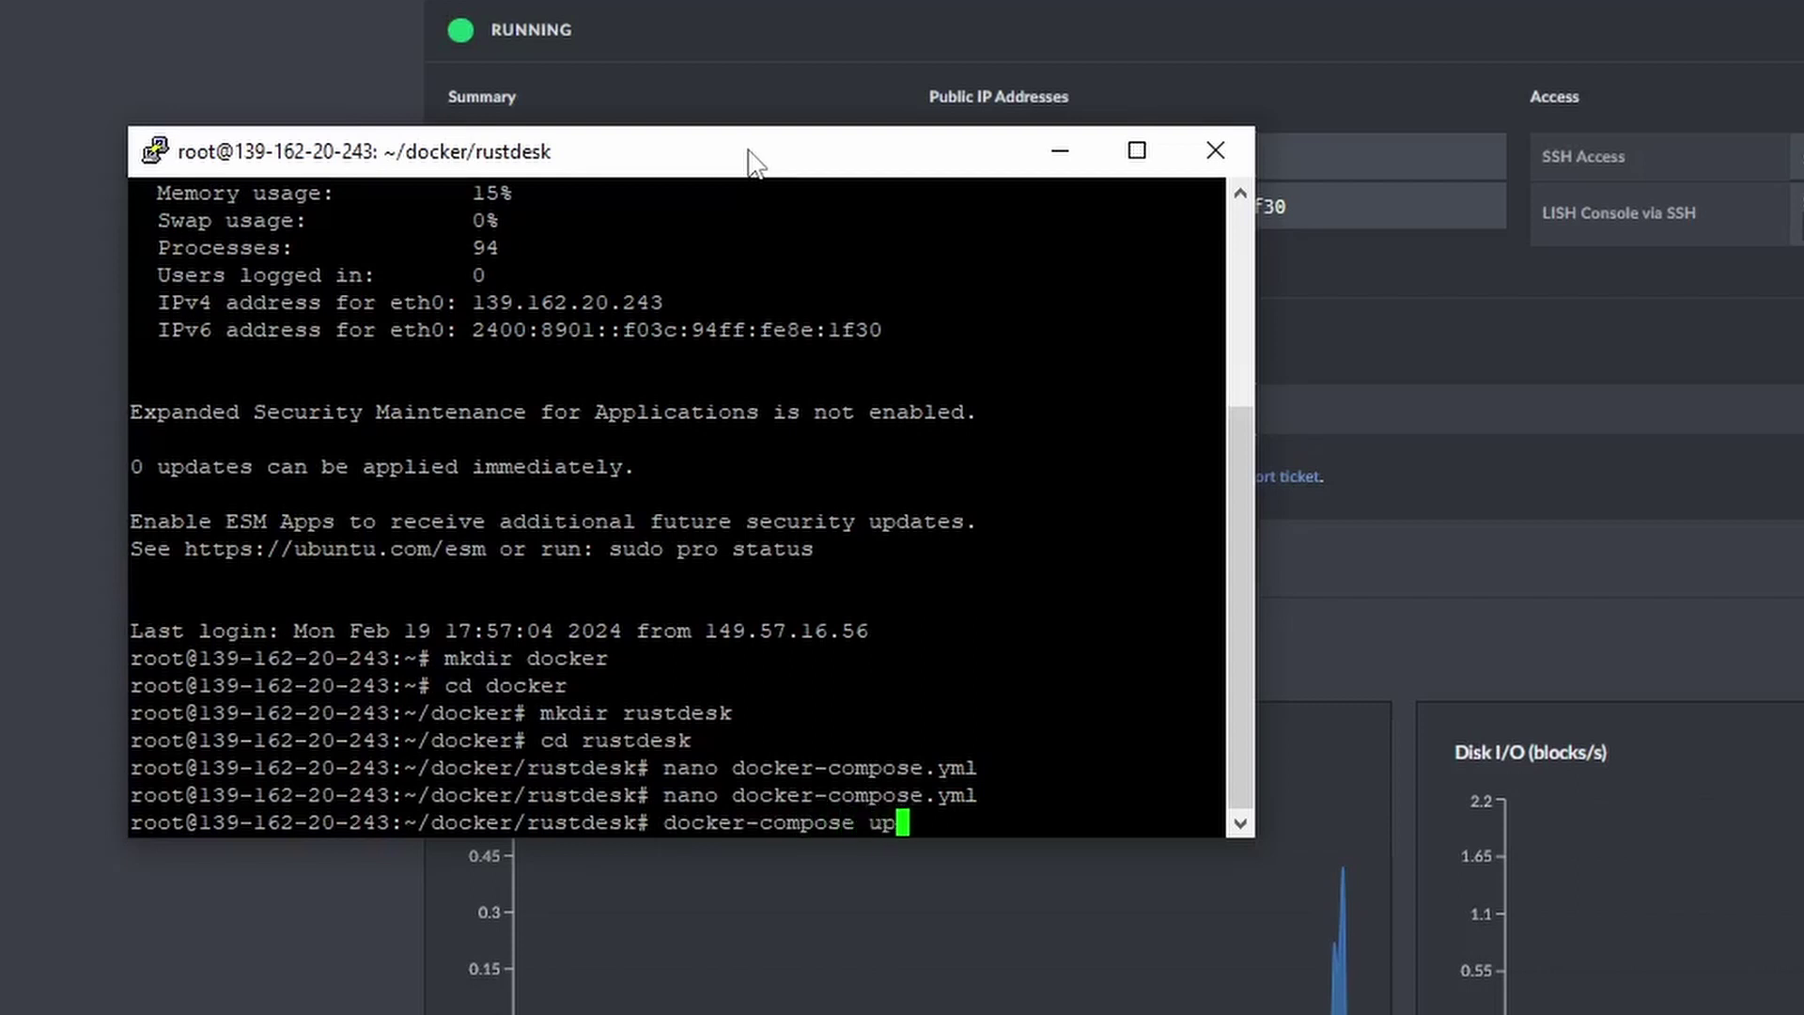
pyautogui.write(' -d')
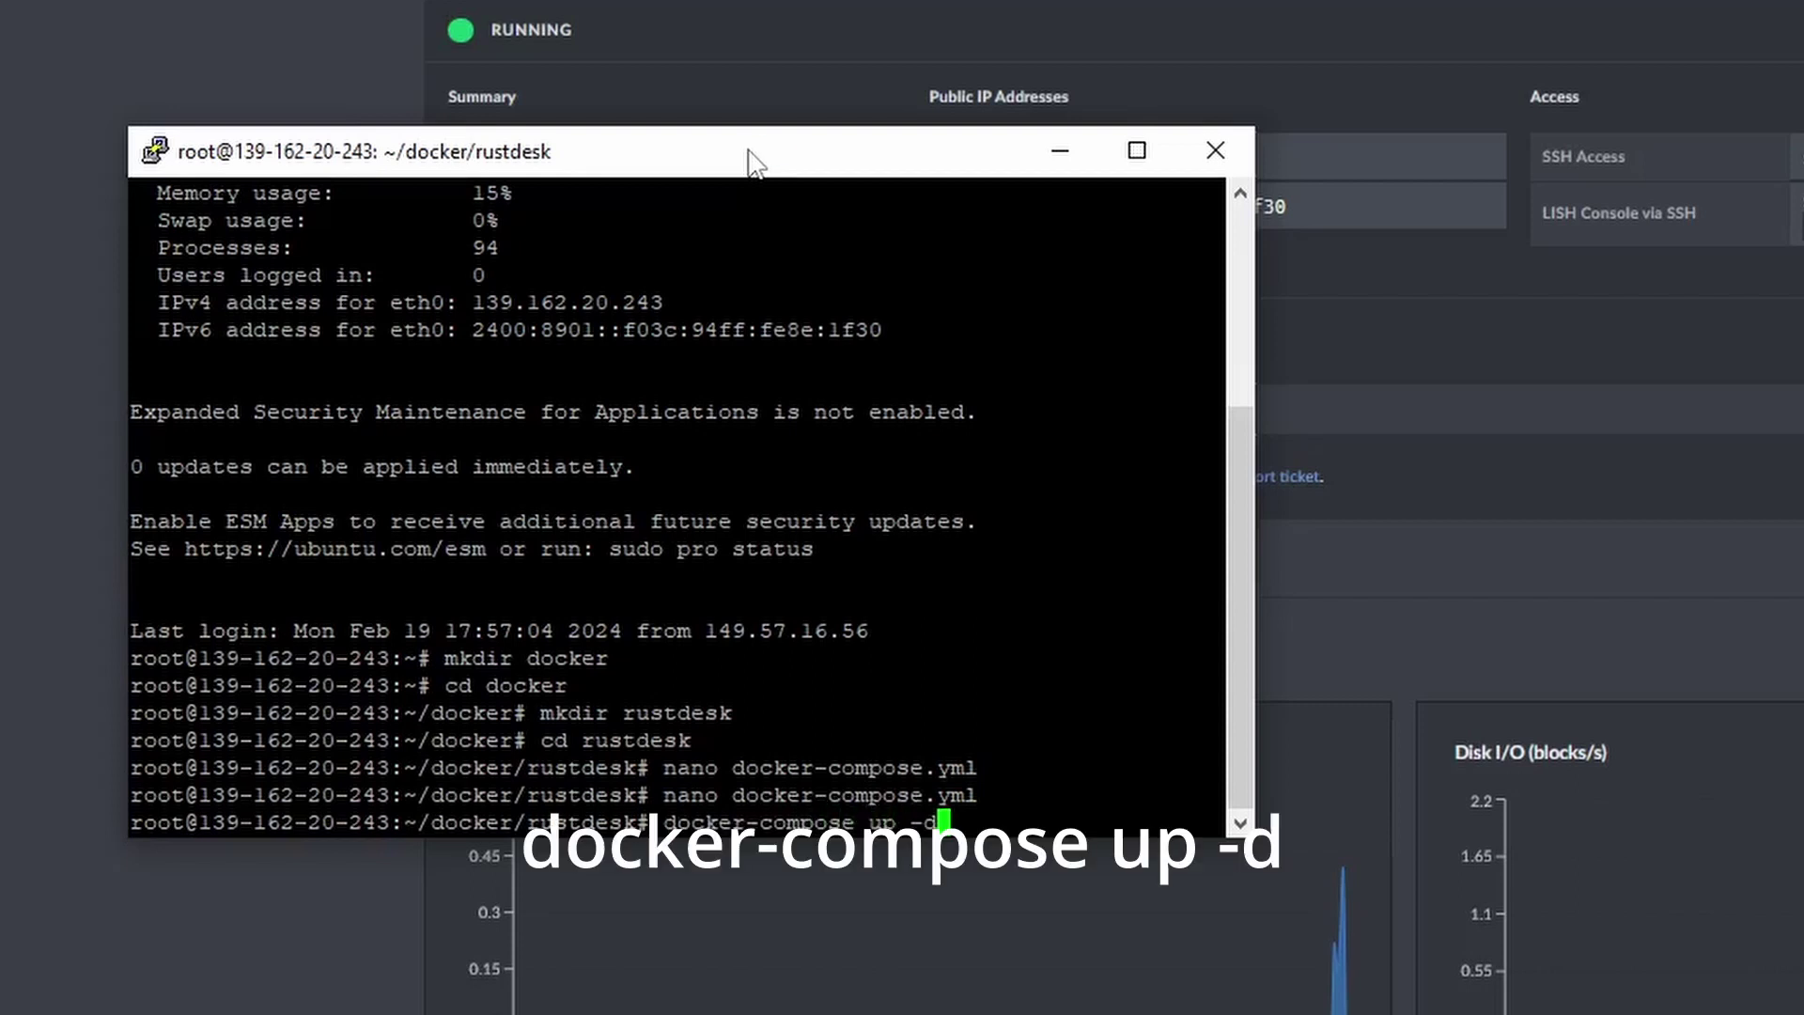
pyautogui.press('Return')
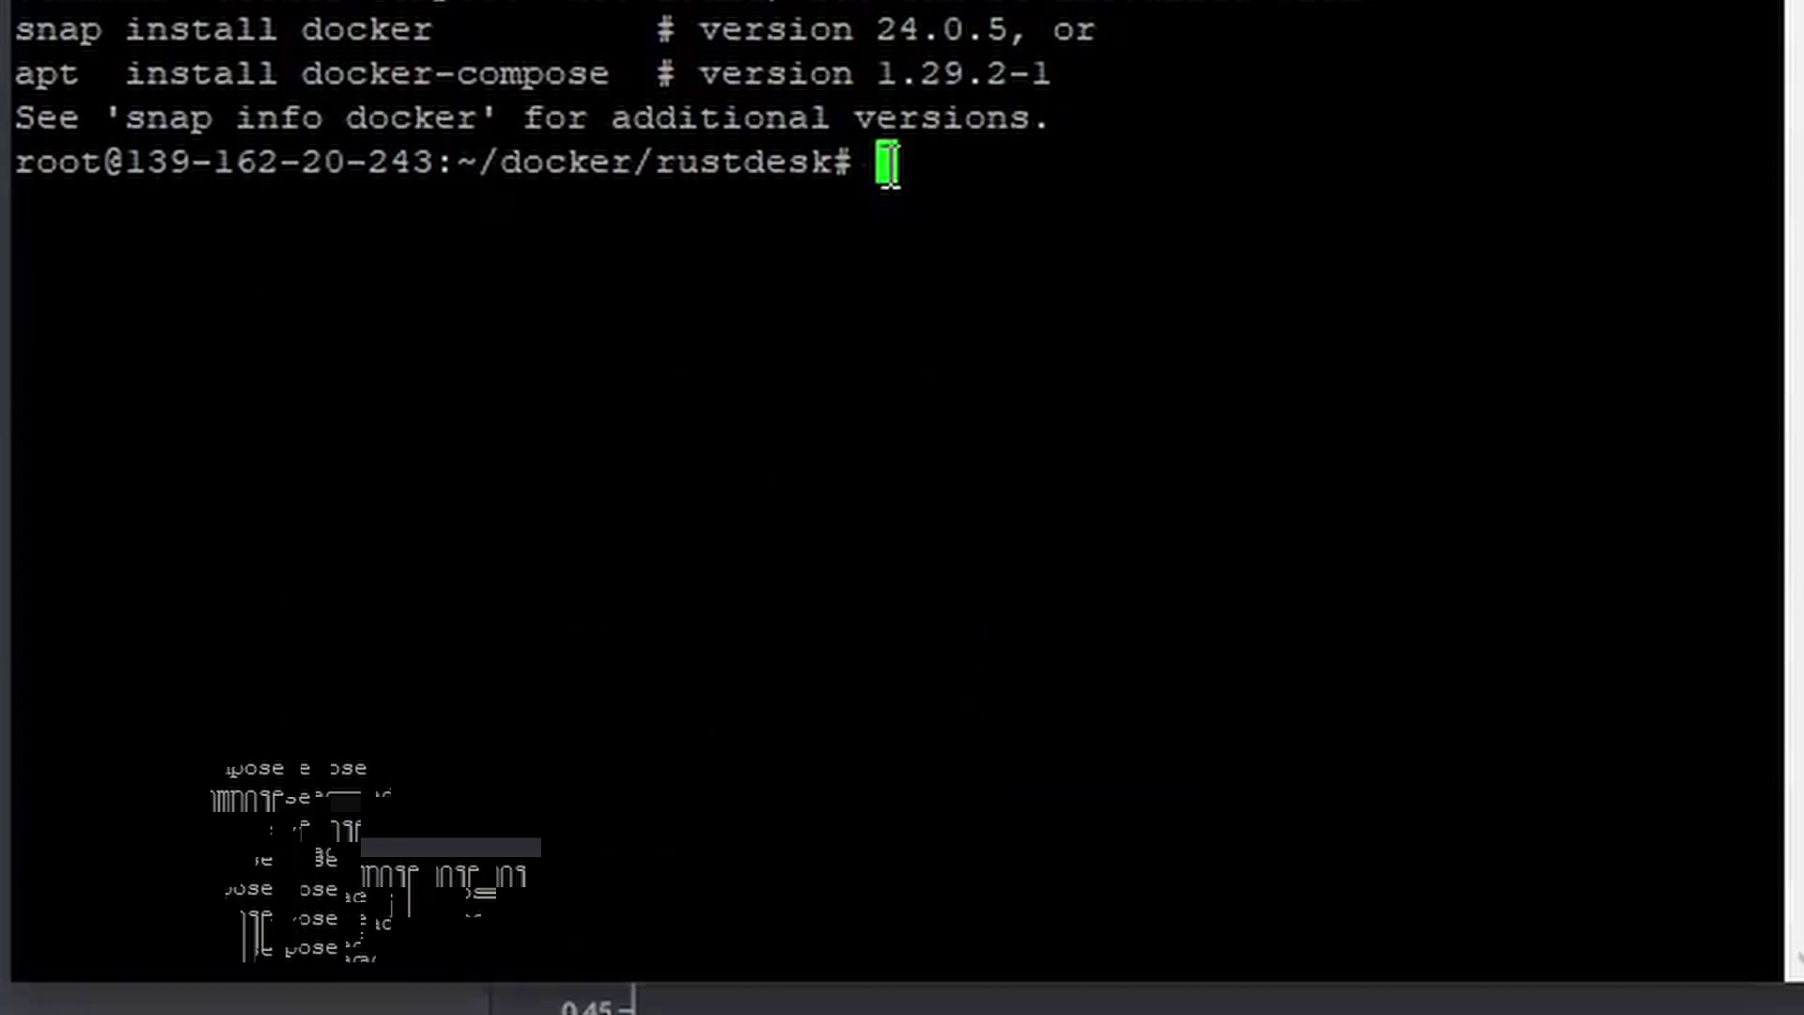
# Download docker-compose 1.29.2 to /usr/local/bin, make it executable, and check its version.
pyautogui.rightClick(801, 456)
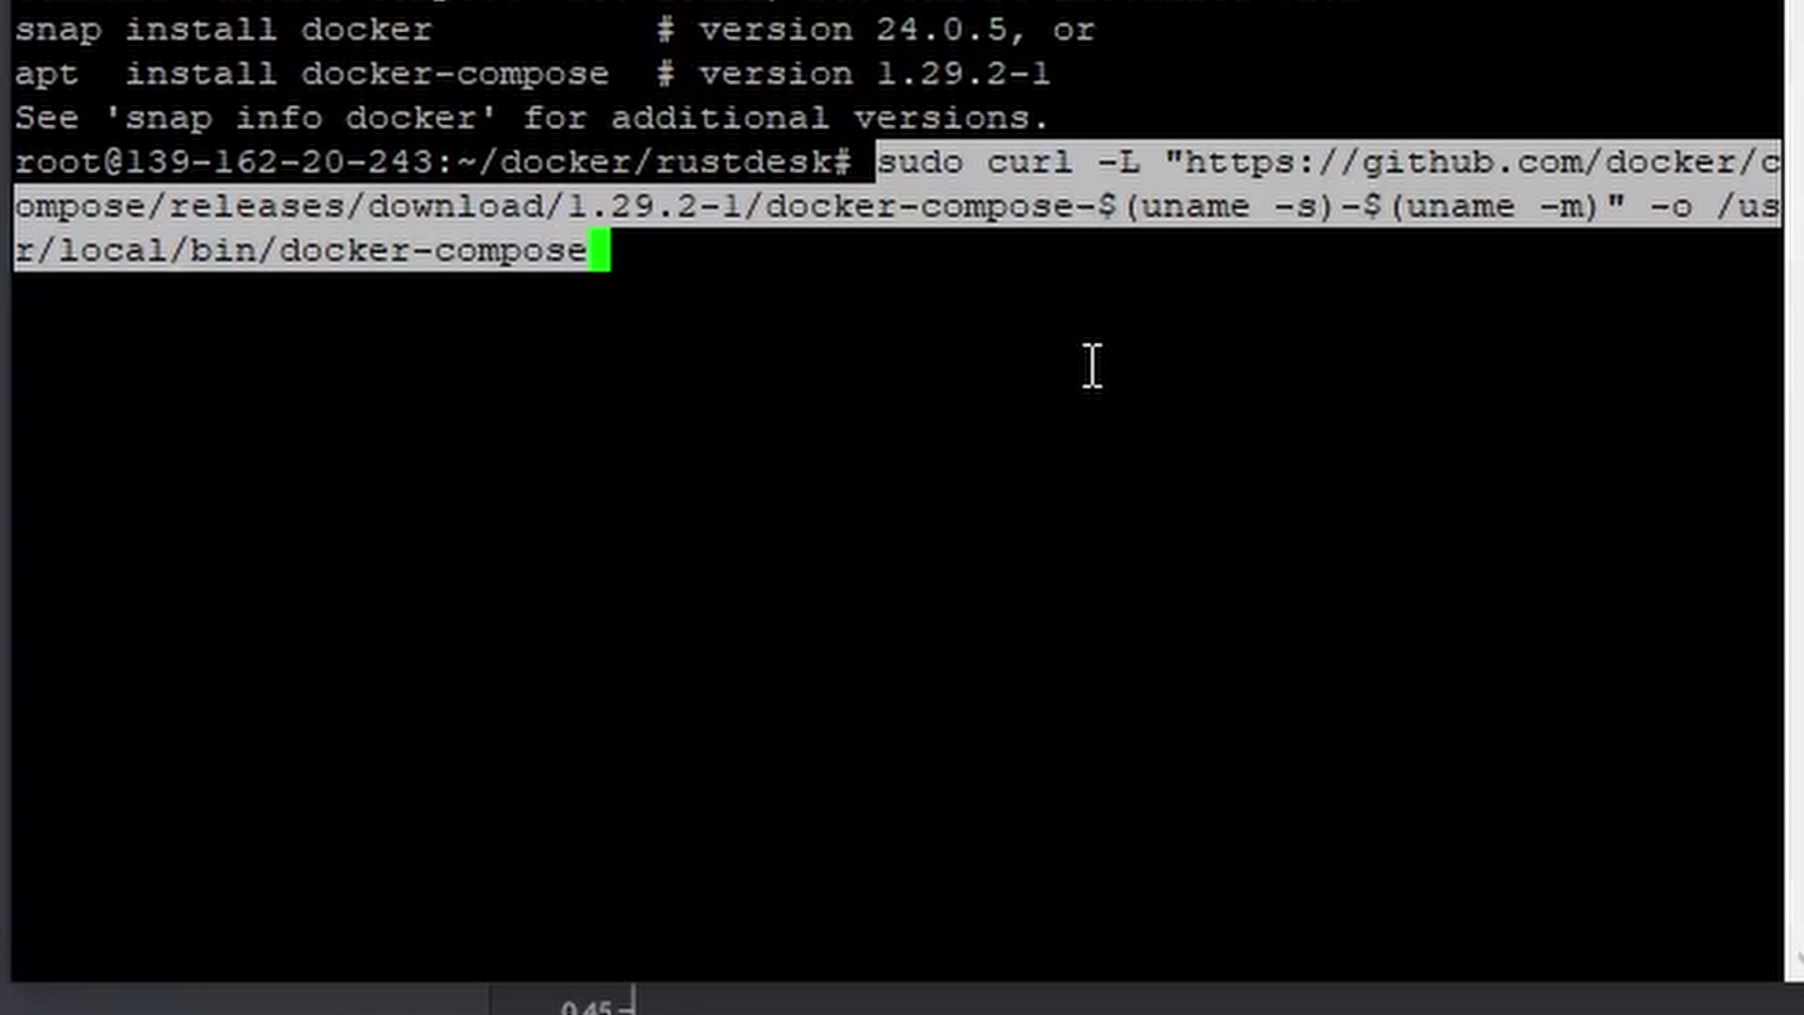
pyautogui.press('Return')
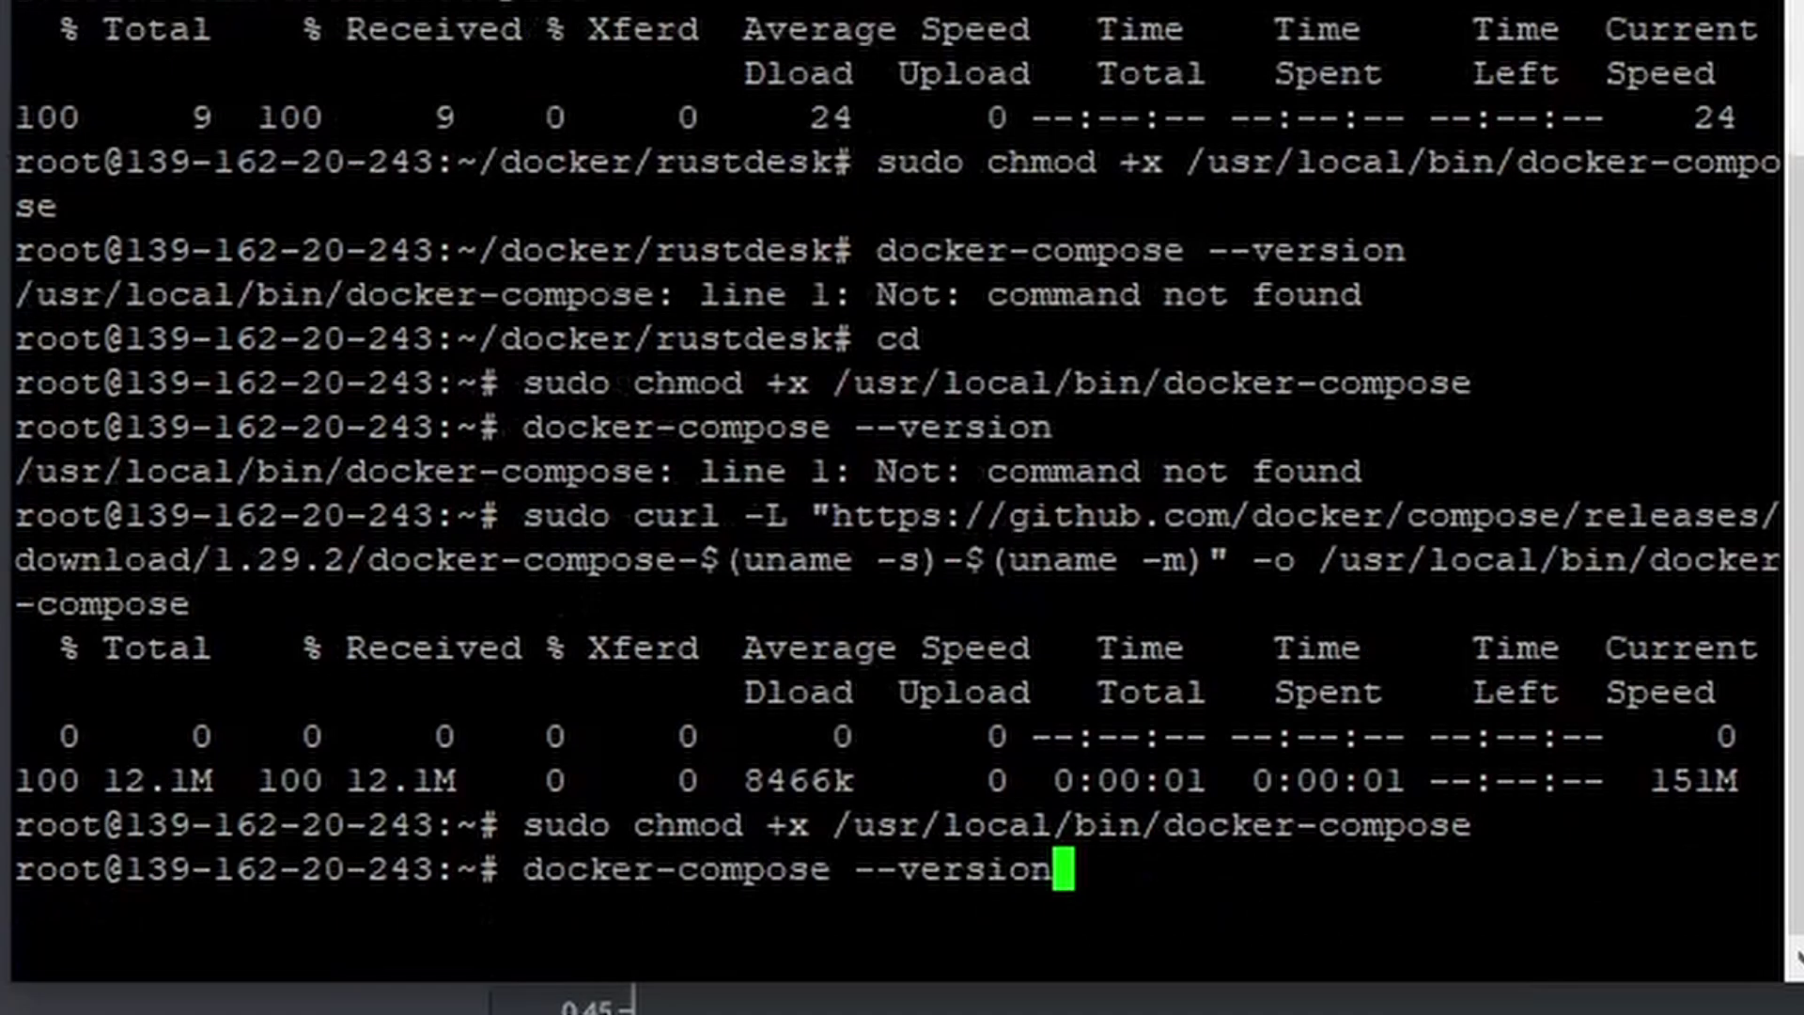
pyautogui.press('Return')
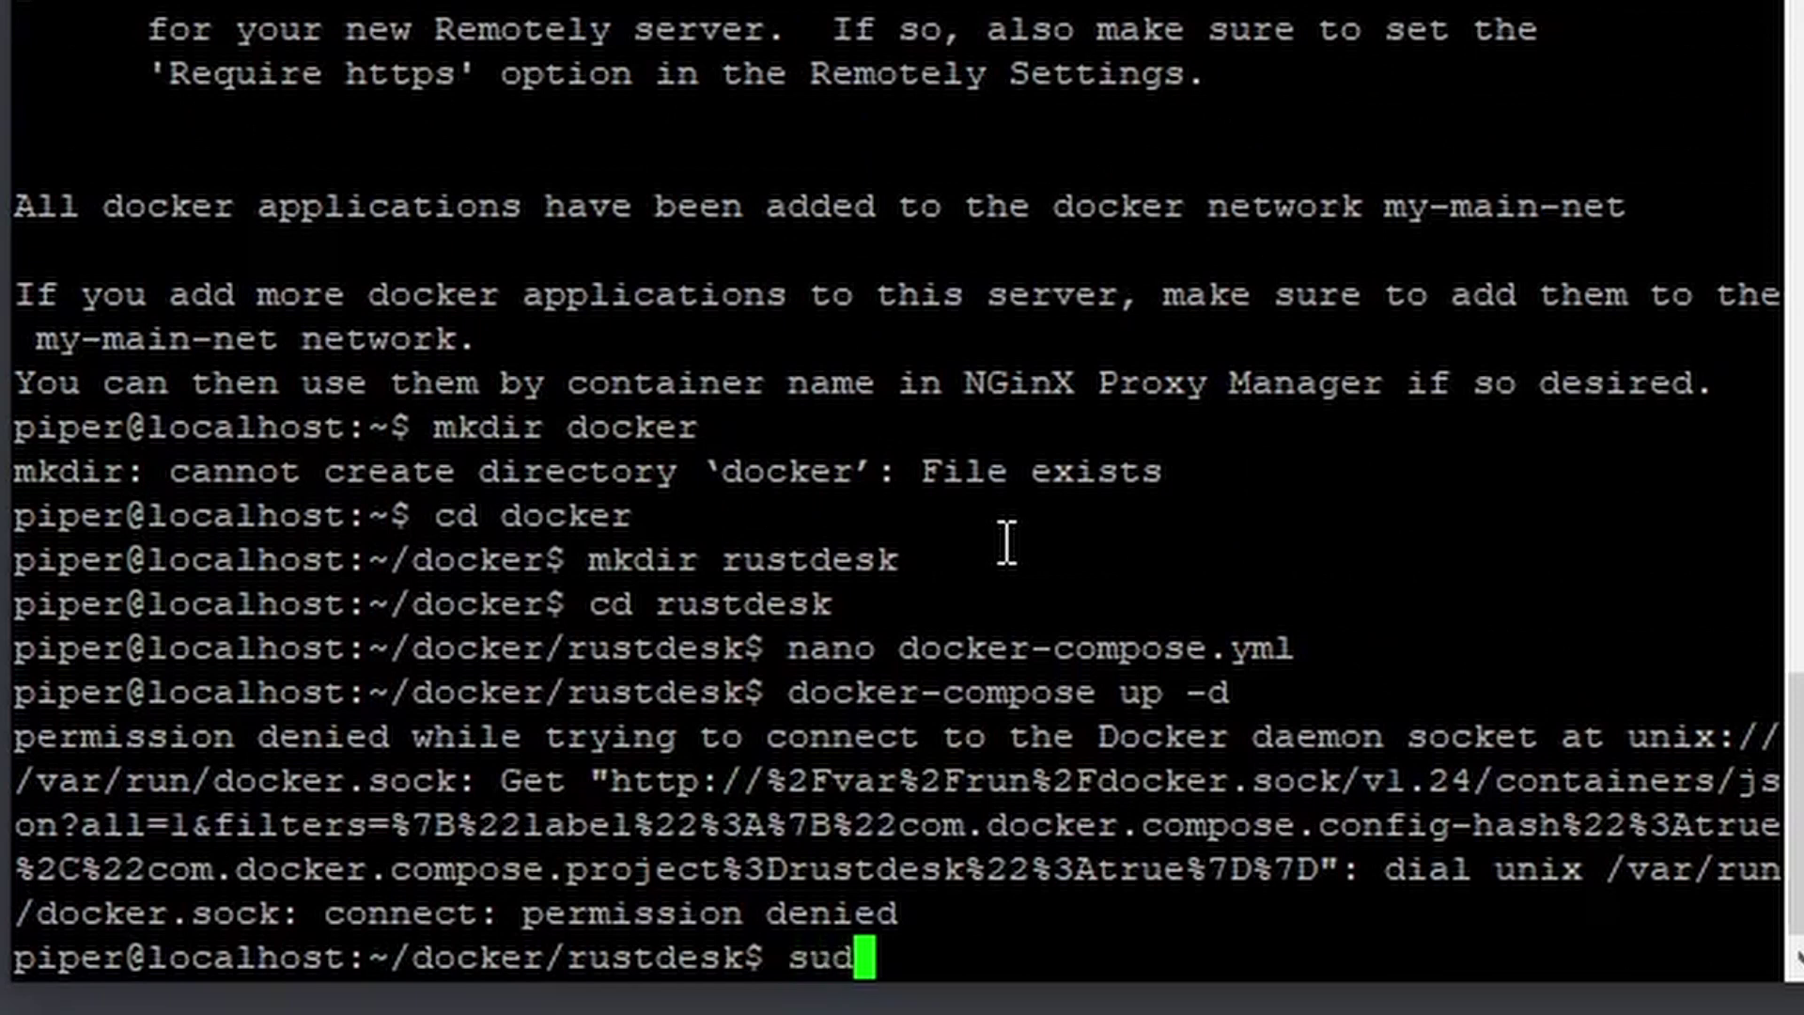
# Rerun docker-compose up -d with sudo so the hbbs and hbbr containers start.
pyautogui.write('o')
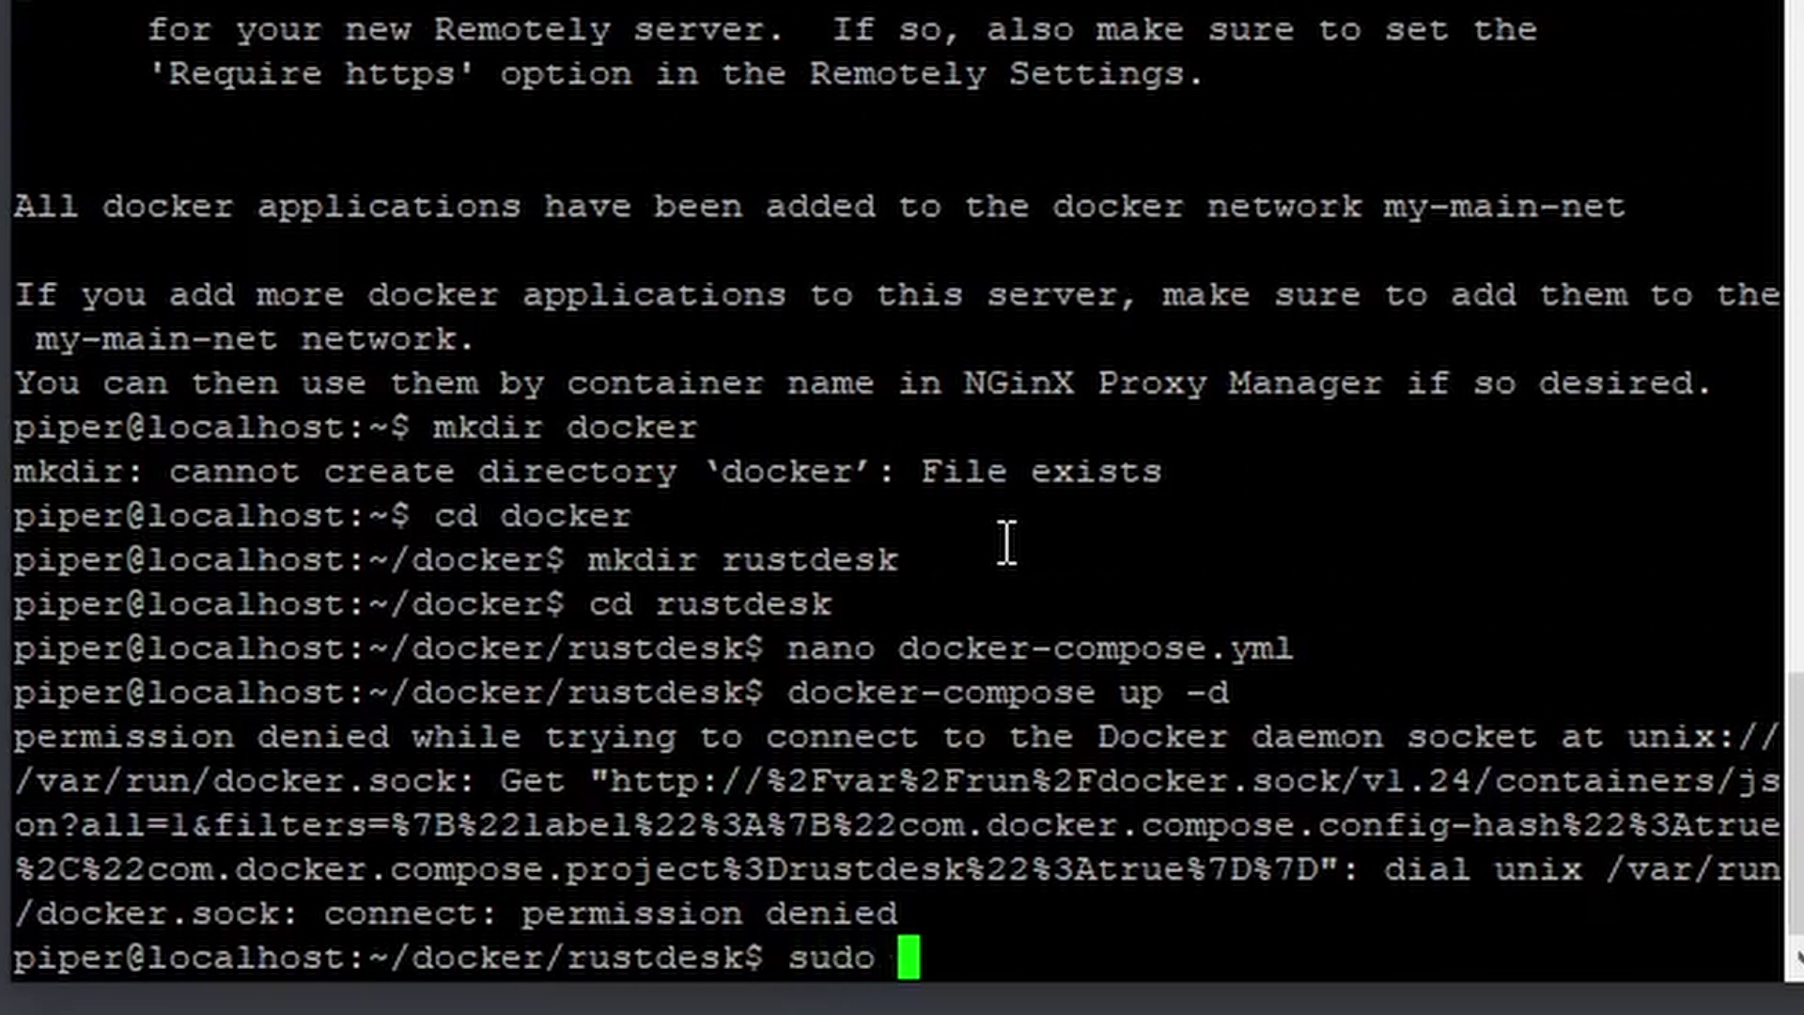
pyautogui.press('Up')
pyautogui.press('Left')
pyautogui.press('Left')
pyautogui.press('Left')
pyautogui.press('Left')
pyautogui.press('Left')
pyautogui.press('Left')
pyautogui.press('Left')
pyautogui.press('Left')
pyautogui.press('Left')
pyautogui.press('Left')
pyautogui.press('Left')
pyautogui.press('Left')
pyautogui.press('Left')
pyautogui.press('Left')
pyautogui.press('Left')
pyautogui.press('Left')
pyautogui.press('Left')
pyautogui.press('Left')
pyautogui.press('Left')
pyautogui.press('Left')
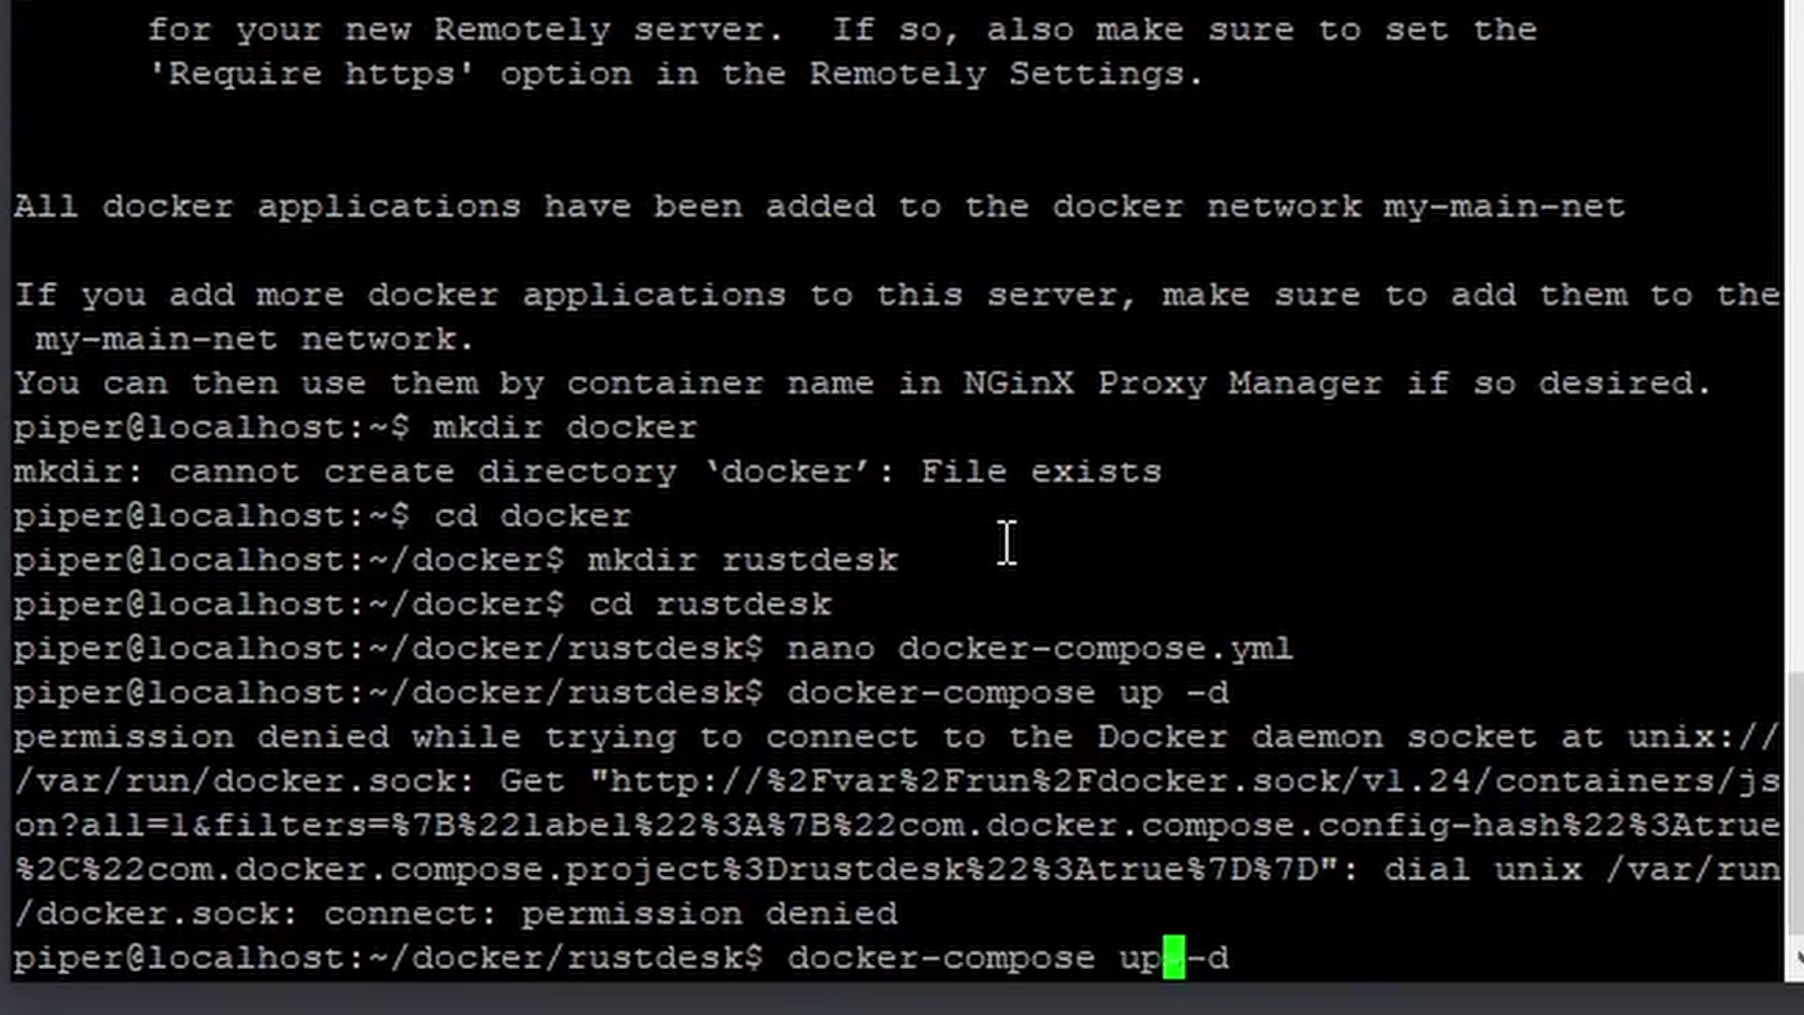
pyautogui.write('sudo')
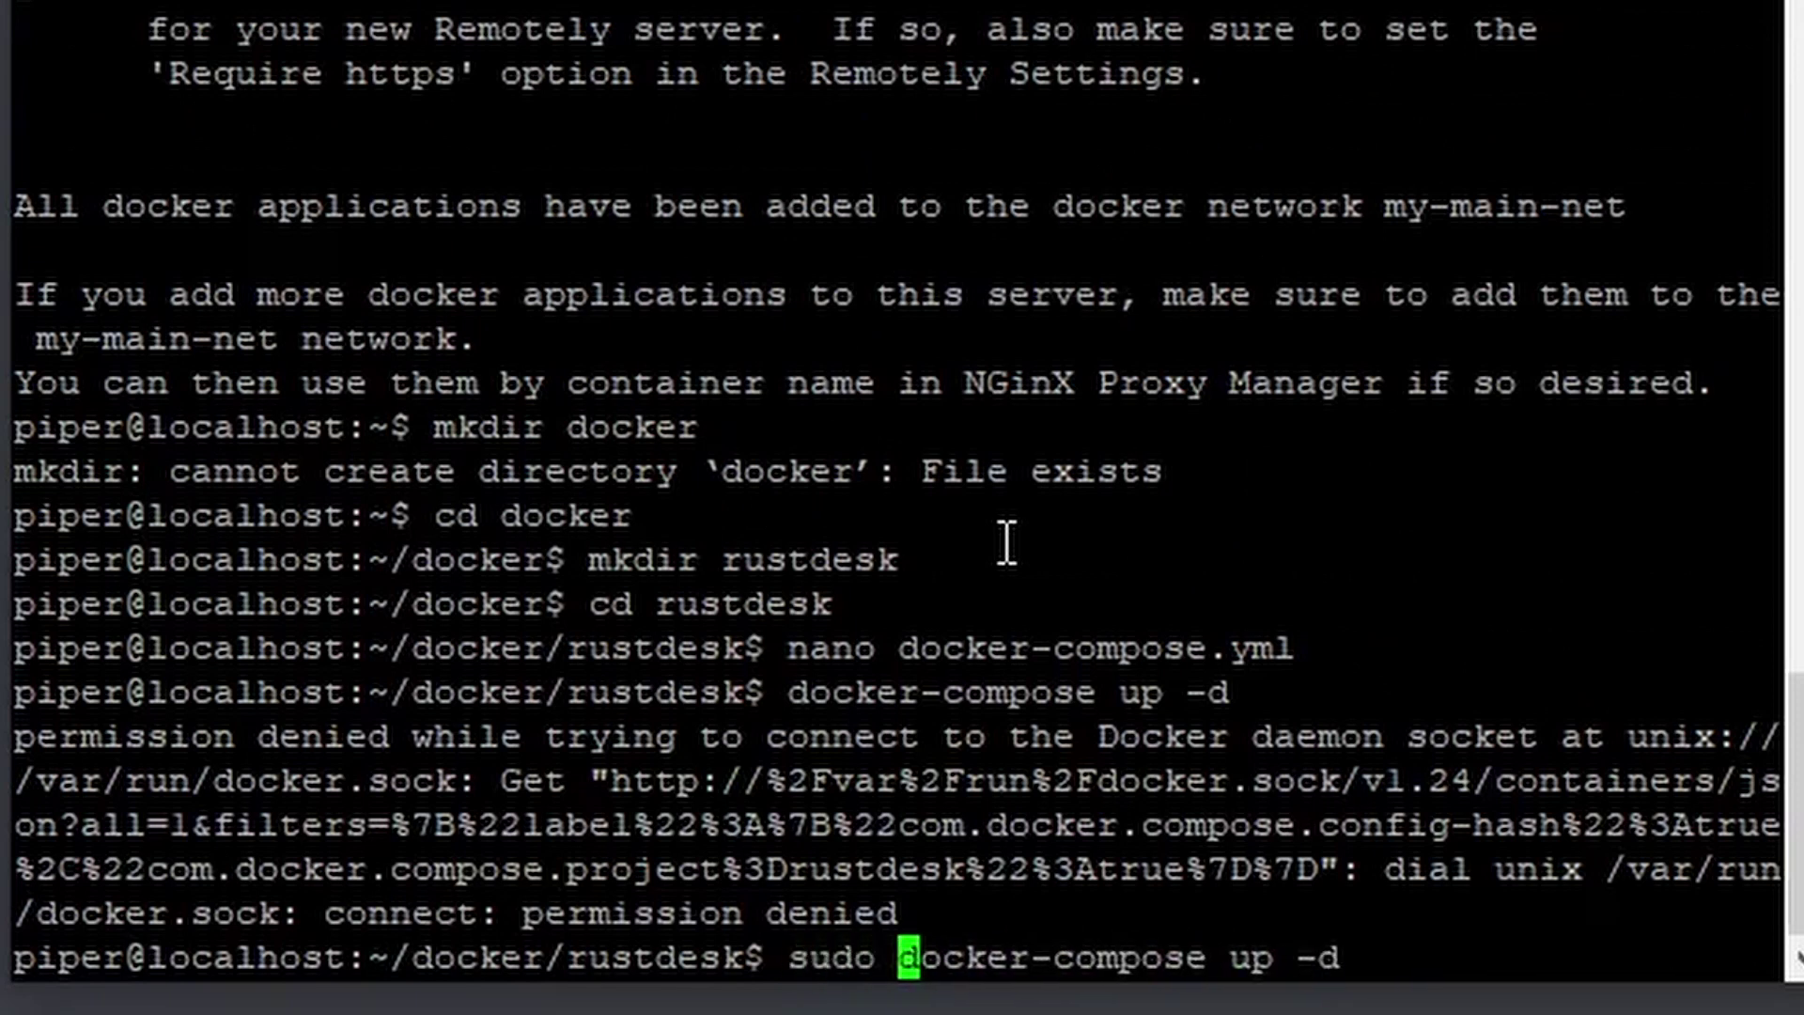
pyautogui.press('Return')
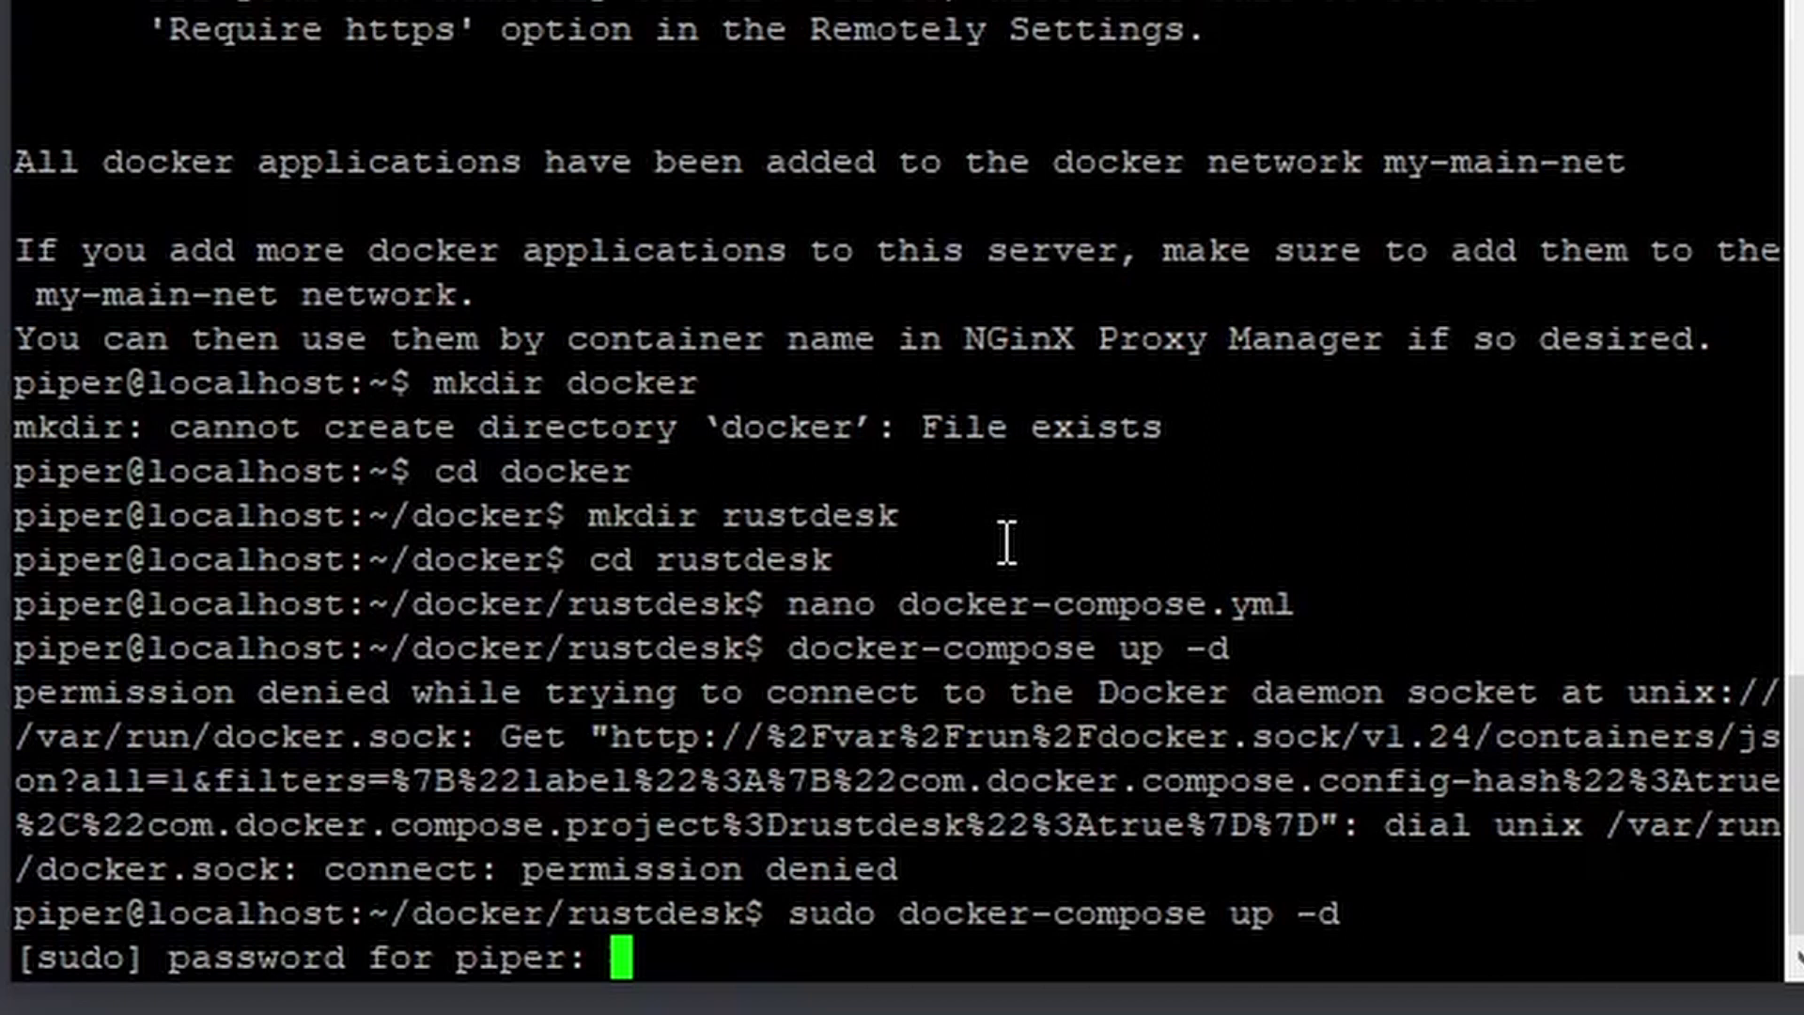
pyautogui.press('Return')
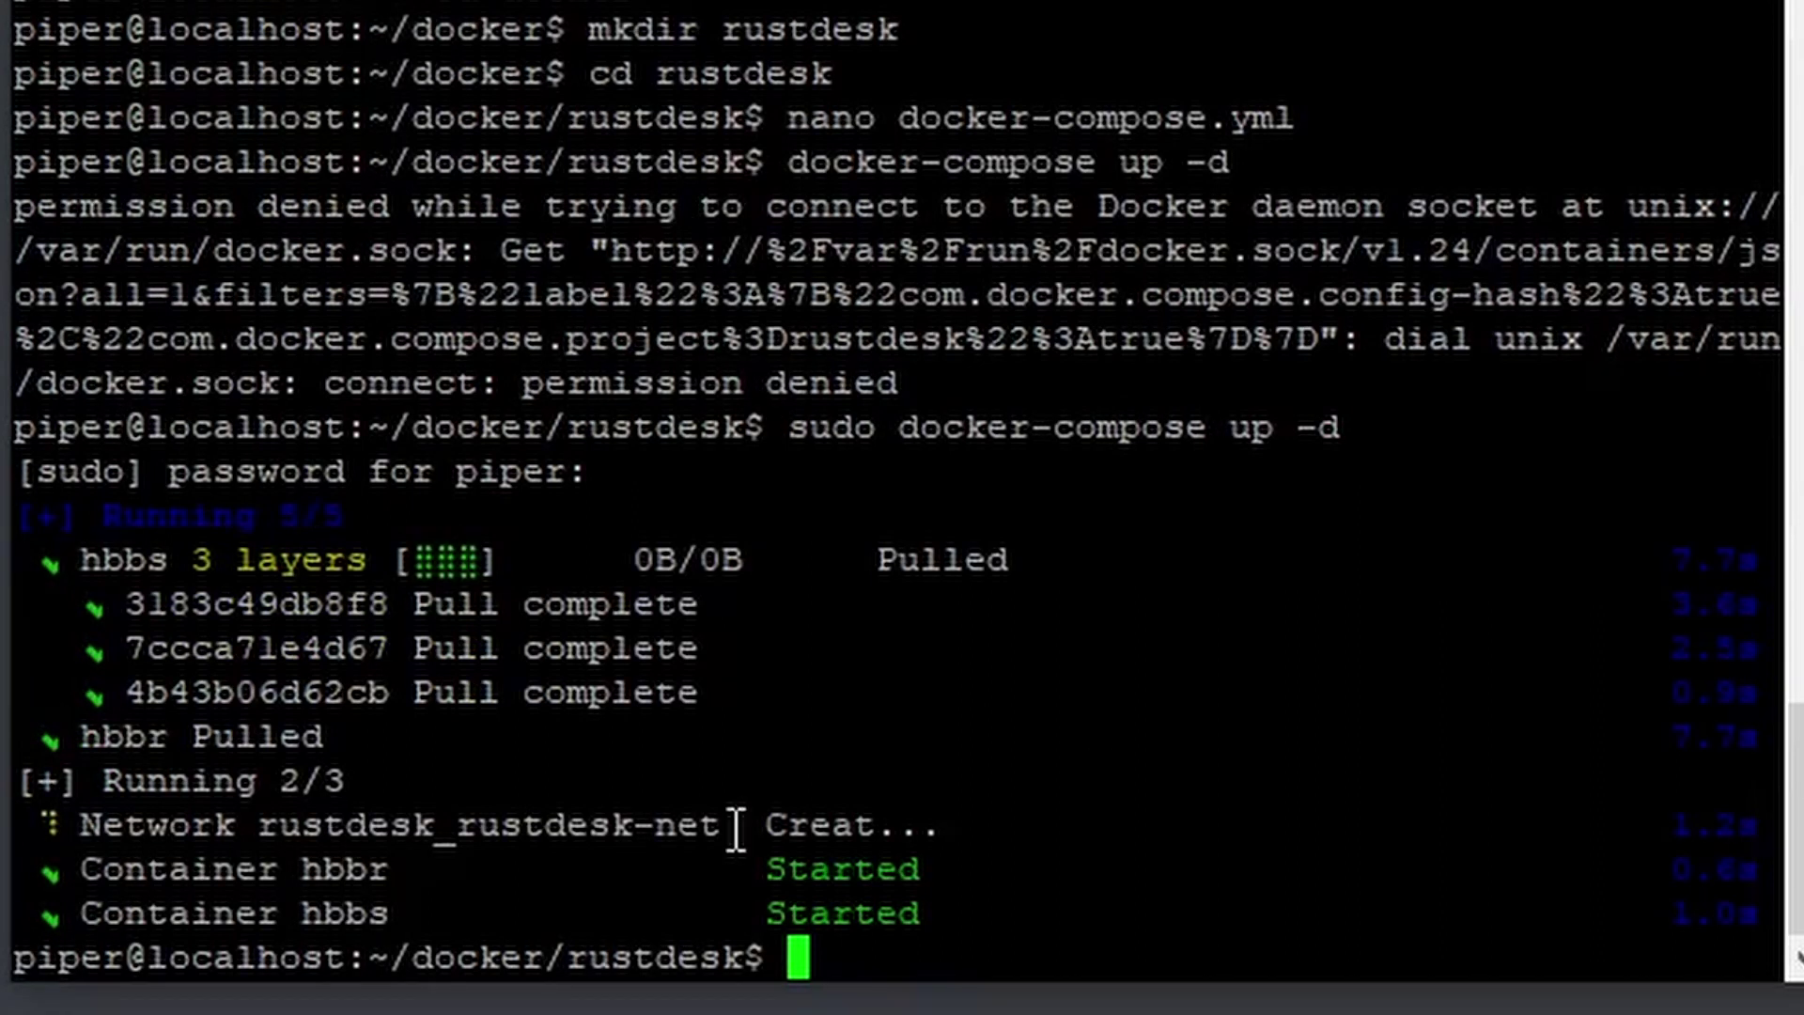
pyautogui.hotkey('alt', 'Tab')
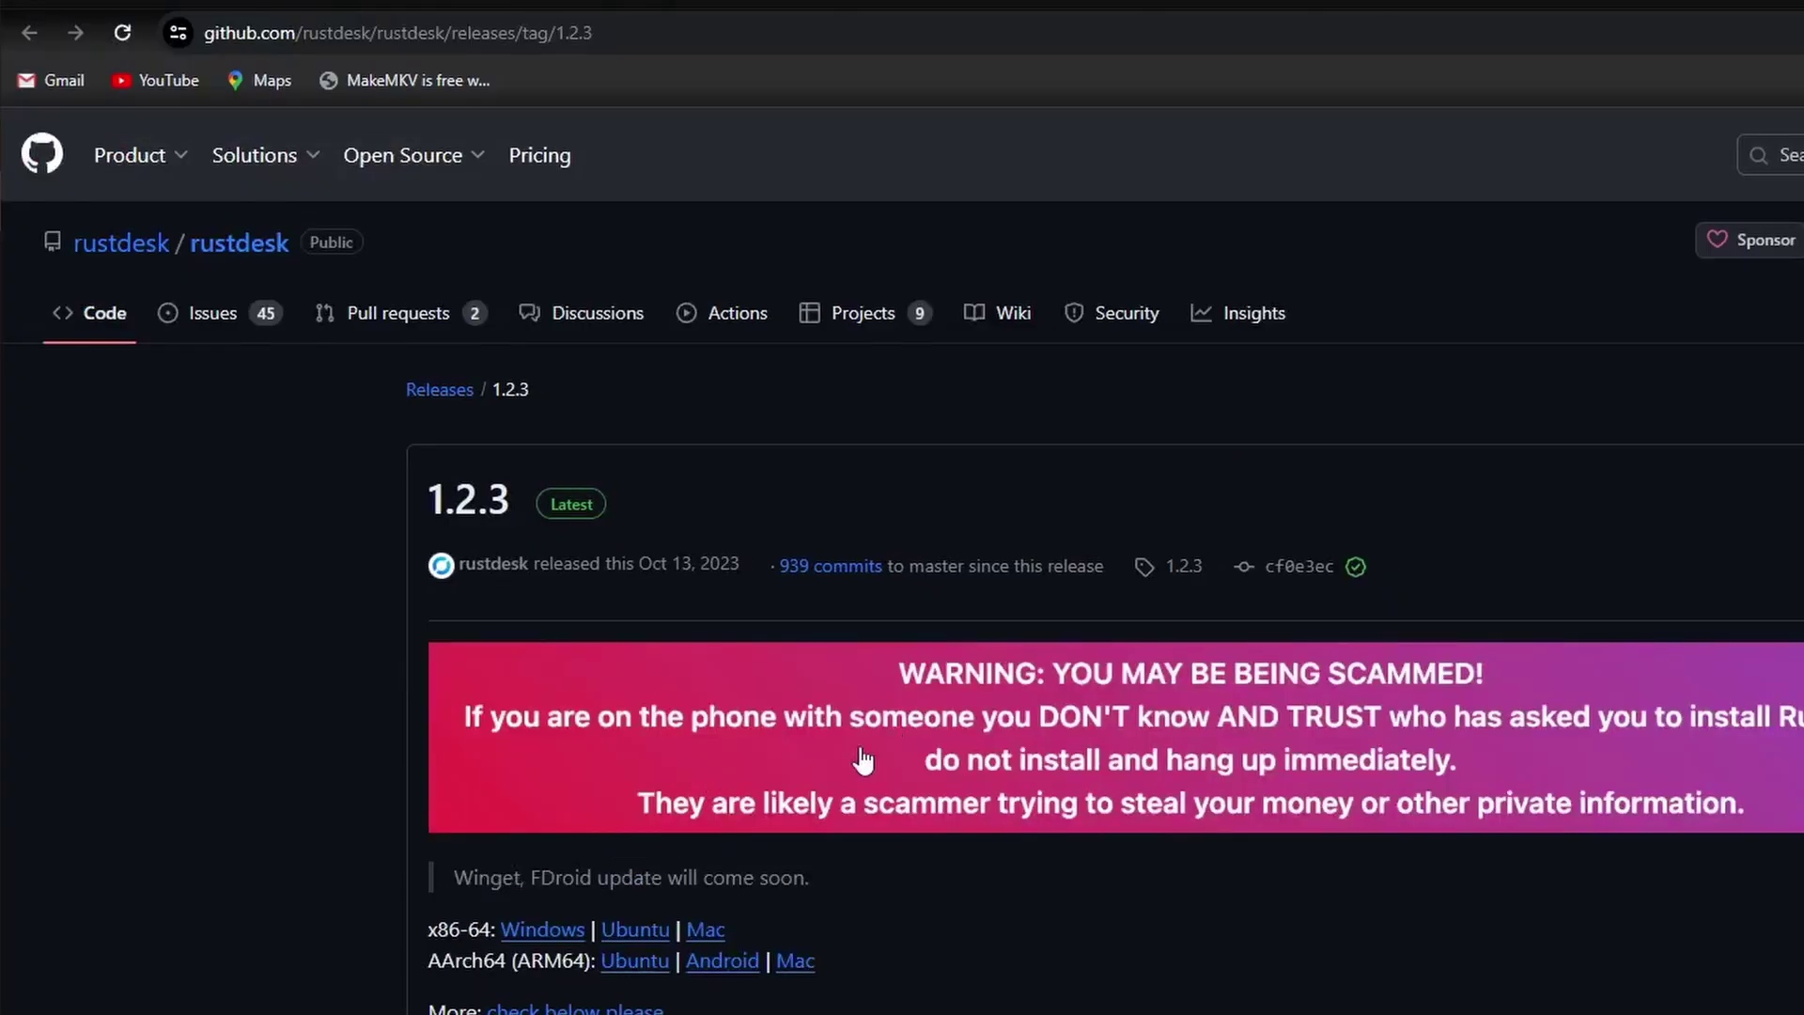
# Look over the RustDesk 1.2.3 release assets, then bring up the RustDesk client.
pyautogui.scroll(-6, 918, 842)
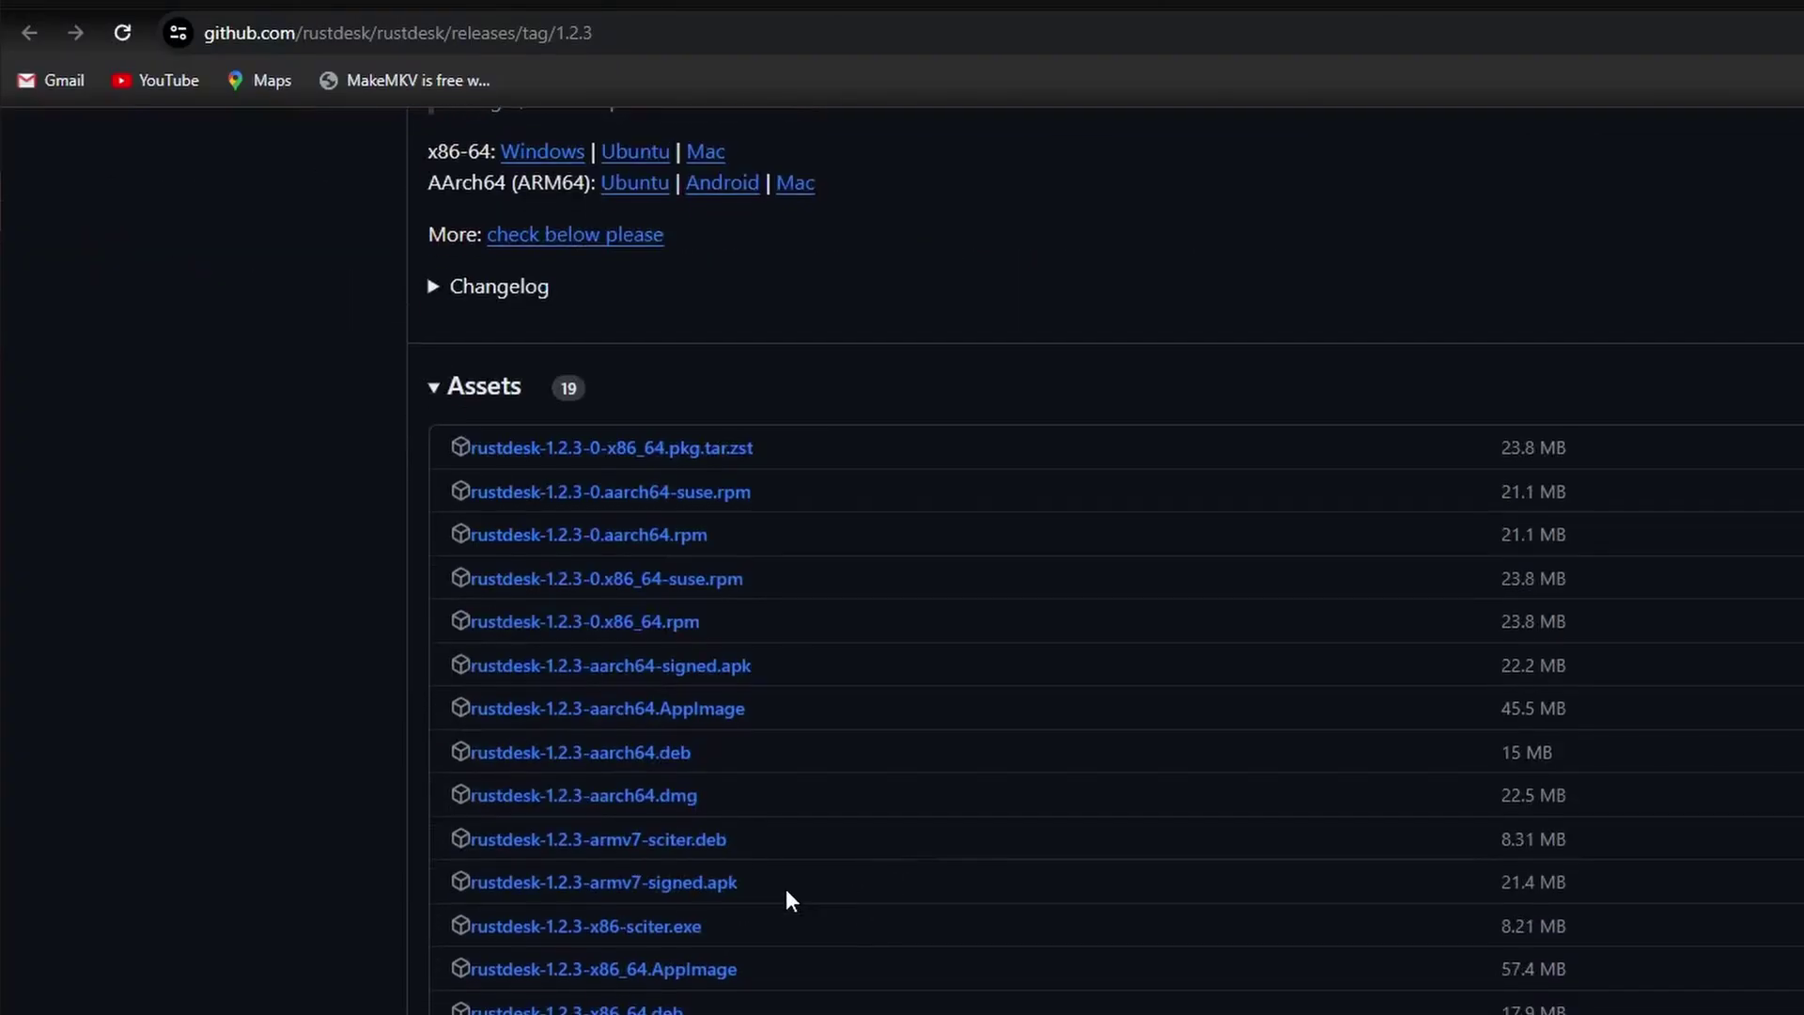
pyautogui.scroll(-2, 786, 900)
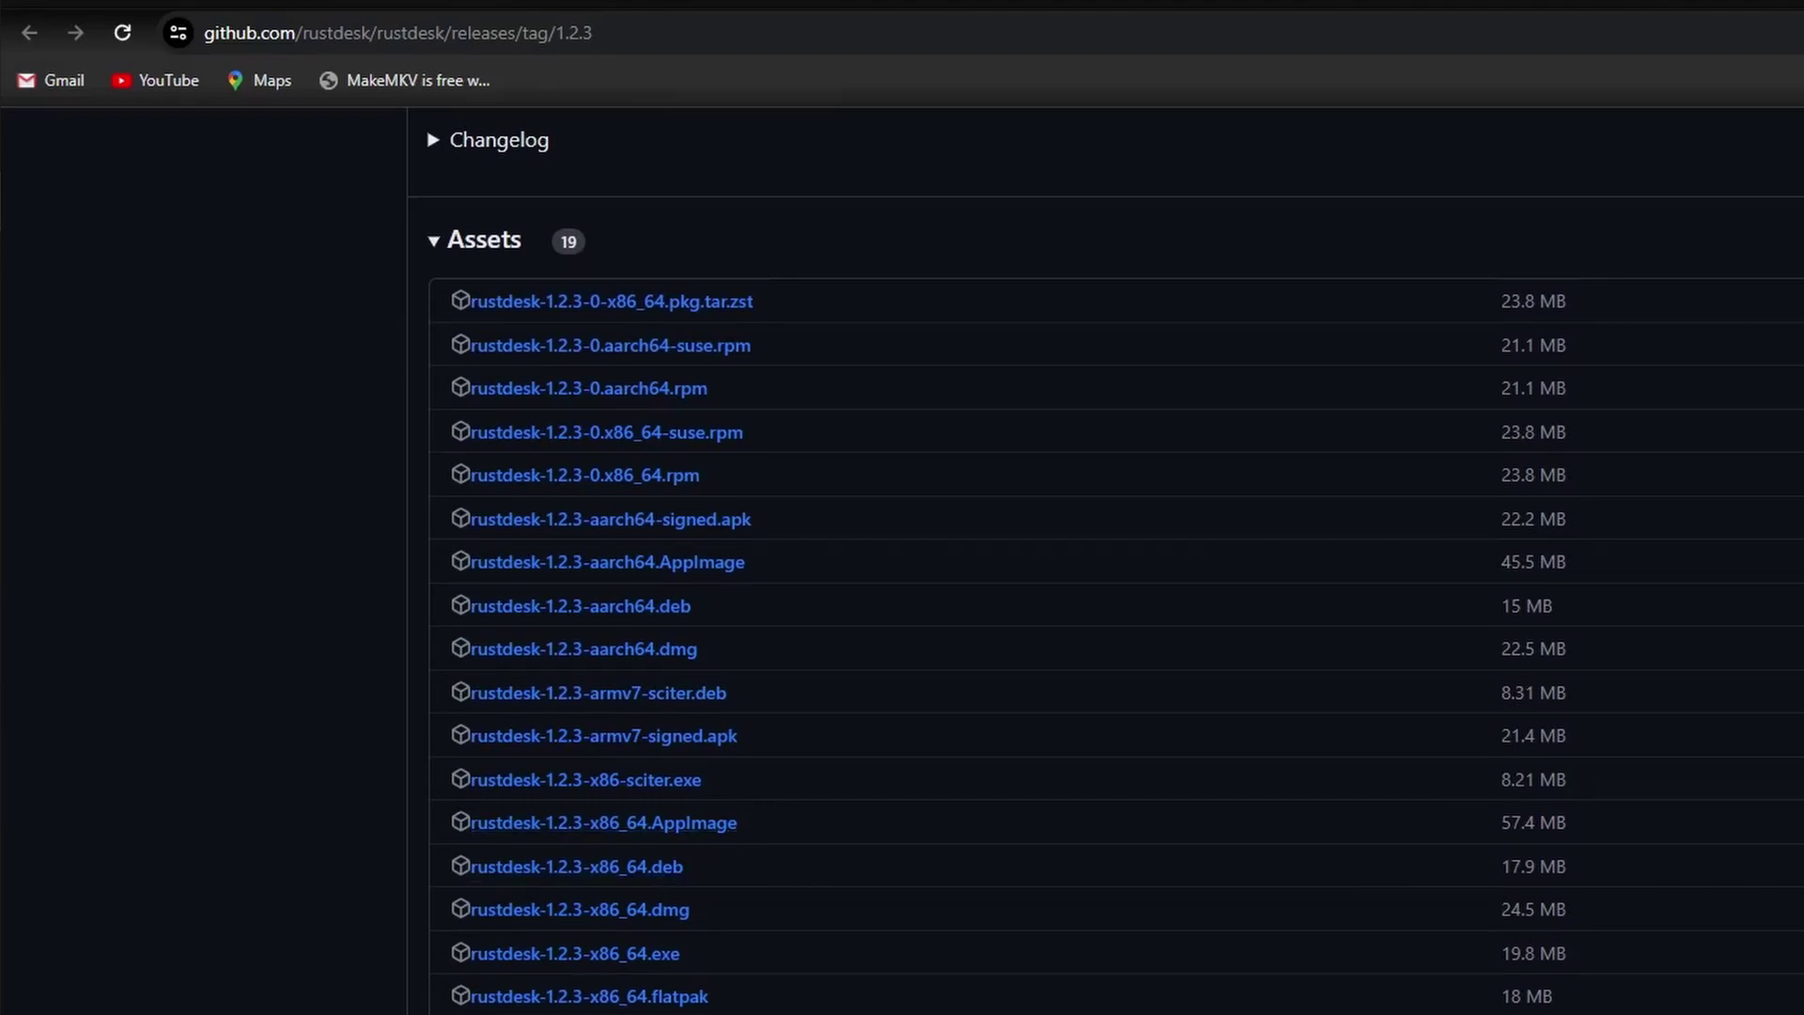
pyautogui.scroll(5, 455, 656)
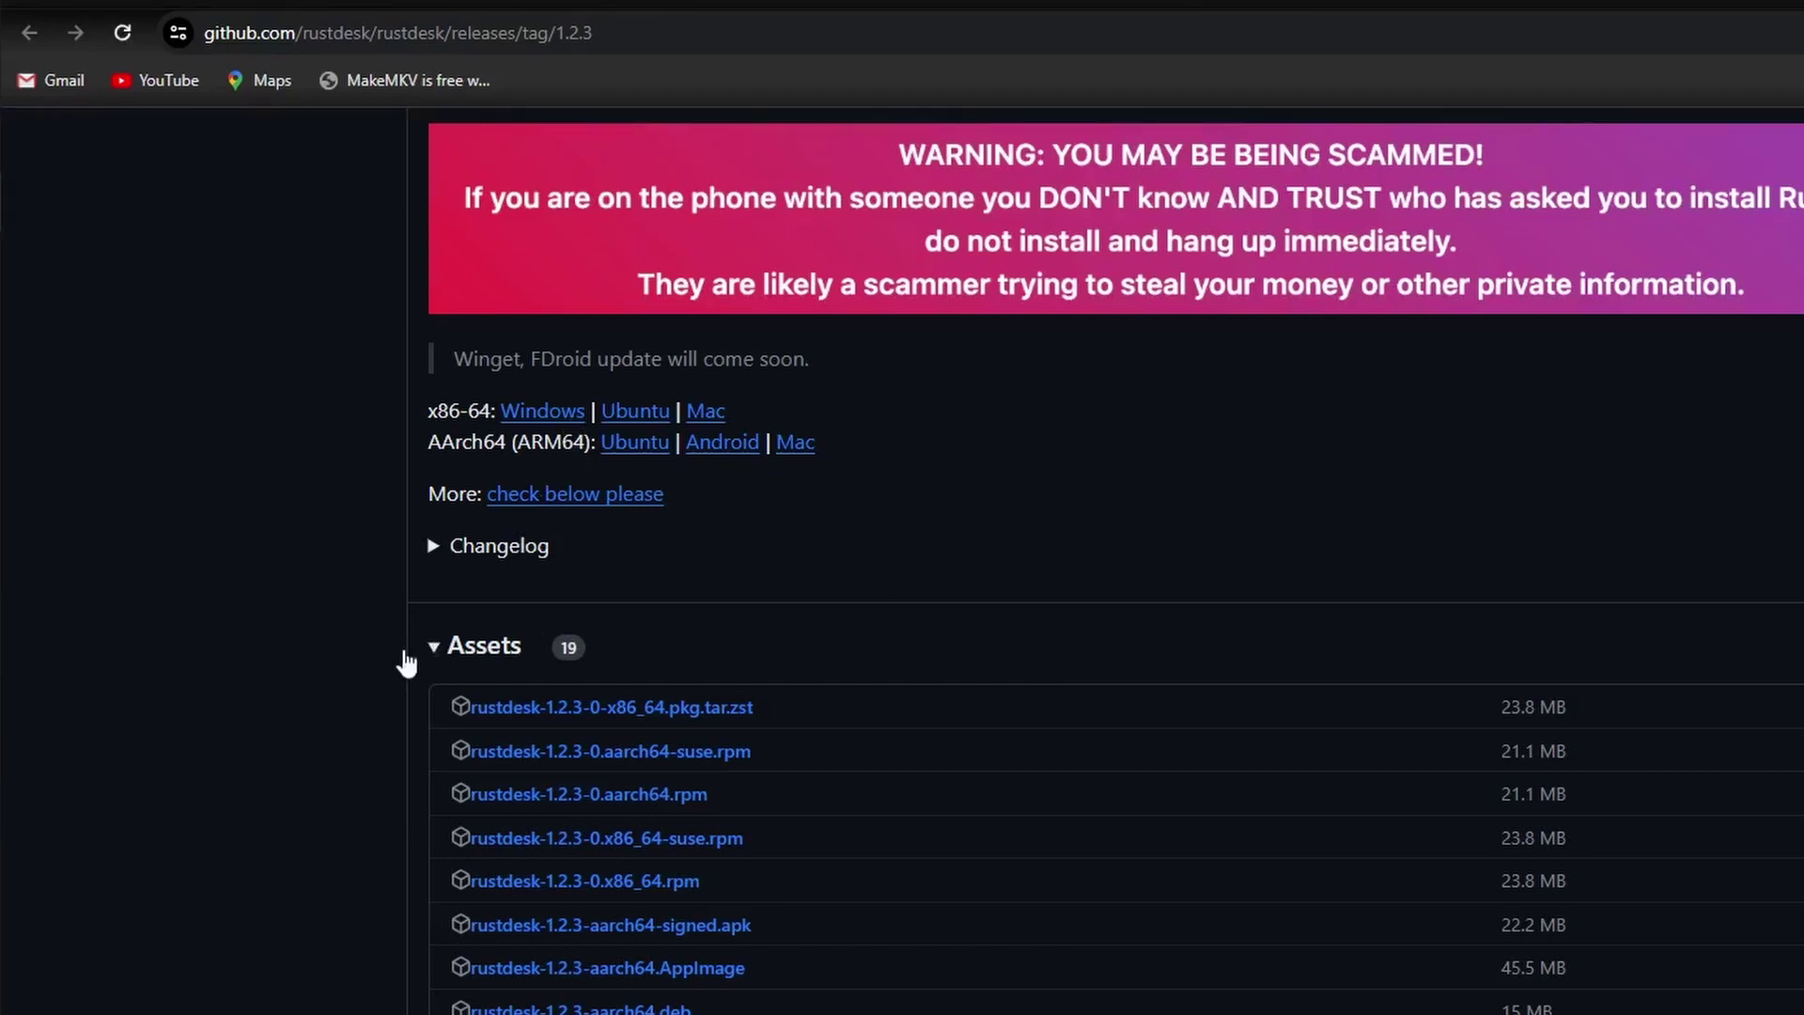
pyautogui.click(15, 1006)
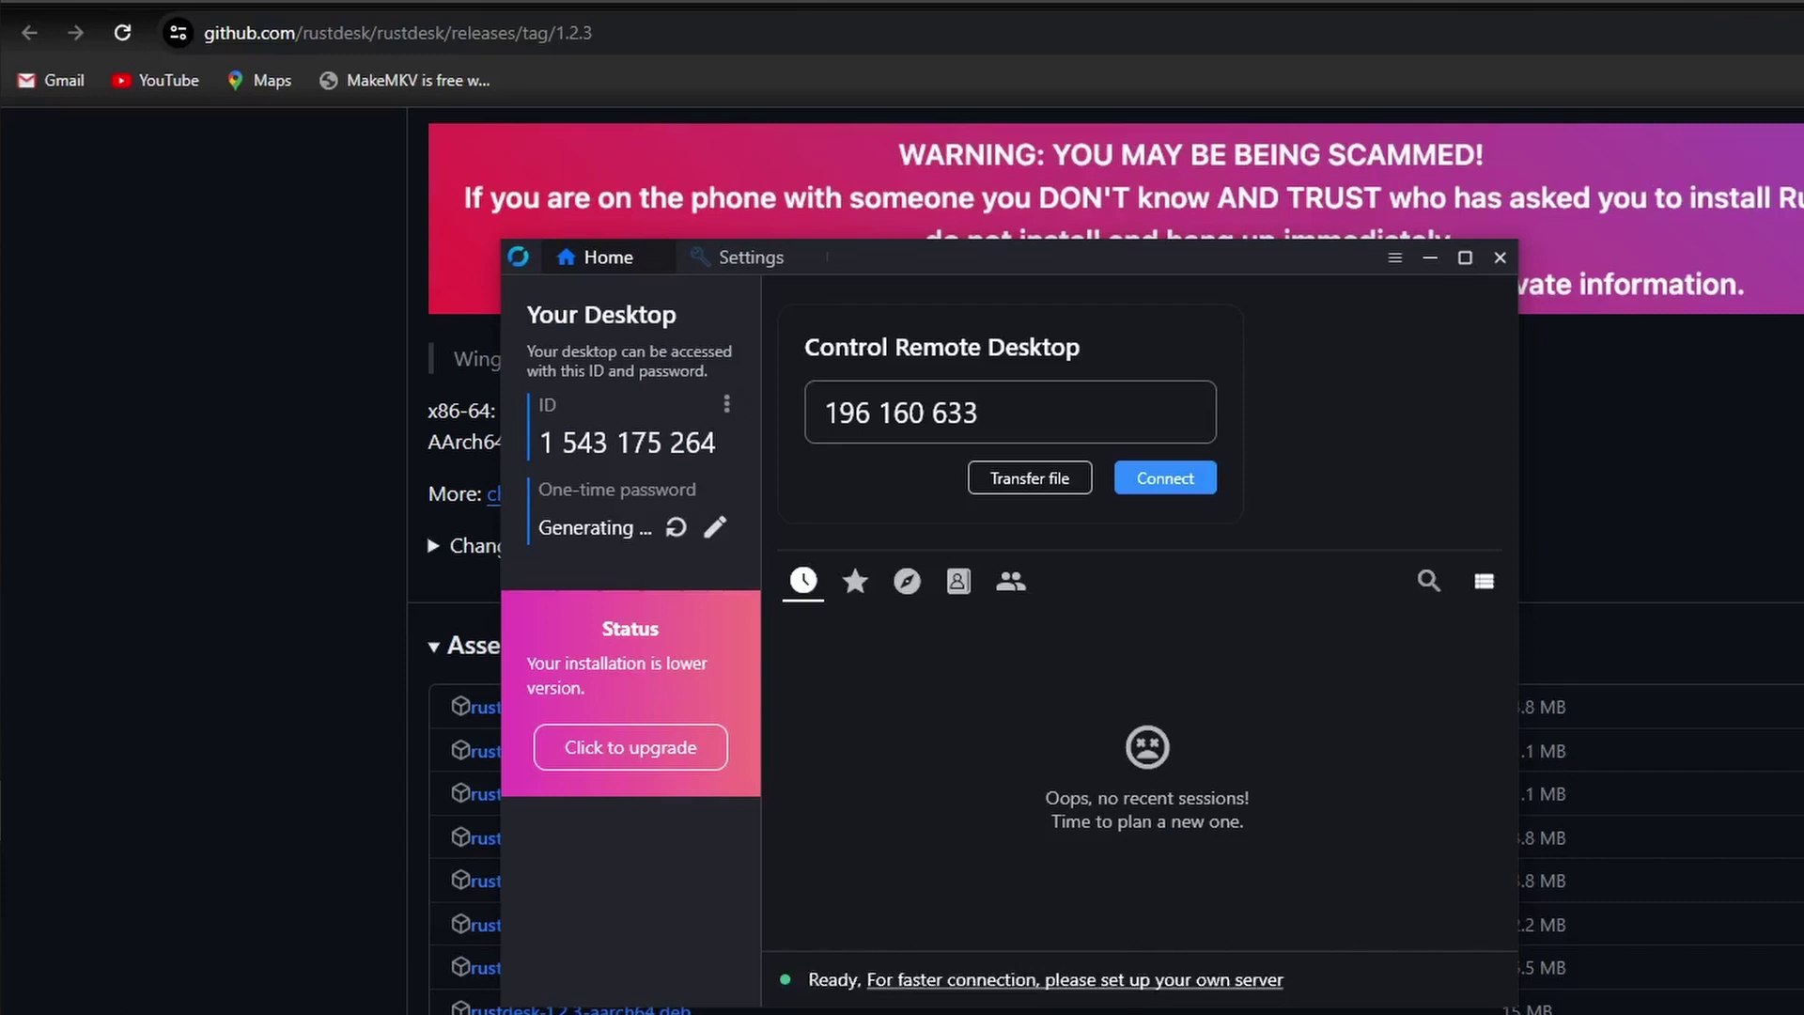
# Unlock RustDesk's network settings and enter 192.168.1.100 as the ID server.
pyautogui.click(729, 409)
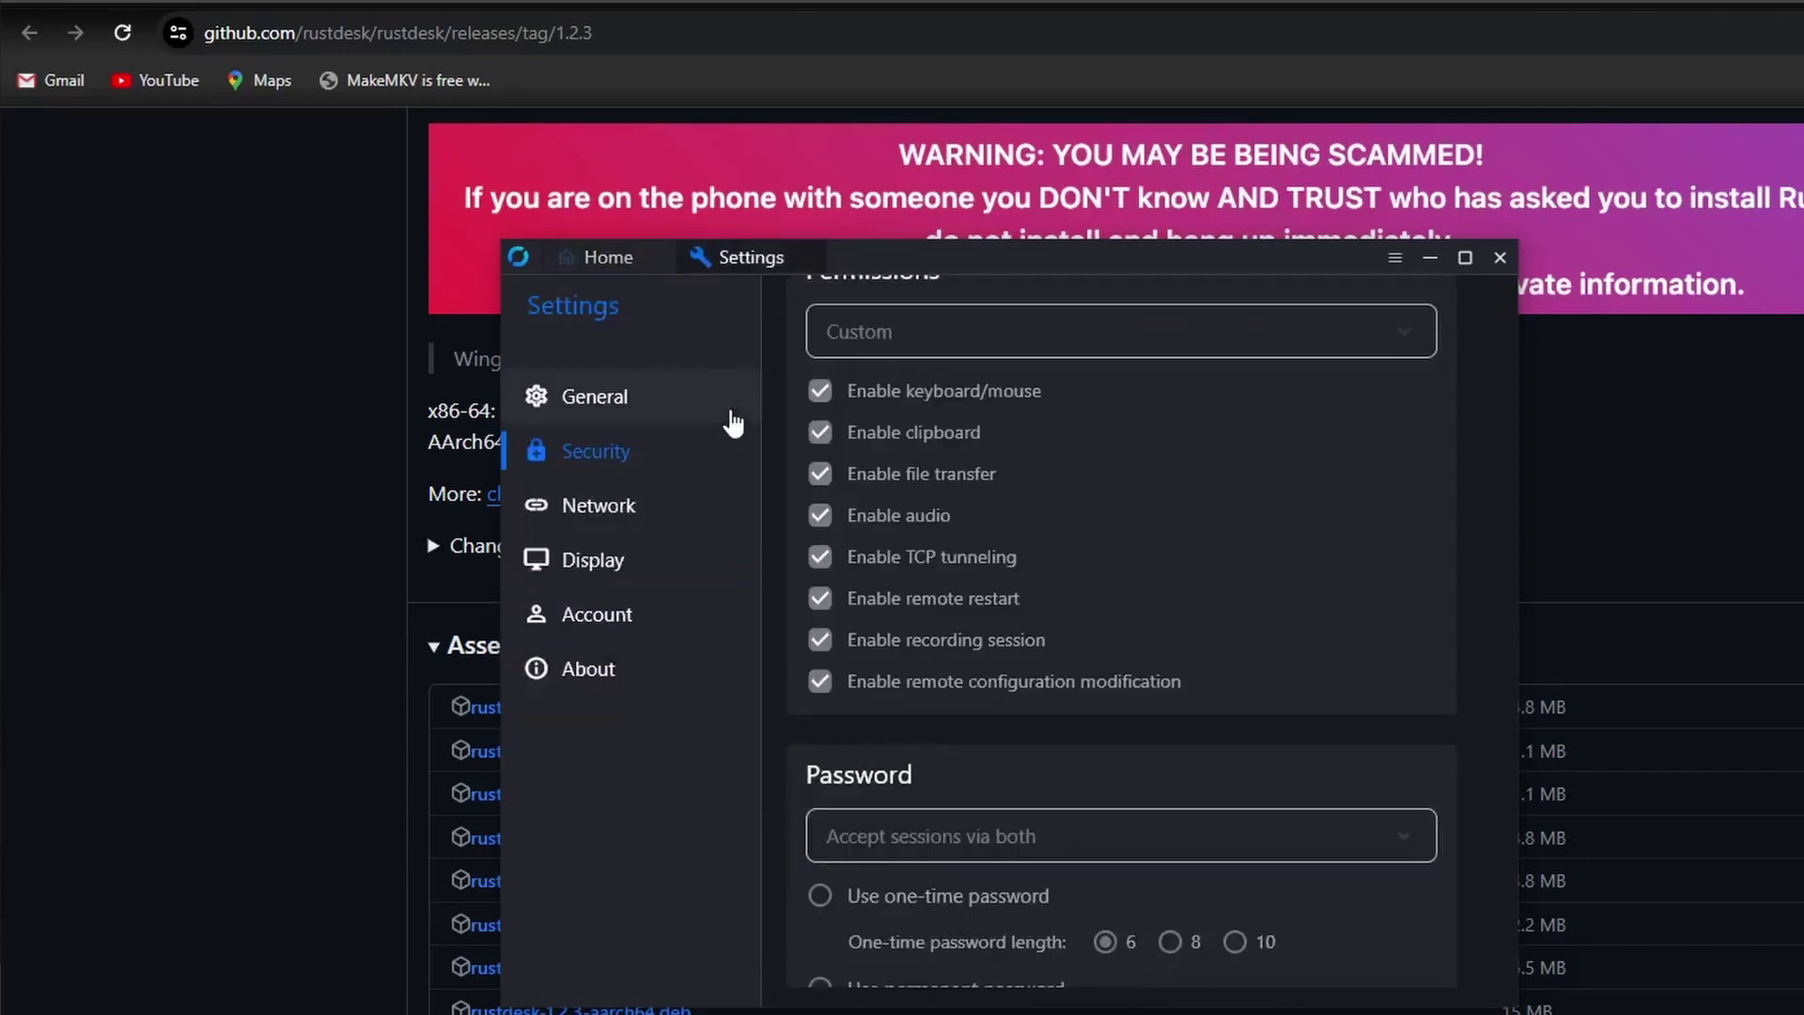
pyautogui.click(623, 417)
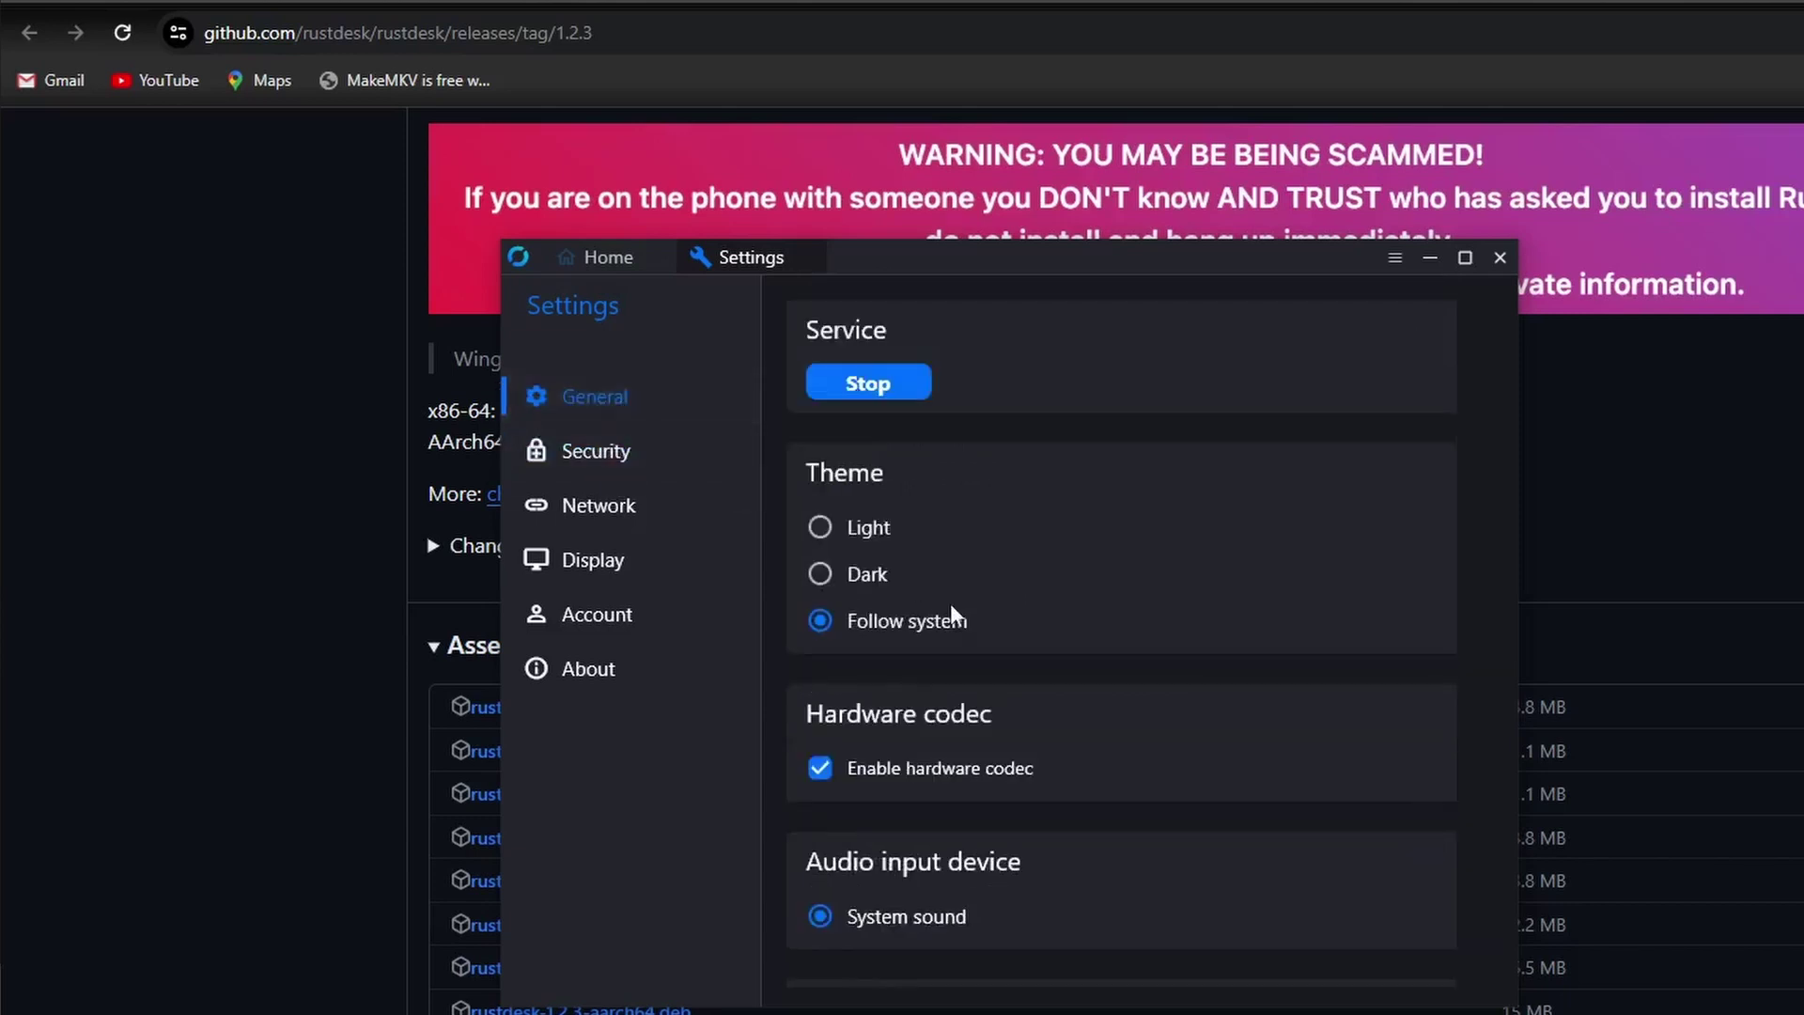
pyautogui.scroll(-5, 950, 603)
pyautogui.click(592, 451)
pyautogui.click(602, 507)
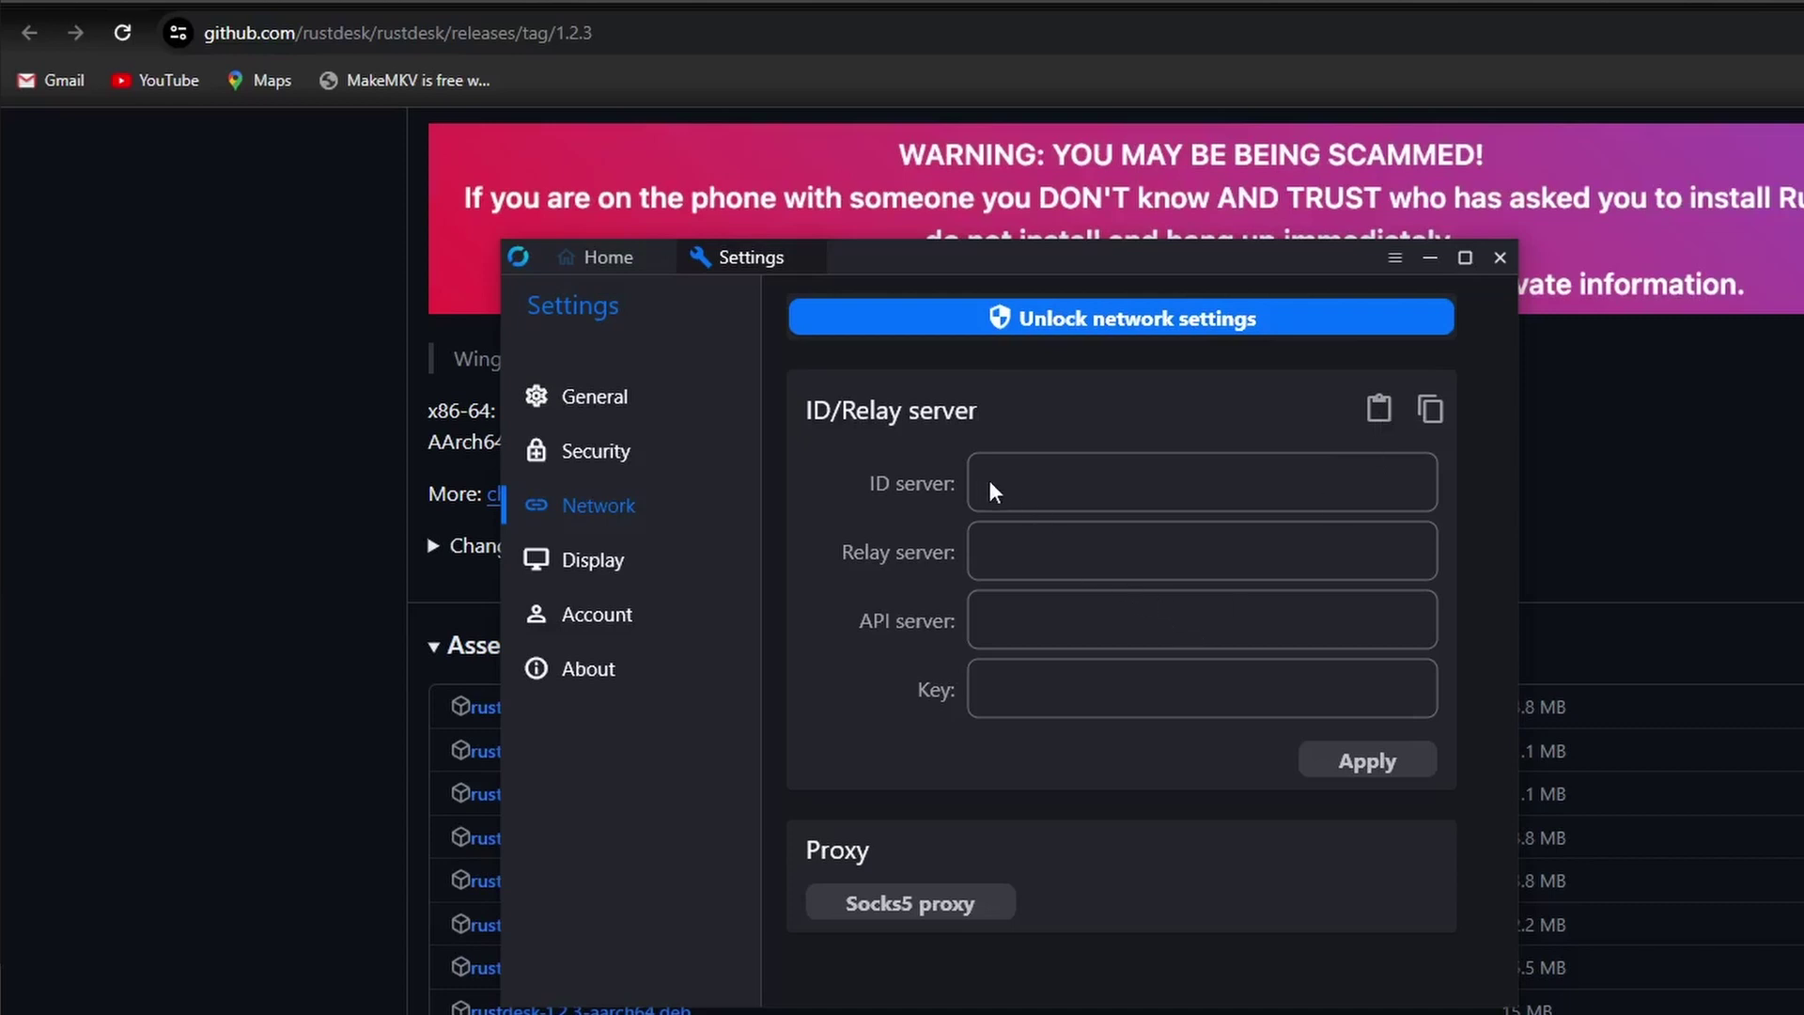
pyautogui.click(1119, 318)
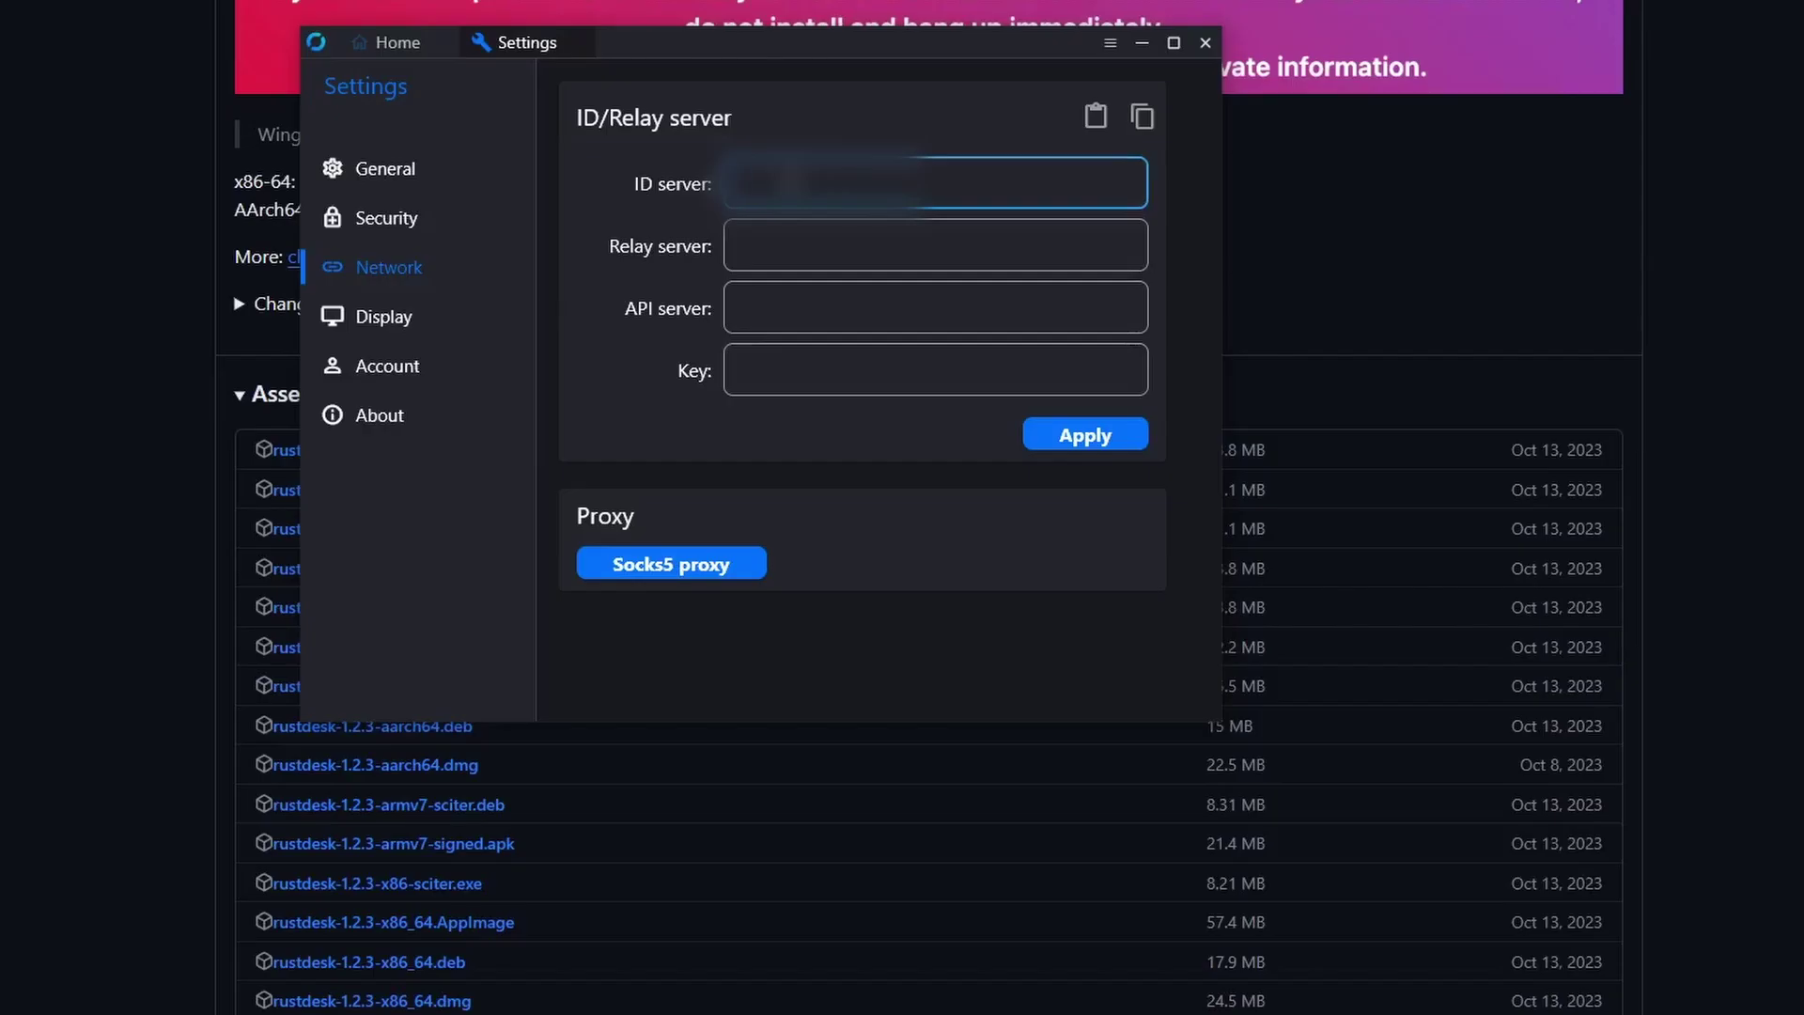
pyautogui.write('192.168.1.10')
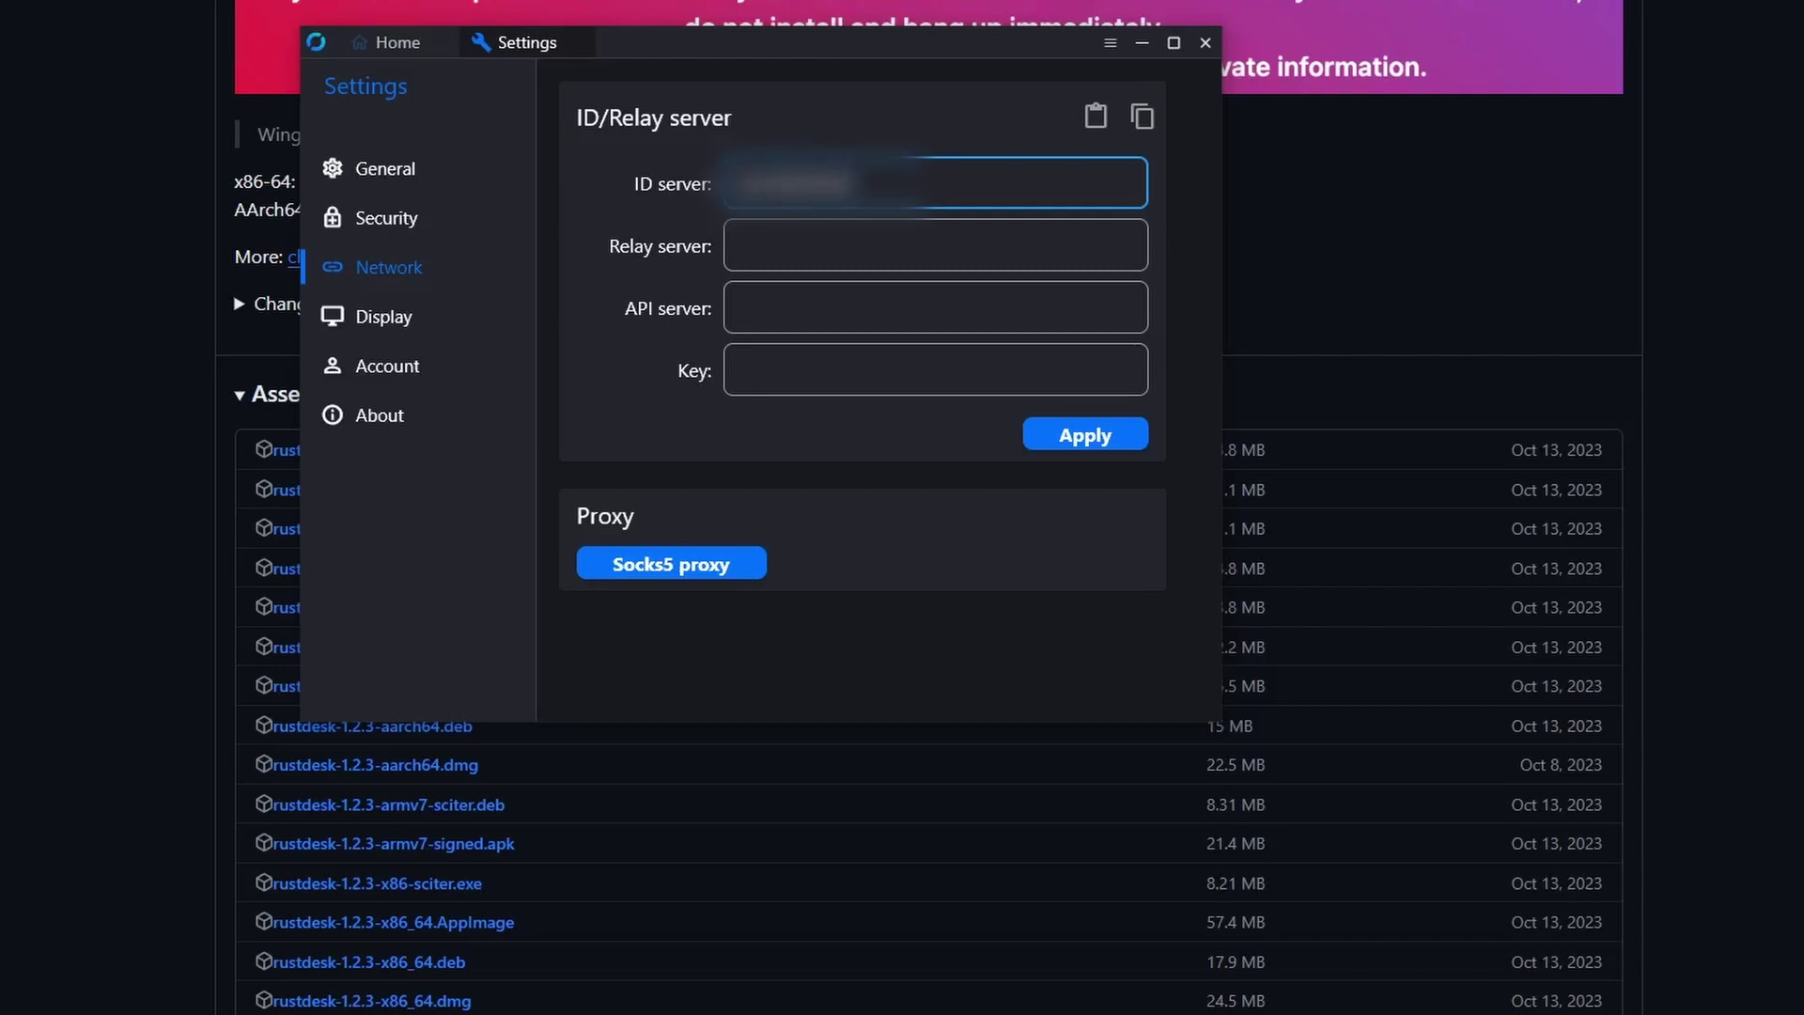
pyautogui.write('0')
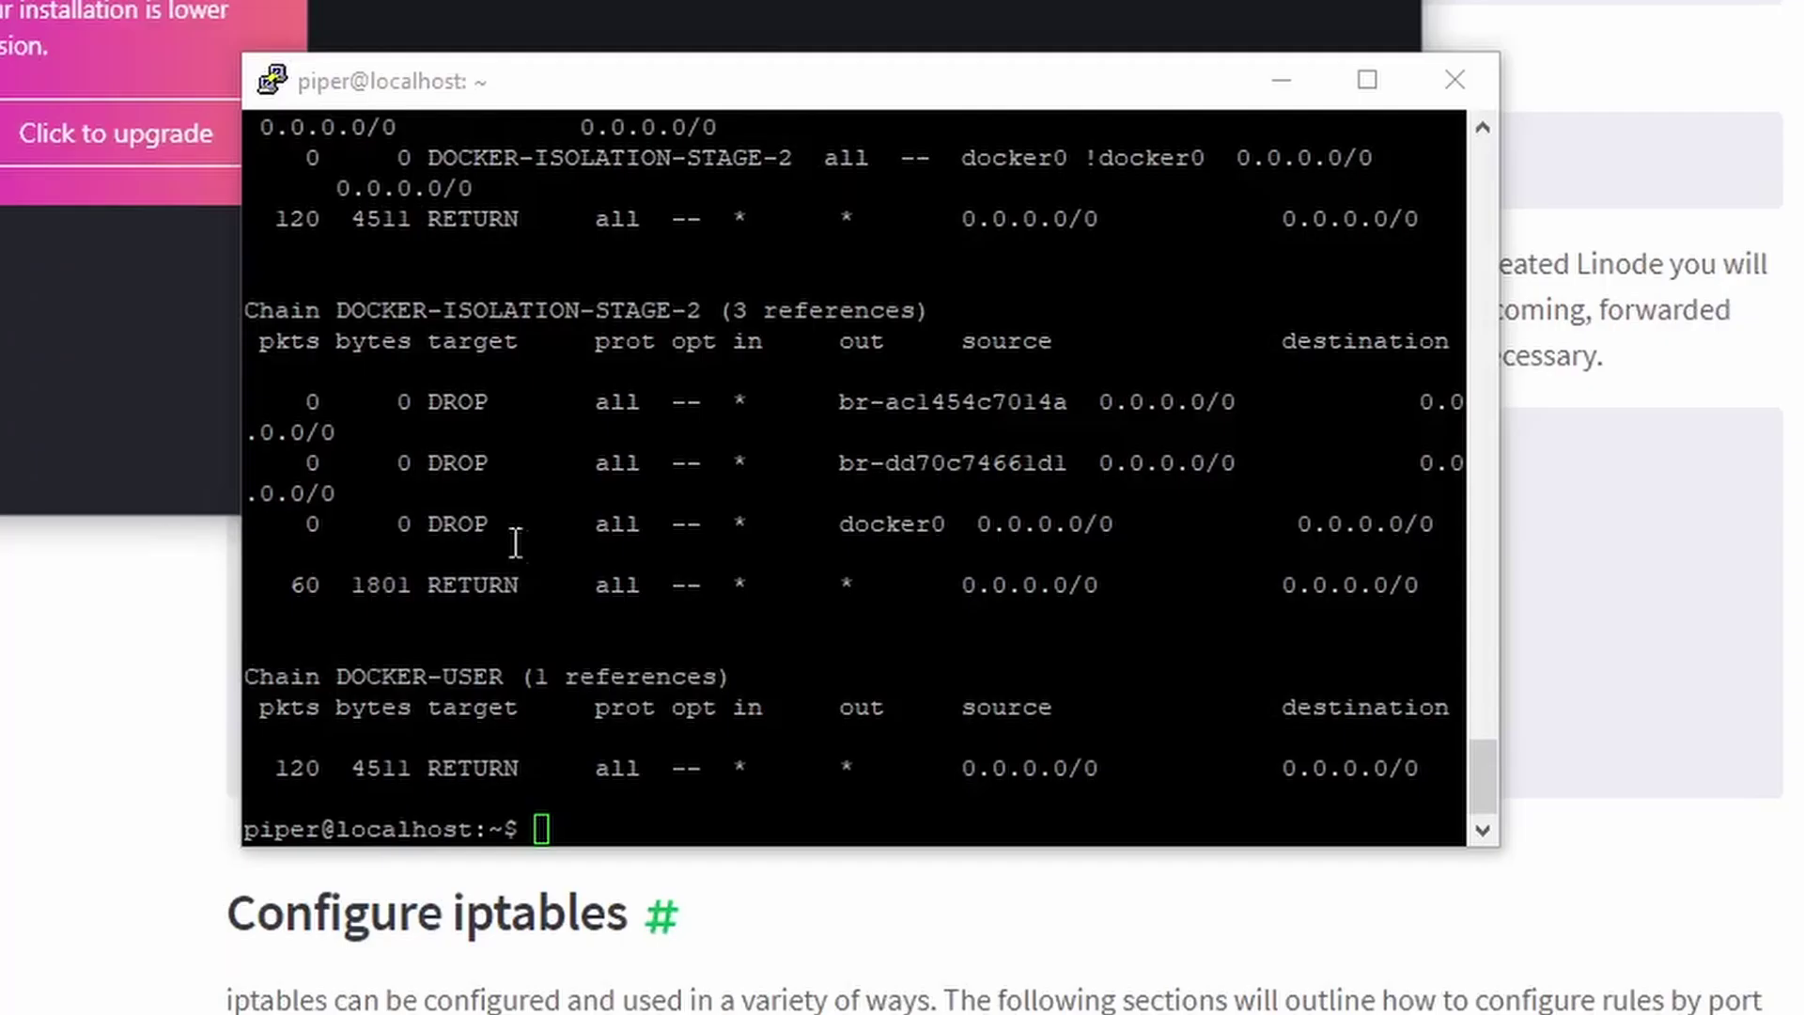
pyautogui.scroll(10, 747, 648)
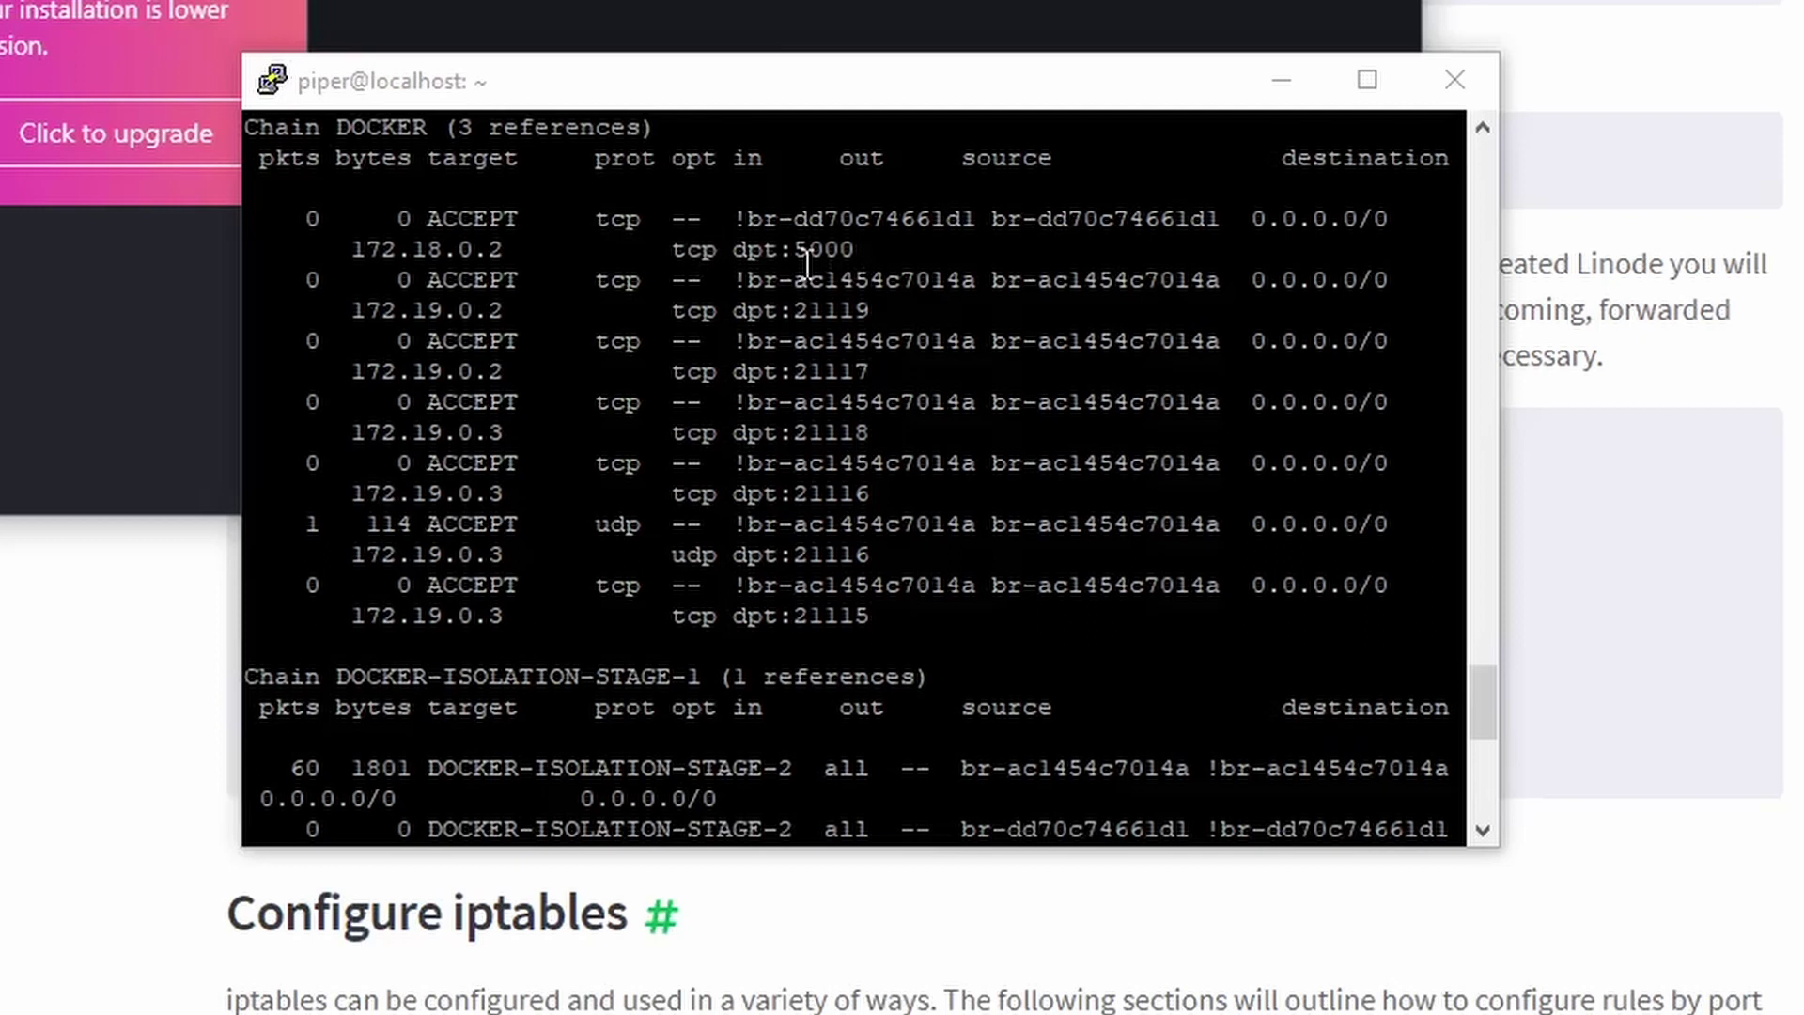
pyautogui.scroll(10, 878, 614)
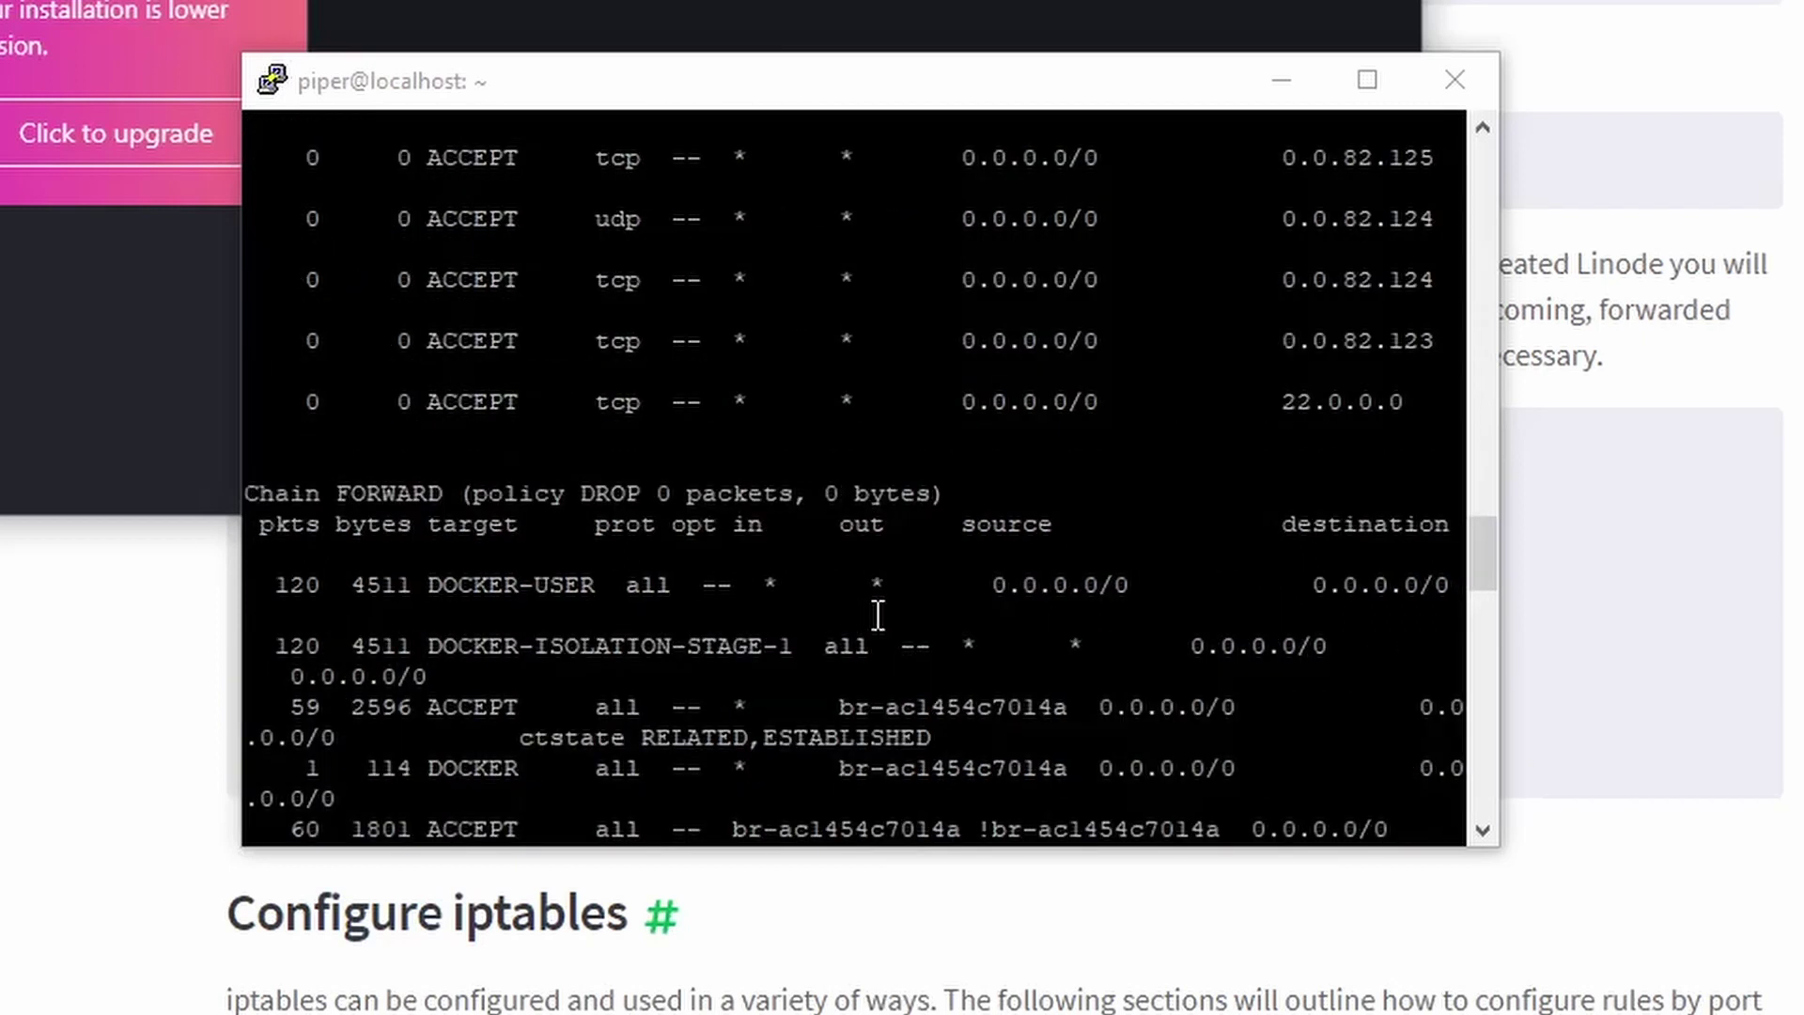
pyautogui.scroll(8, 878, 615)
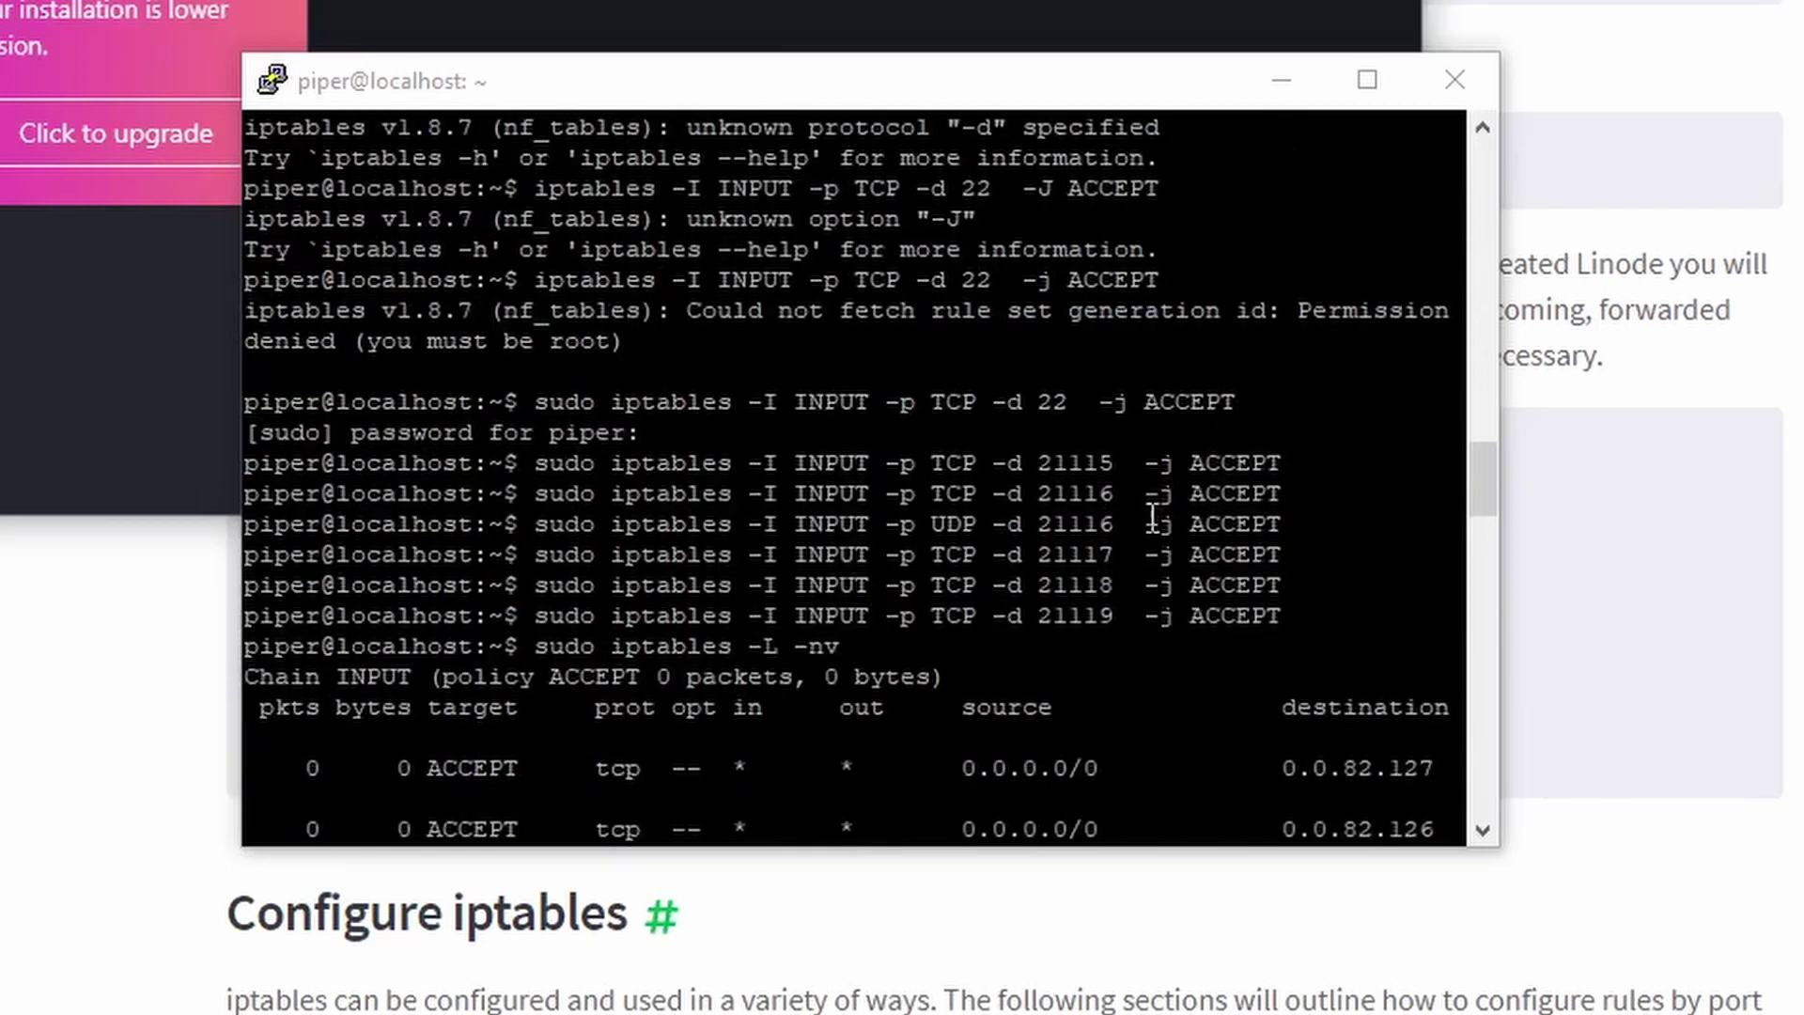
pyautogui.scroll(-18, 807, 601)
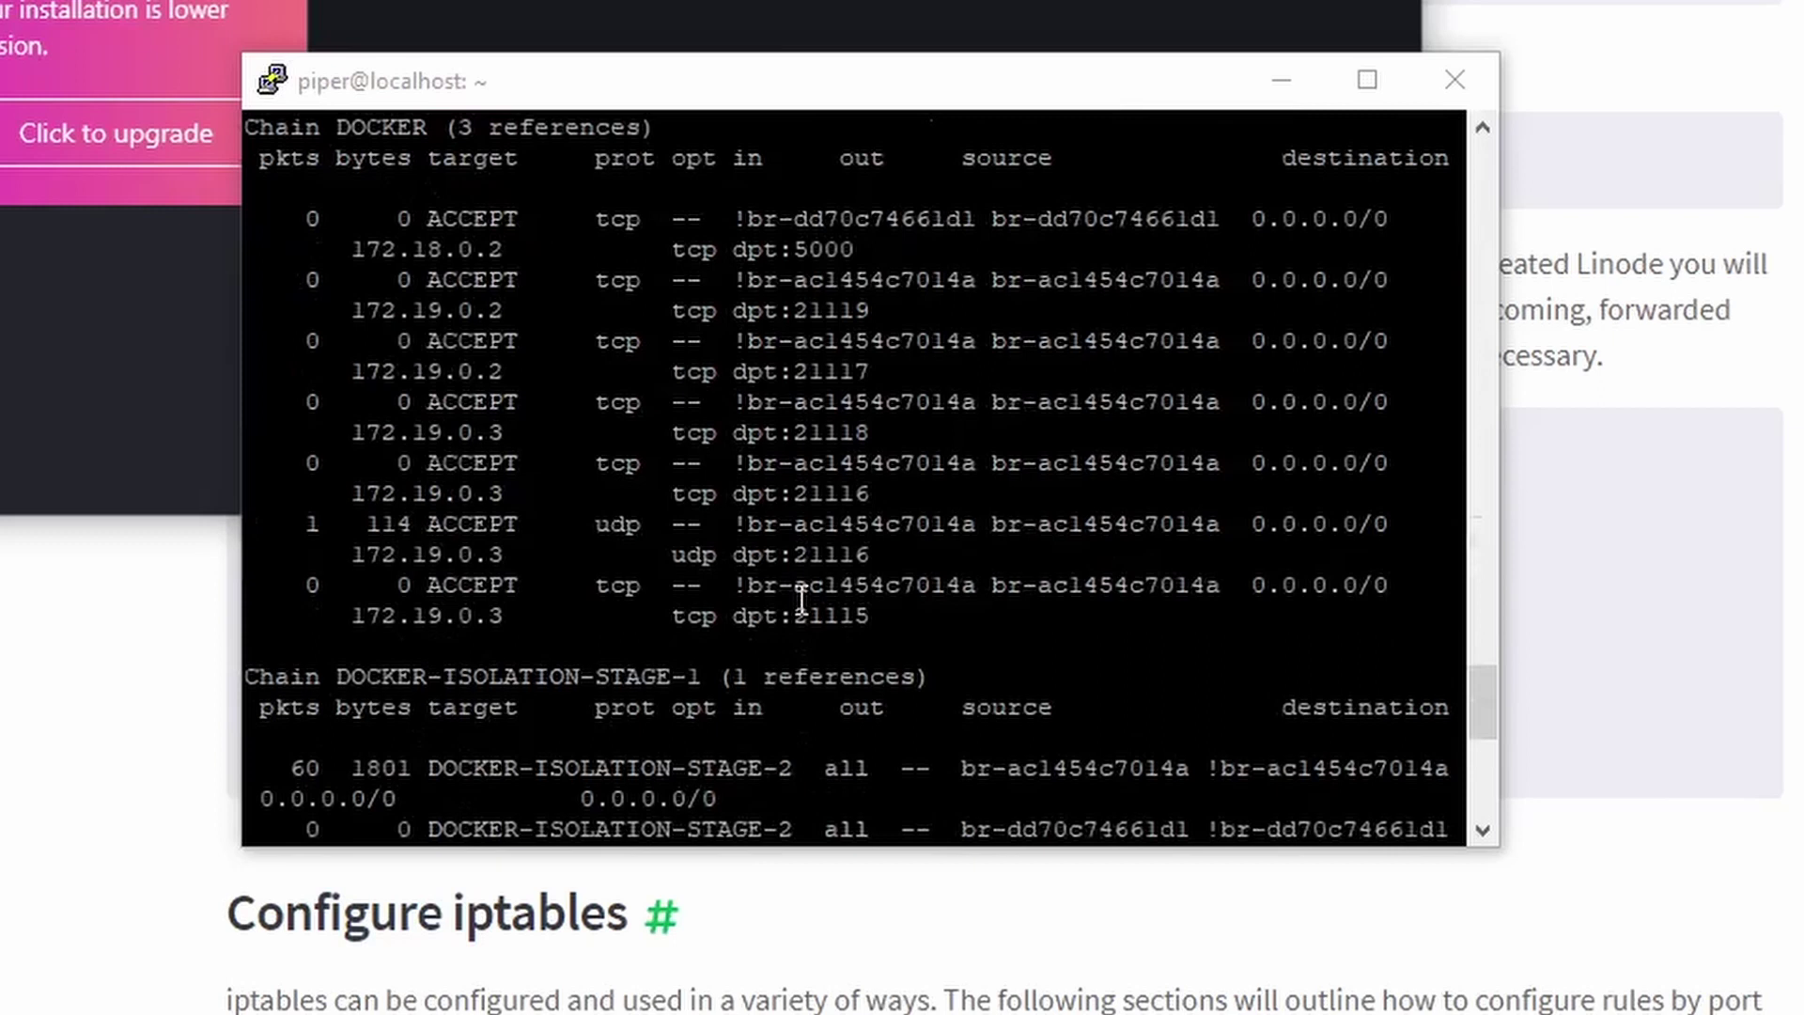
pyautogui.scroll(10, 801, 600)
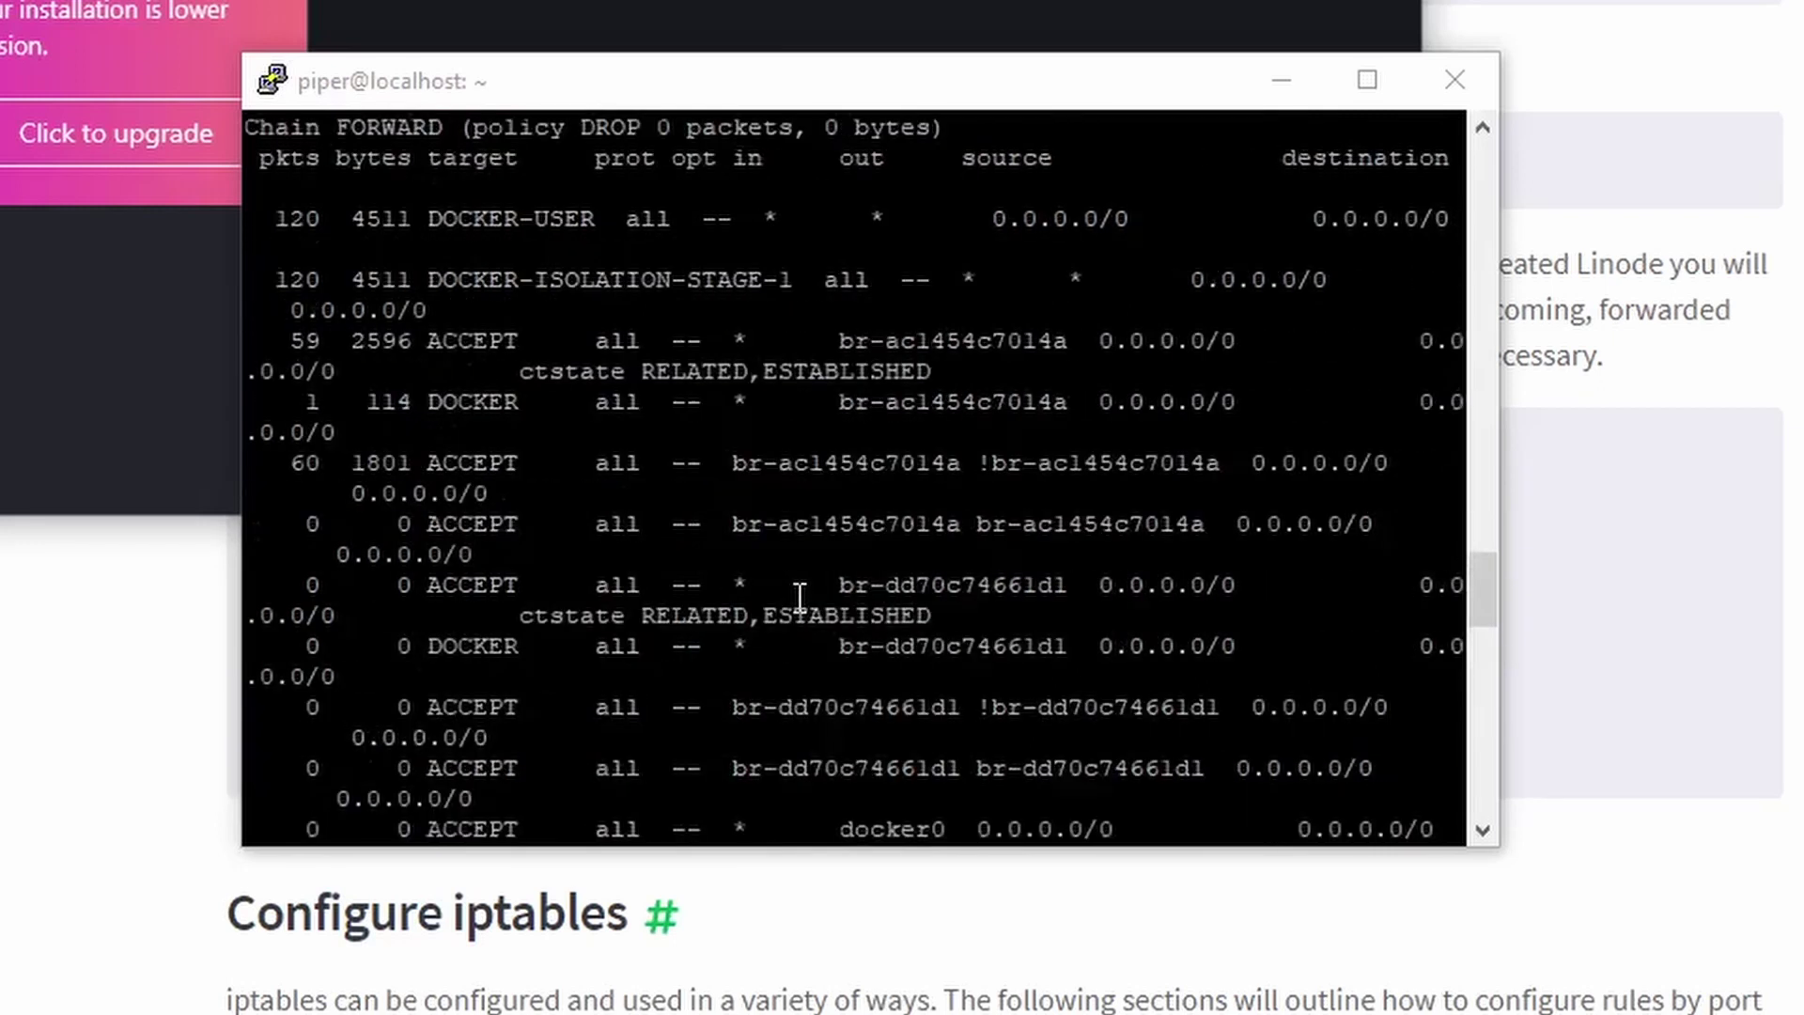
pyautogui.scroll(4, 799, 598)
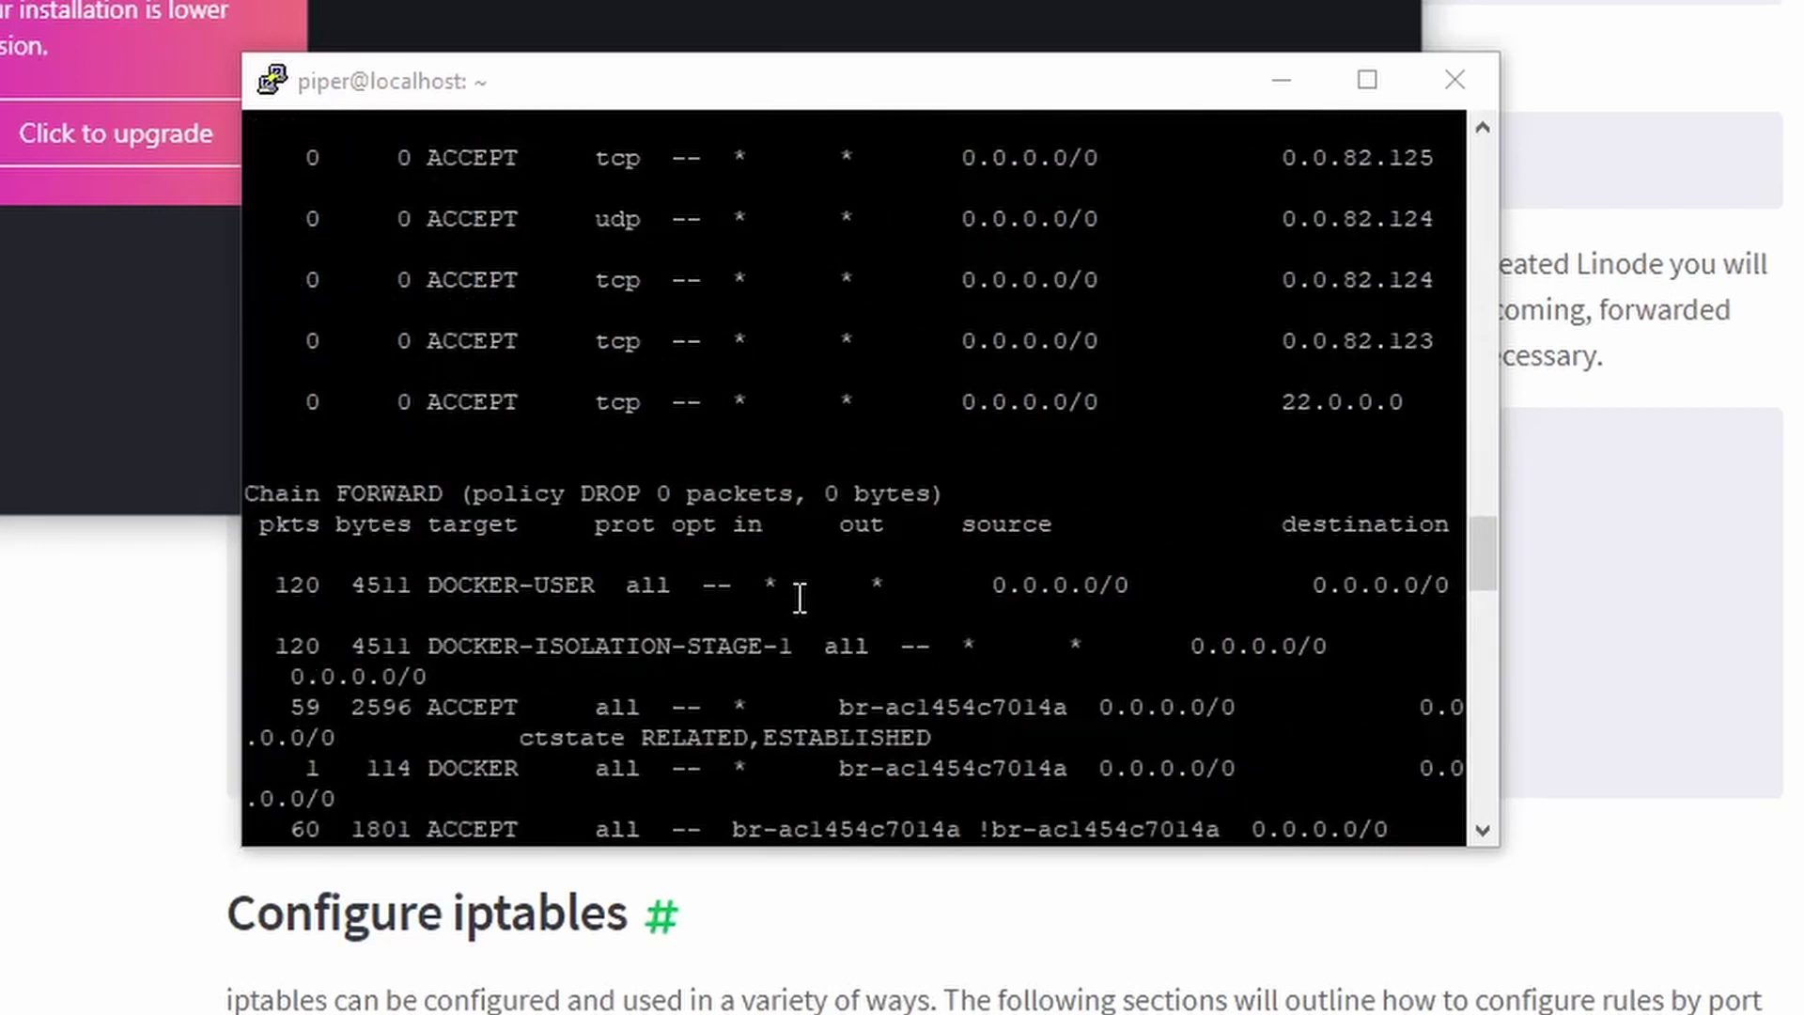
pyautogui.scroll(4, 799, 598)
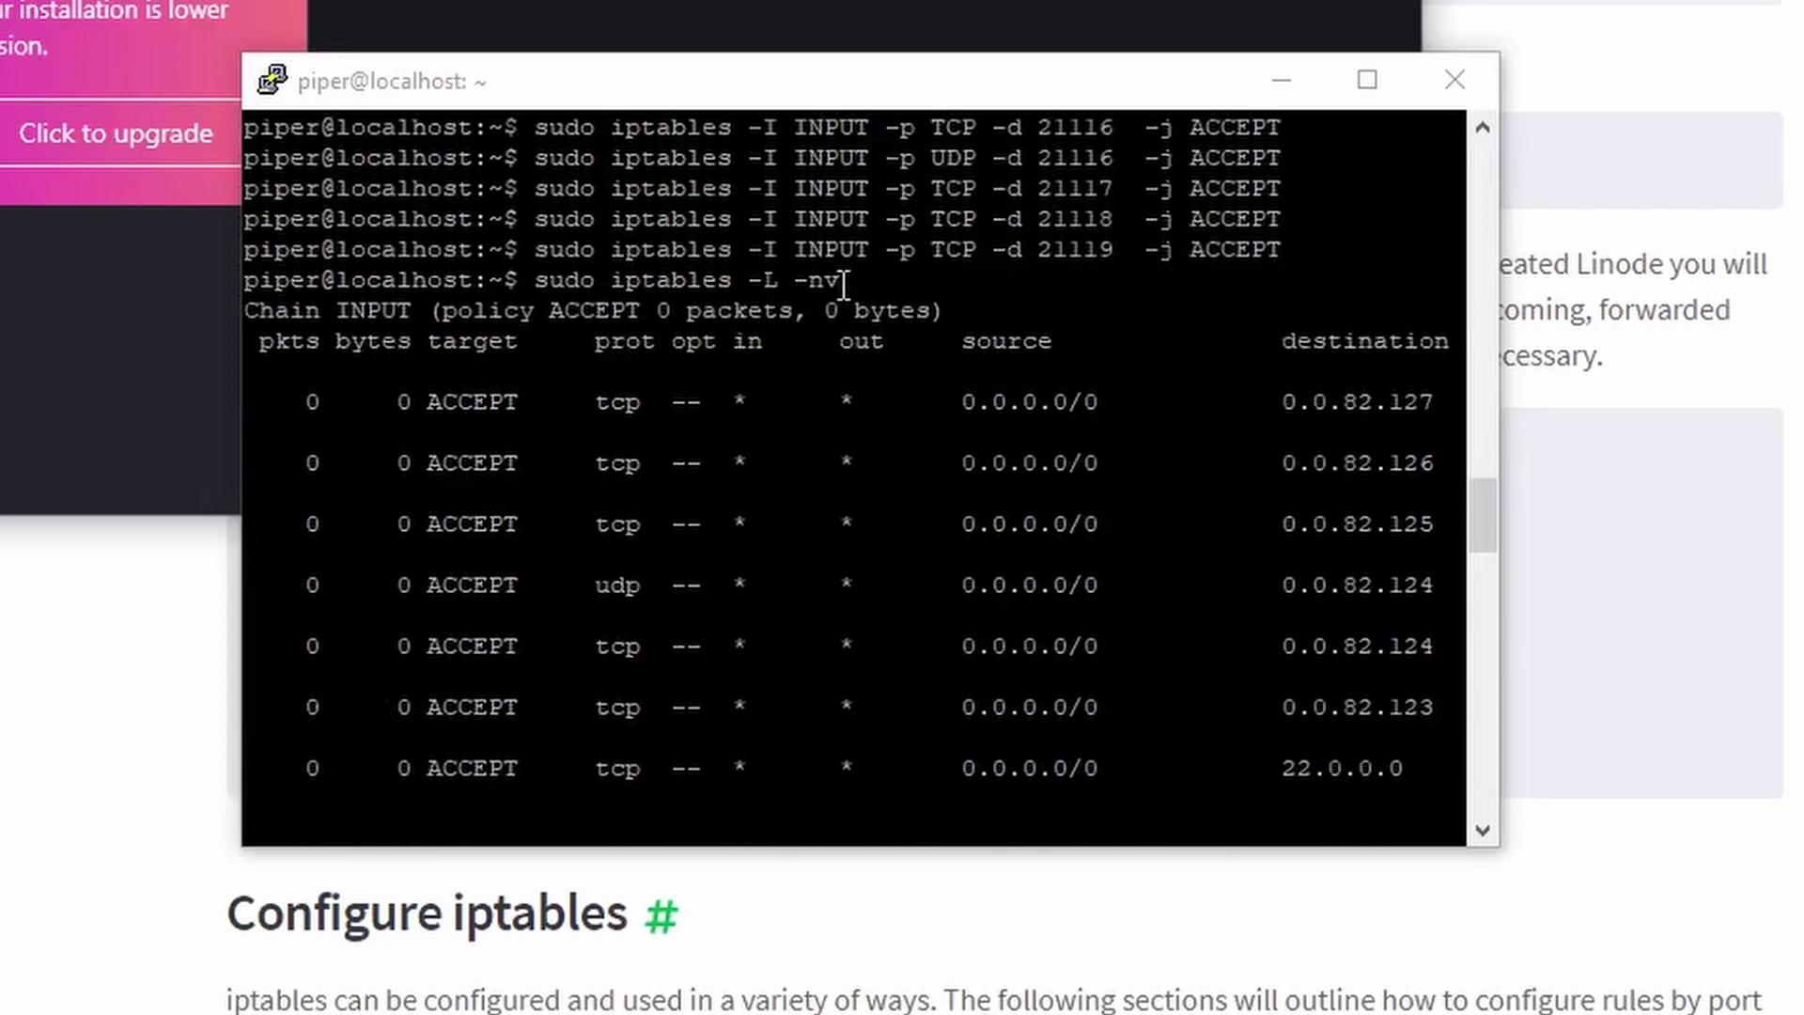
pyautogui.moveTo(841, 280); pyautogui.dragTo(553, 282)
# Bring RustDesk to the front and show the online home PC in recent sessions with its remote ID.
pyautogui.scroll(-8, 916, 414)
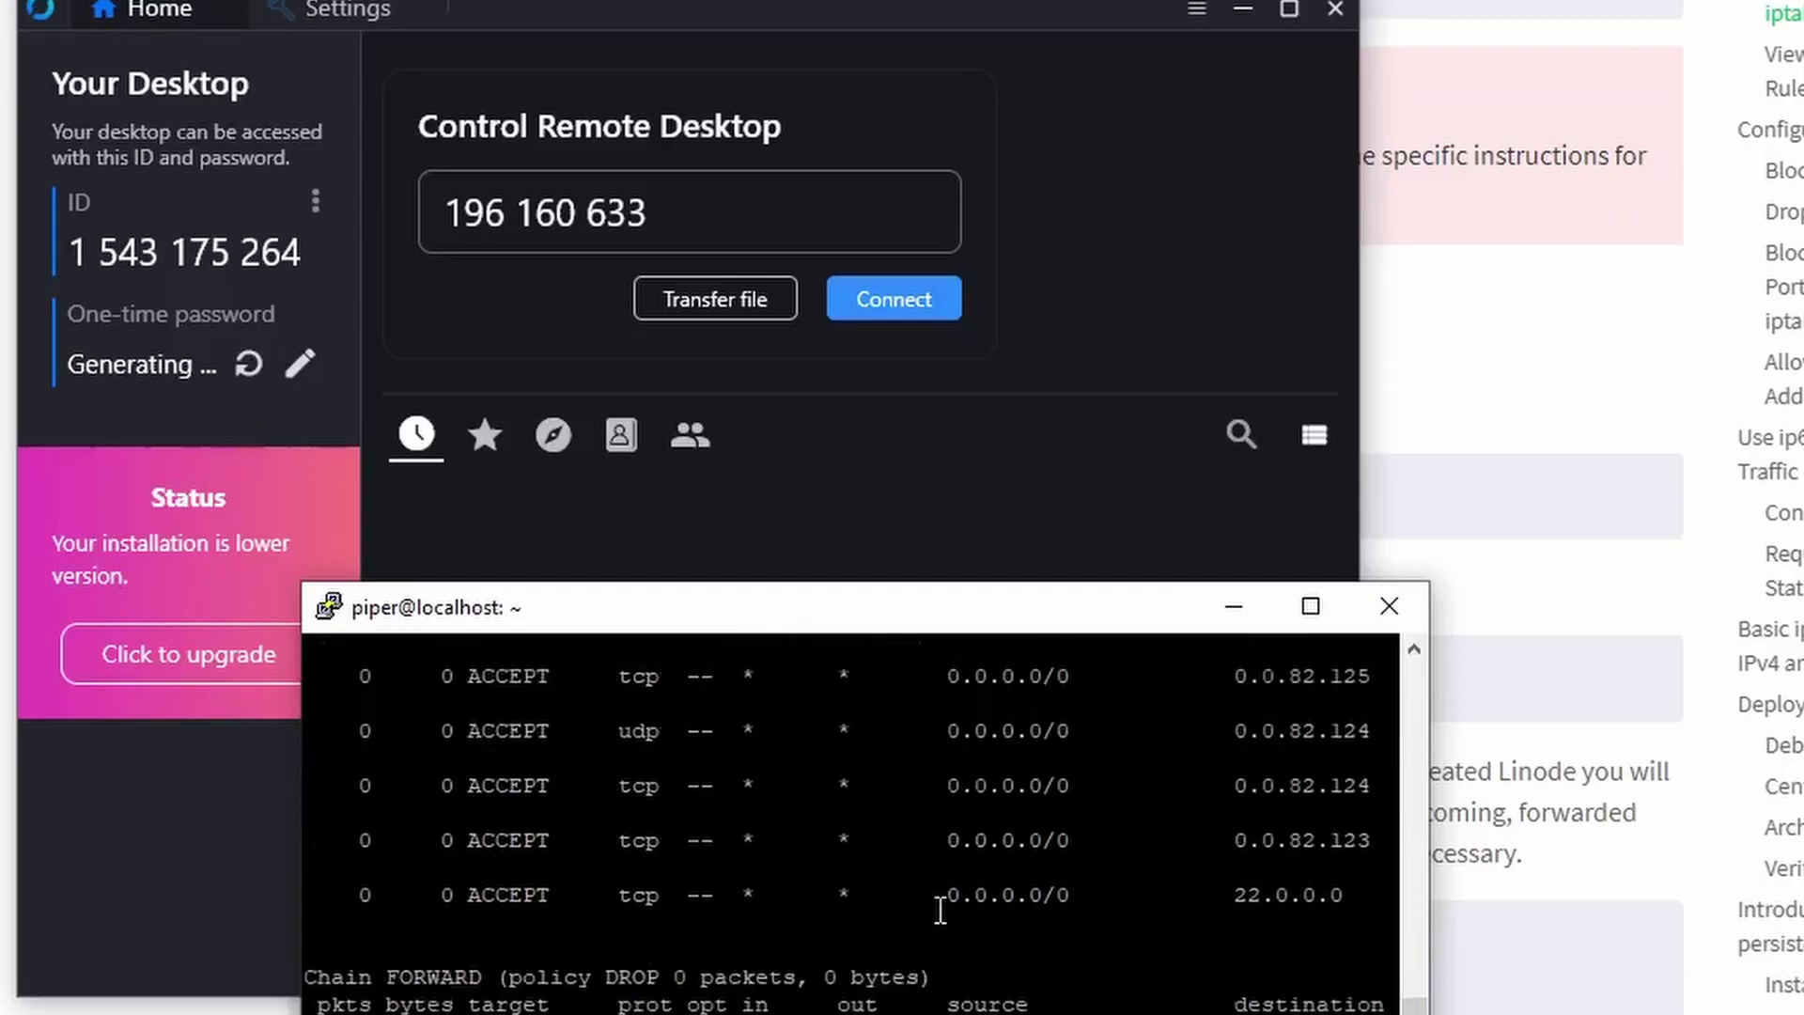
pyautogui.scroll(-4, 938, 911)
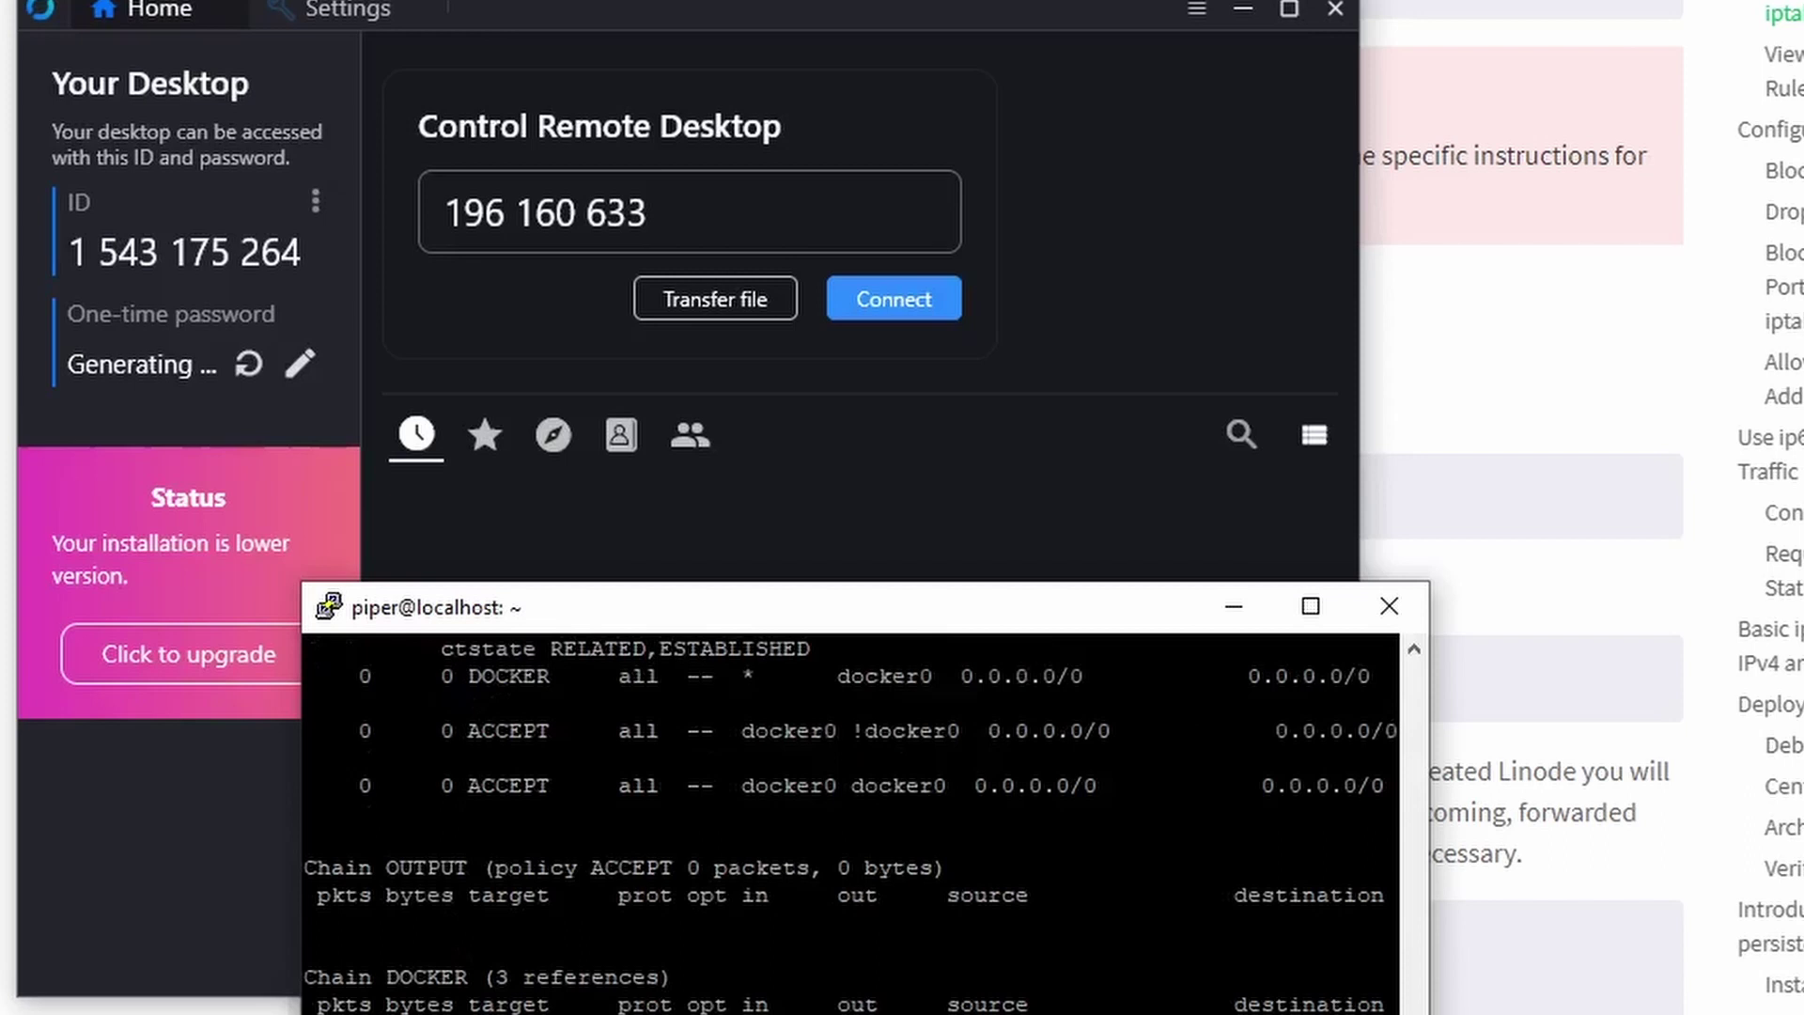
pyautogui.scroll(-4, 801, 831)
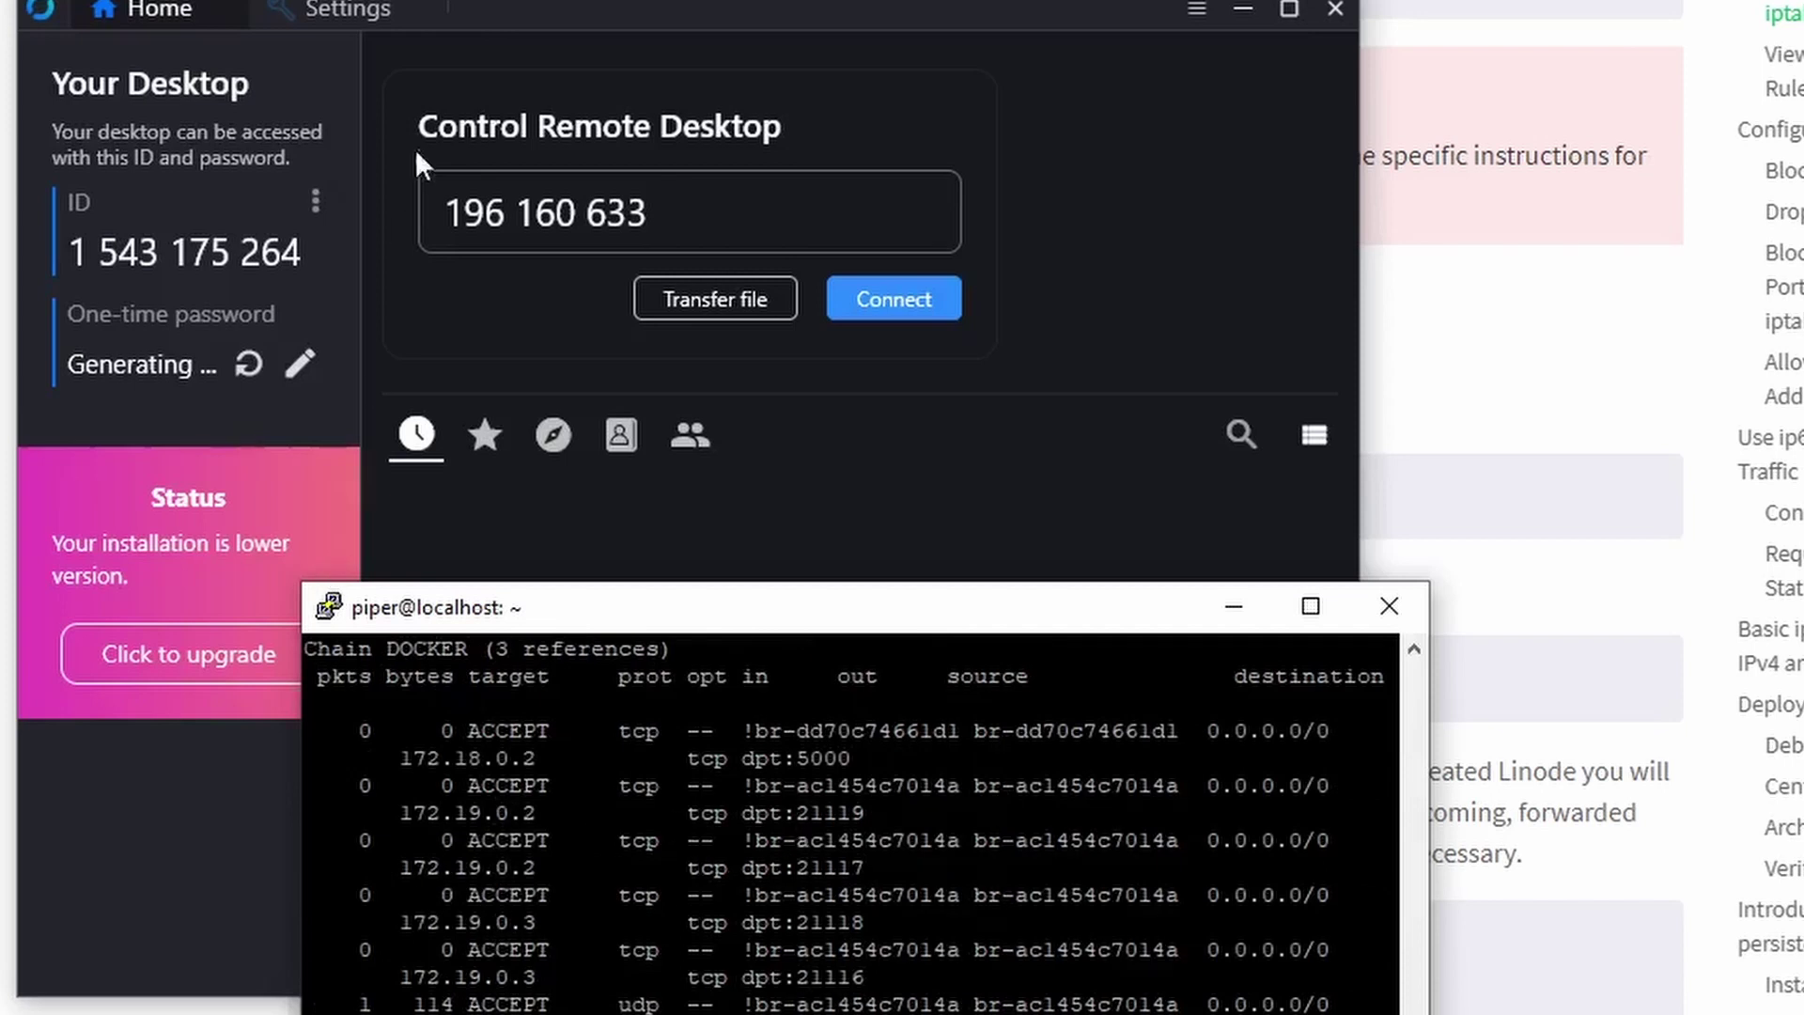
pyautogui.click(490, 15)
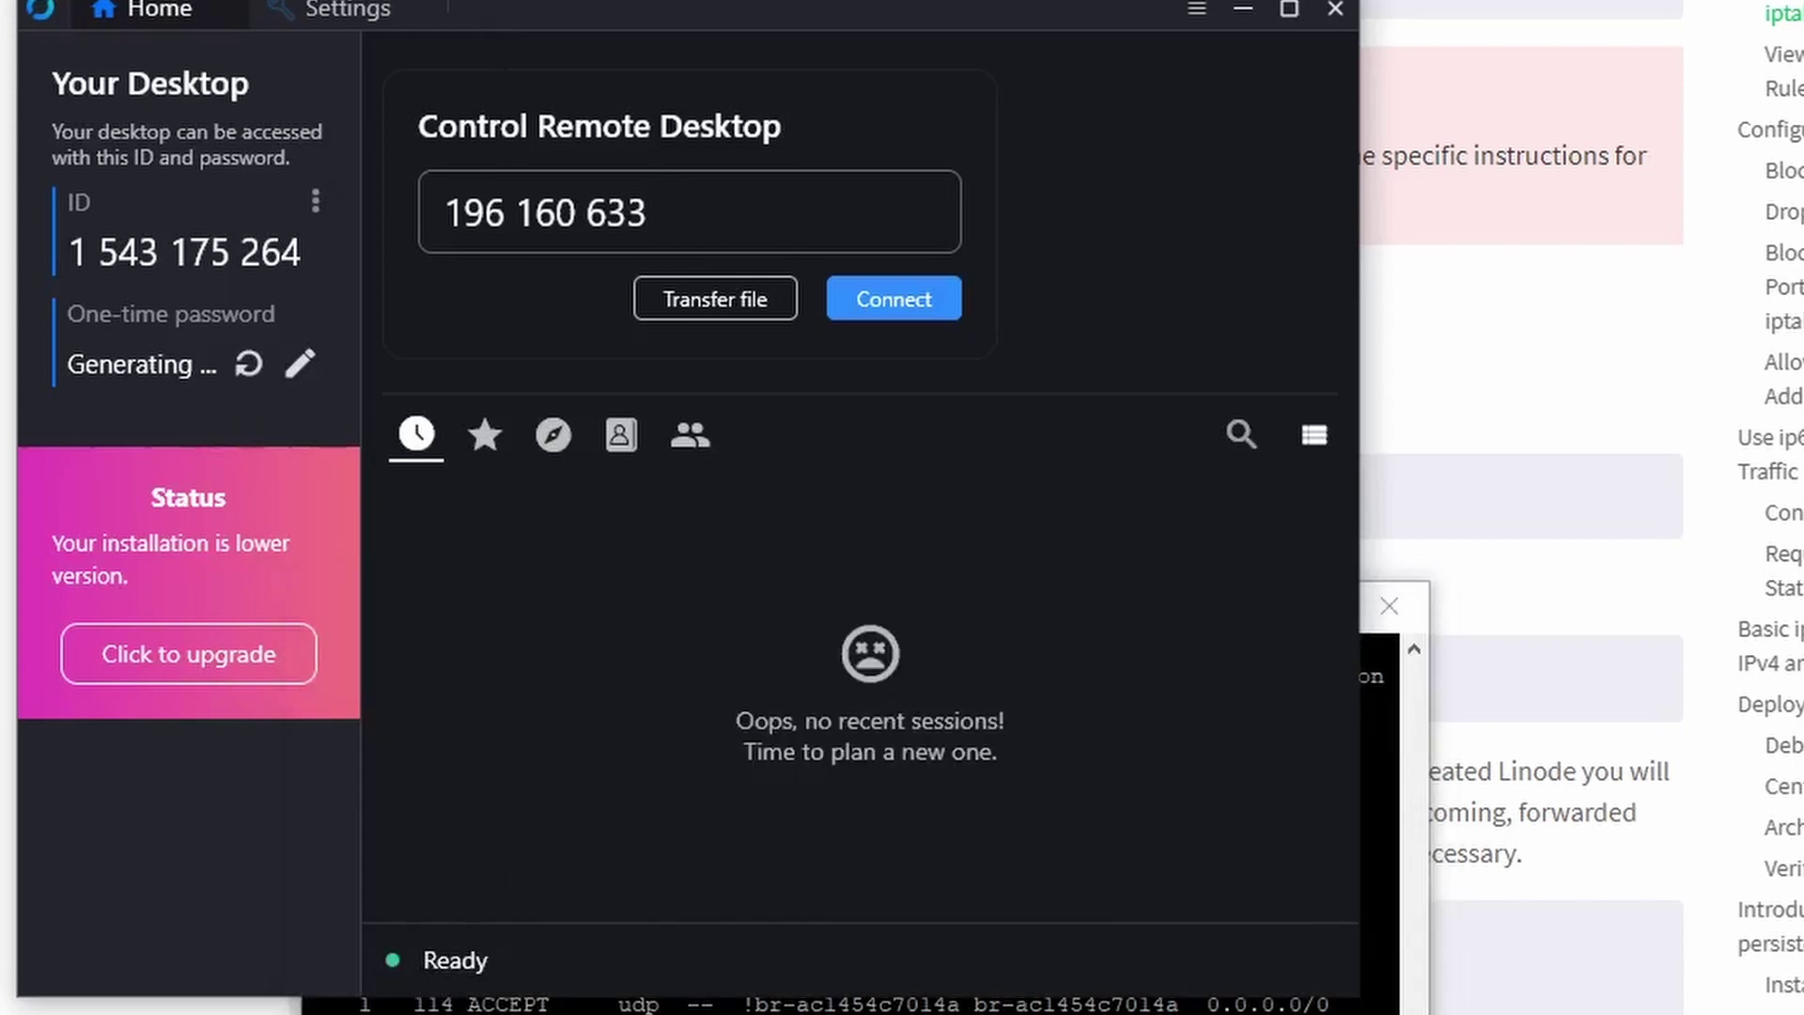
pyautogui.click(1194, 1001)
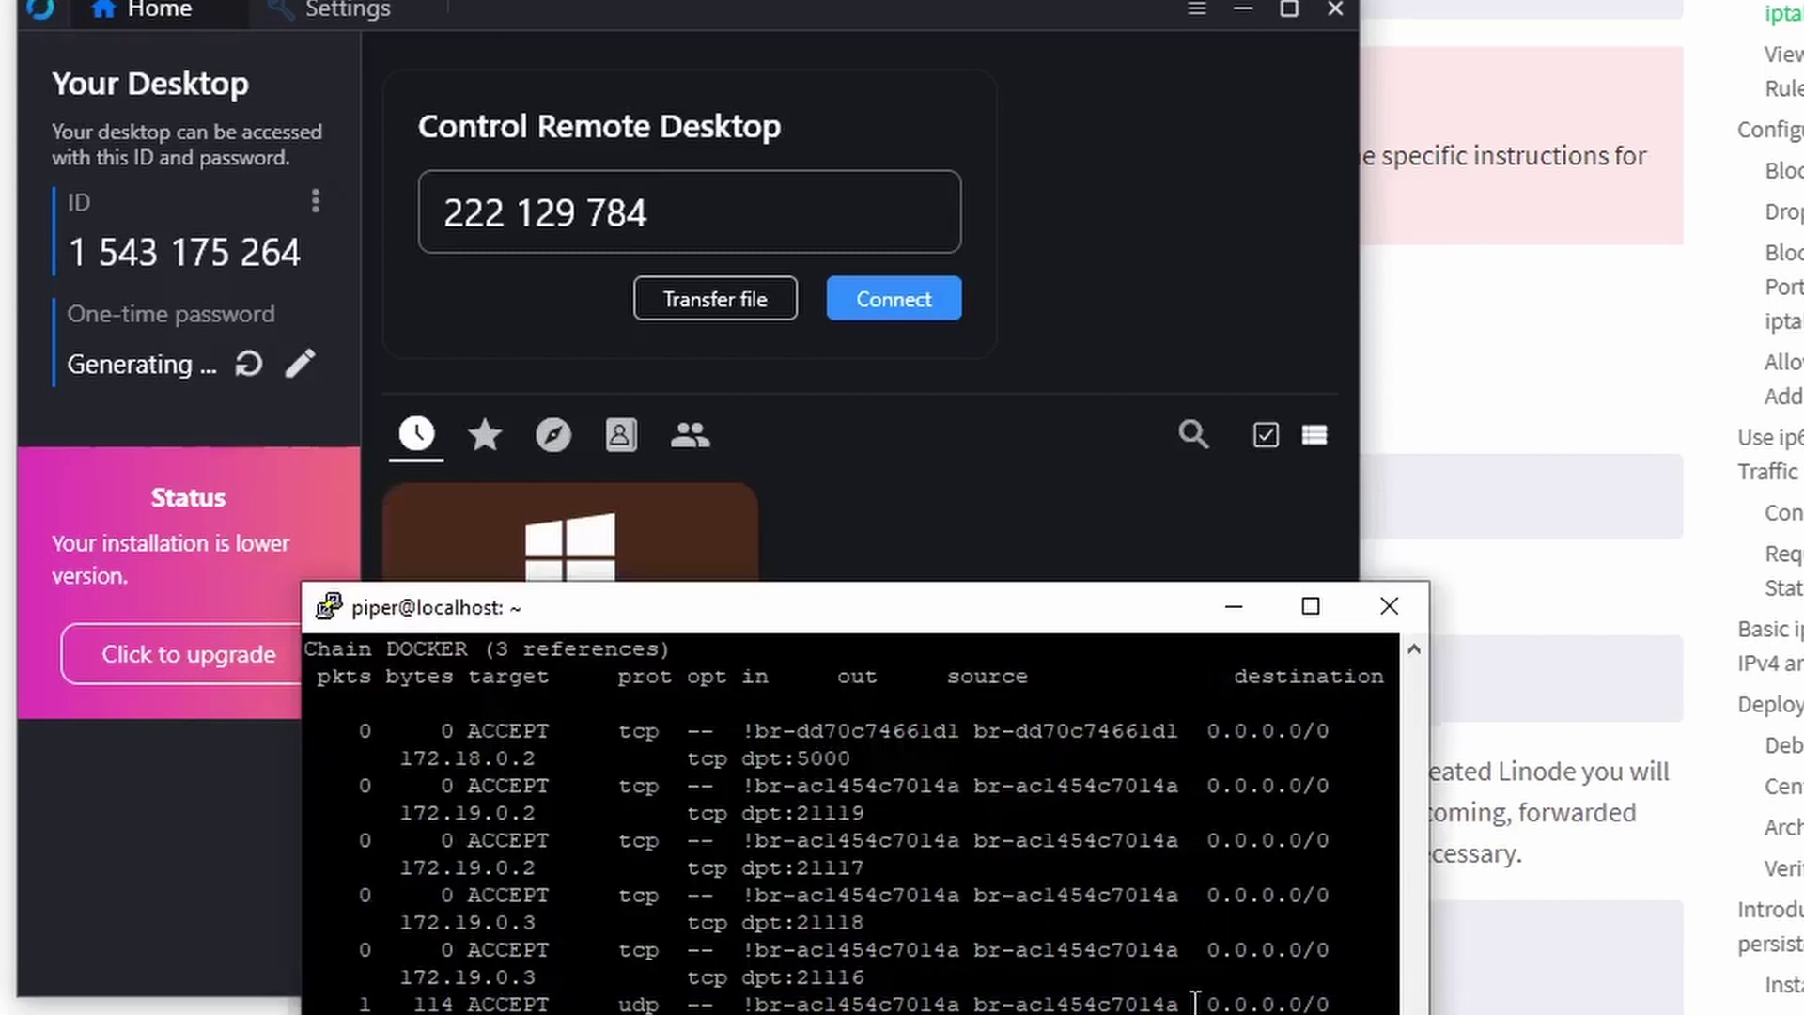
pyautogui.scroll(-5, 1193, 1001)
pyautogui.scroll(10, 833, 940)
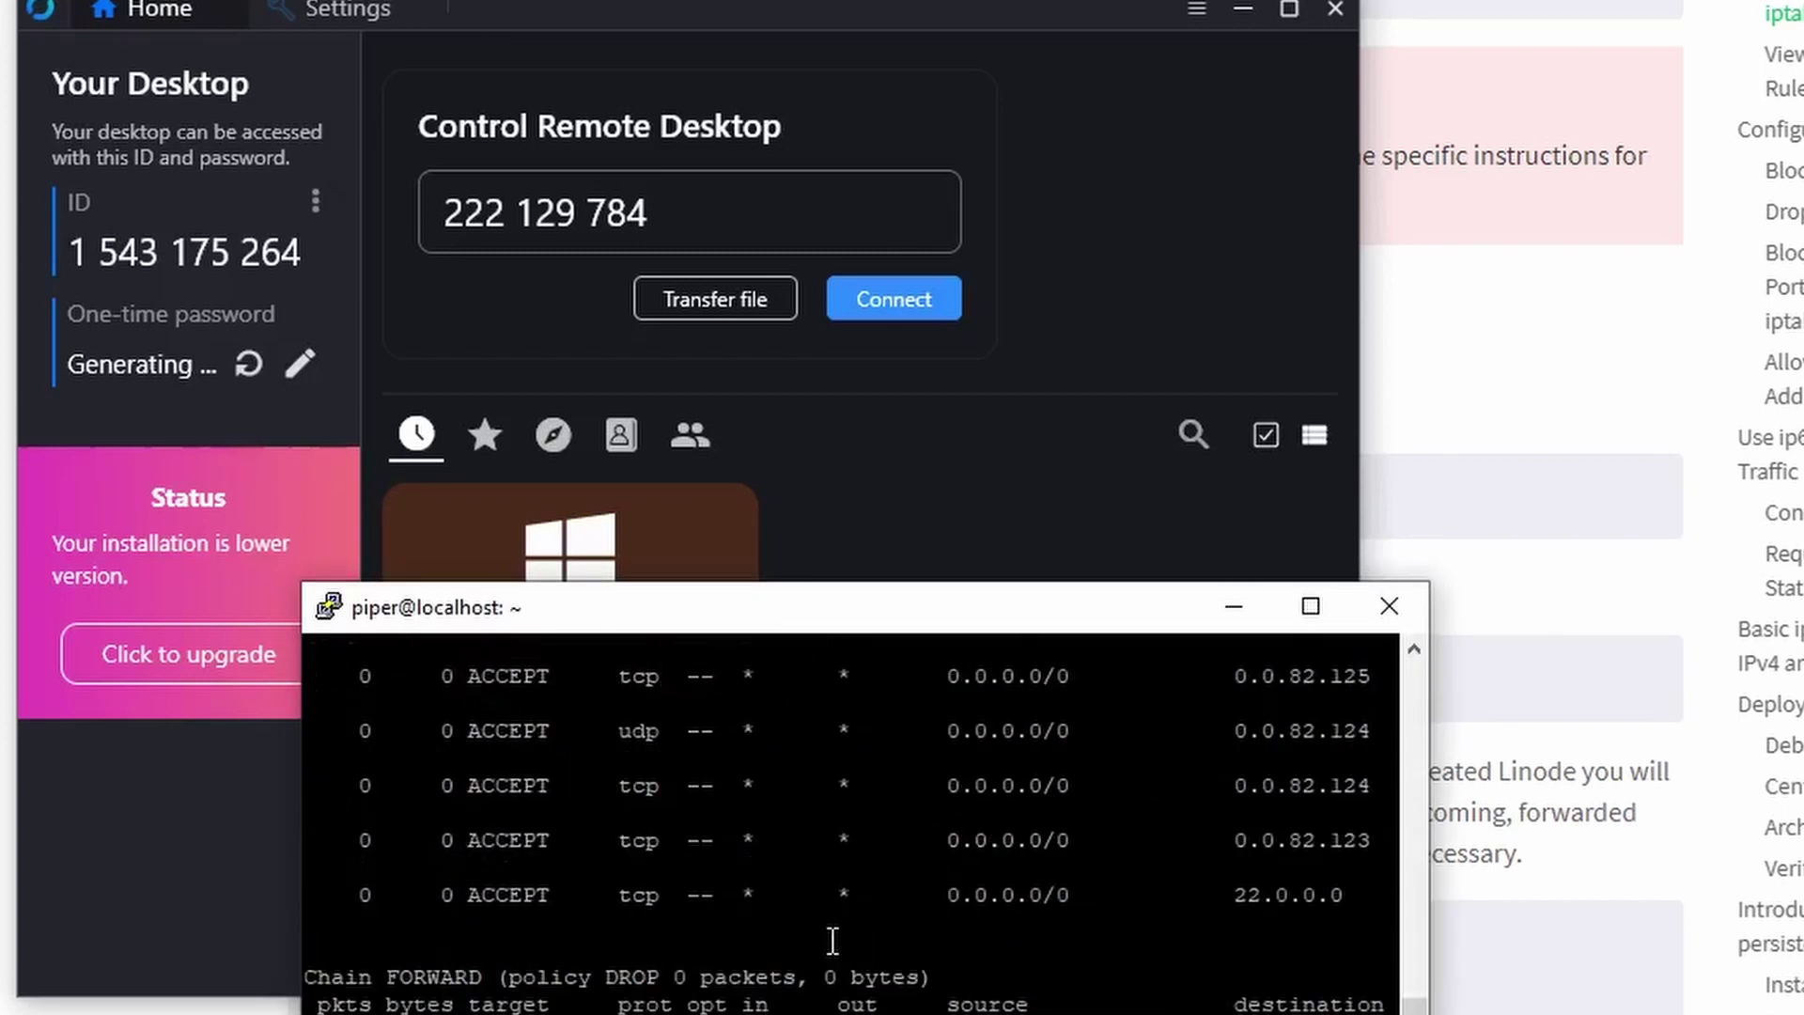
pyautogui.scroll(5, 833, 939)
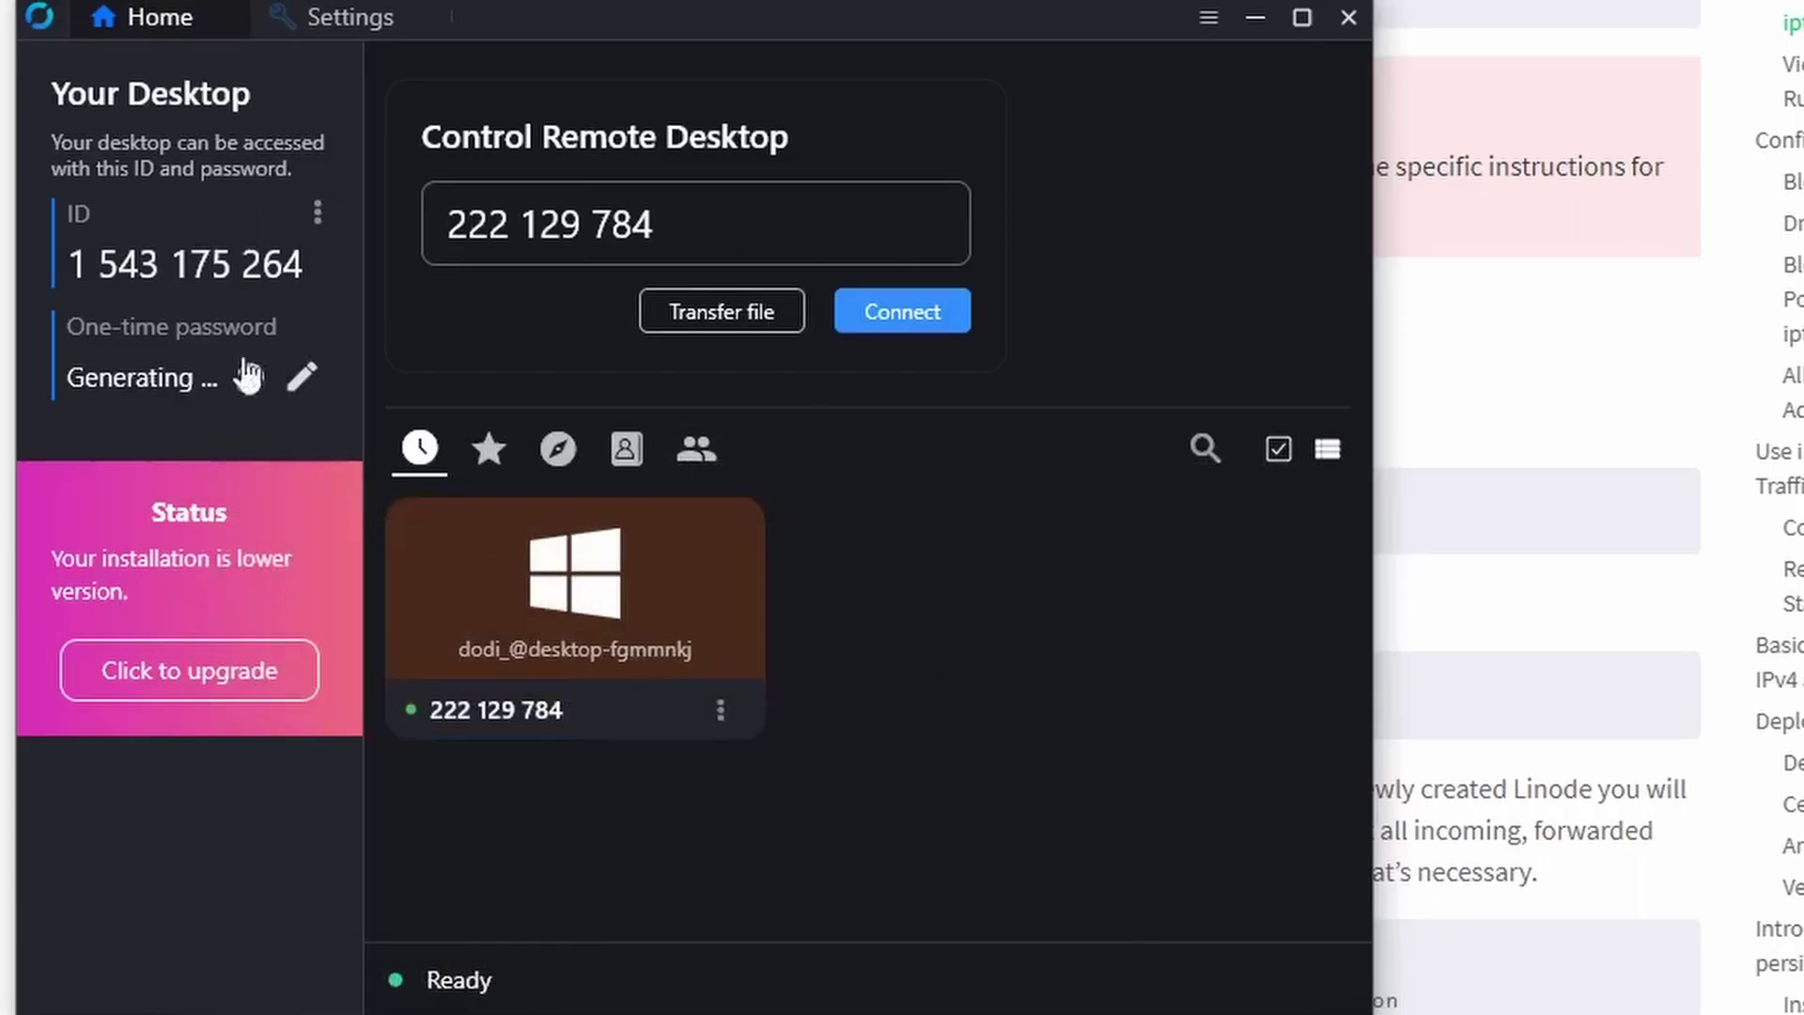
pyautogui.click(320, 224)
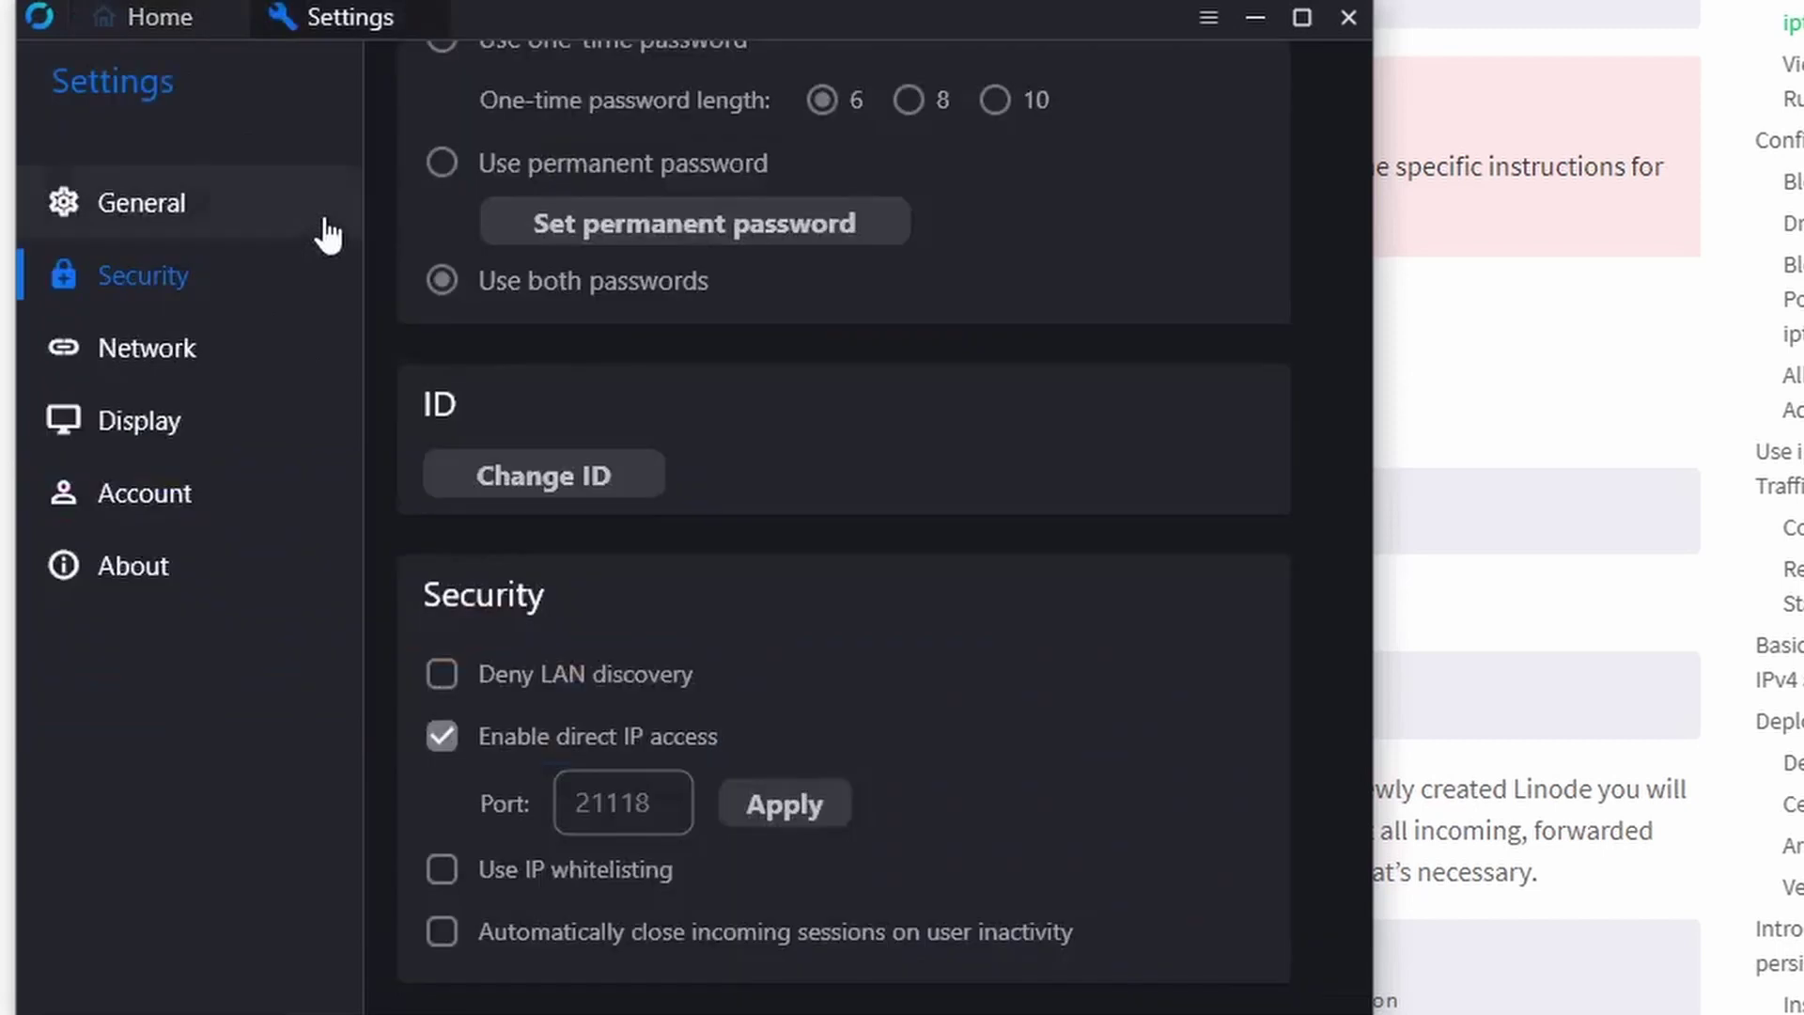
pyautogui.click(207, 346)
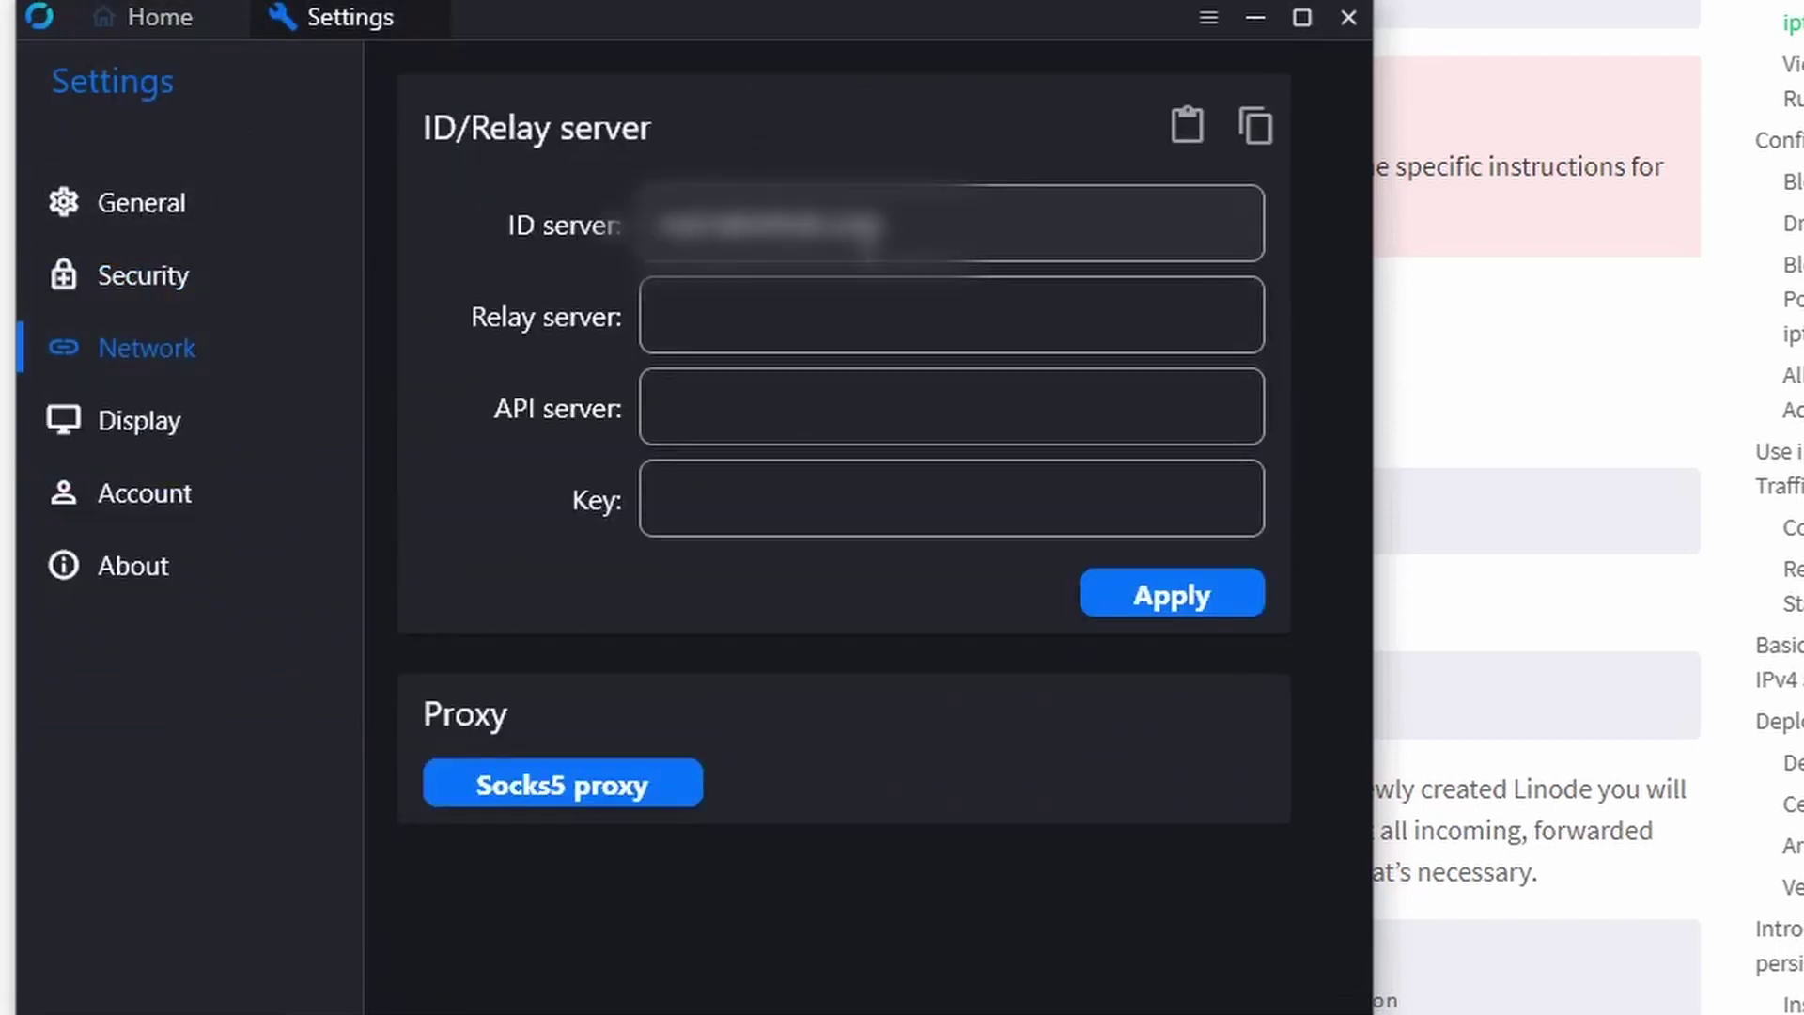
pyautogui.click(158, 28)
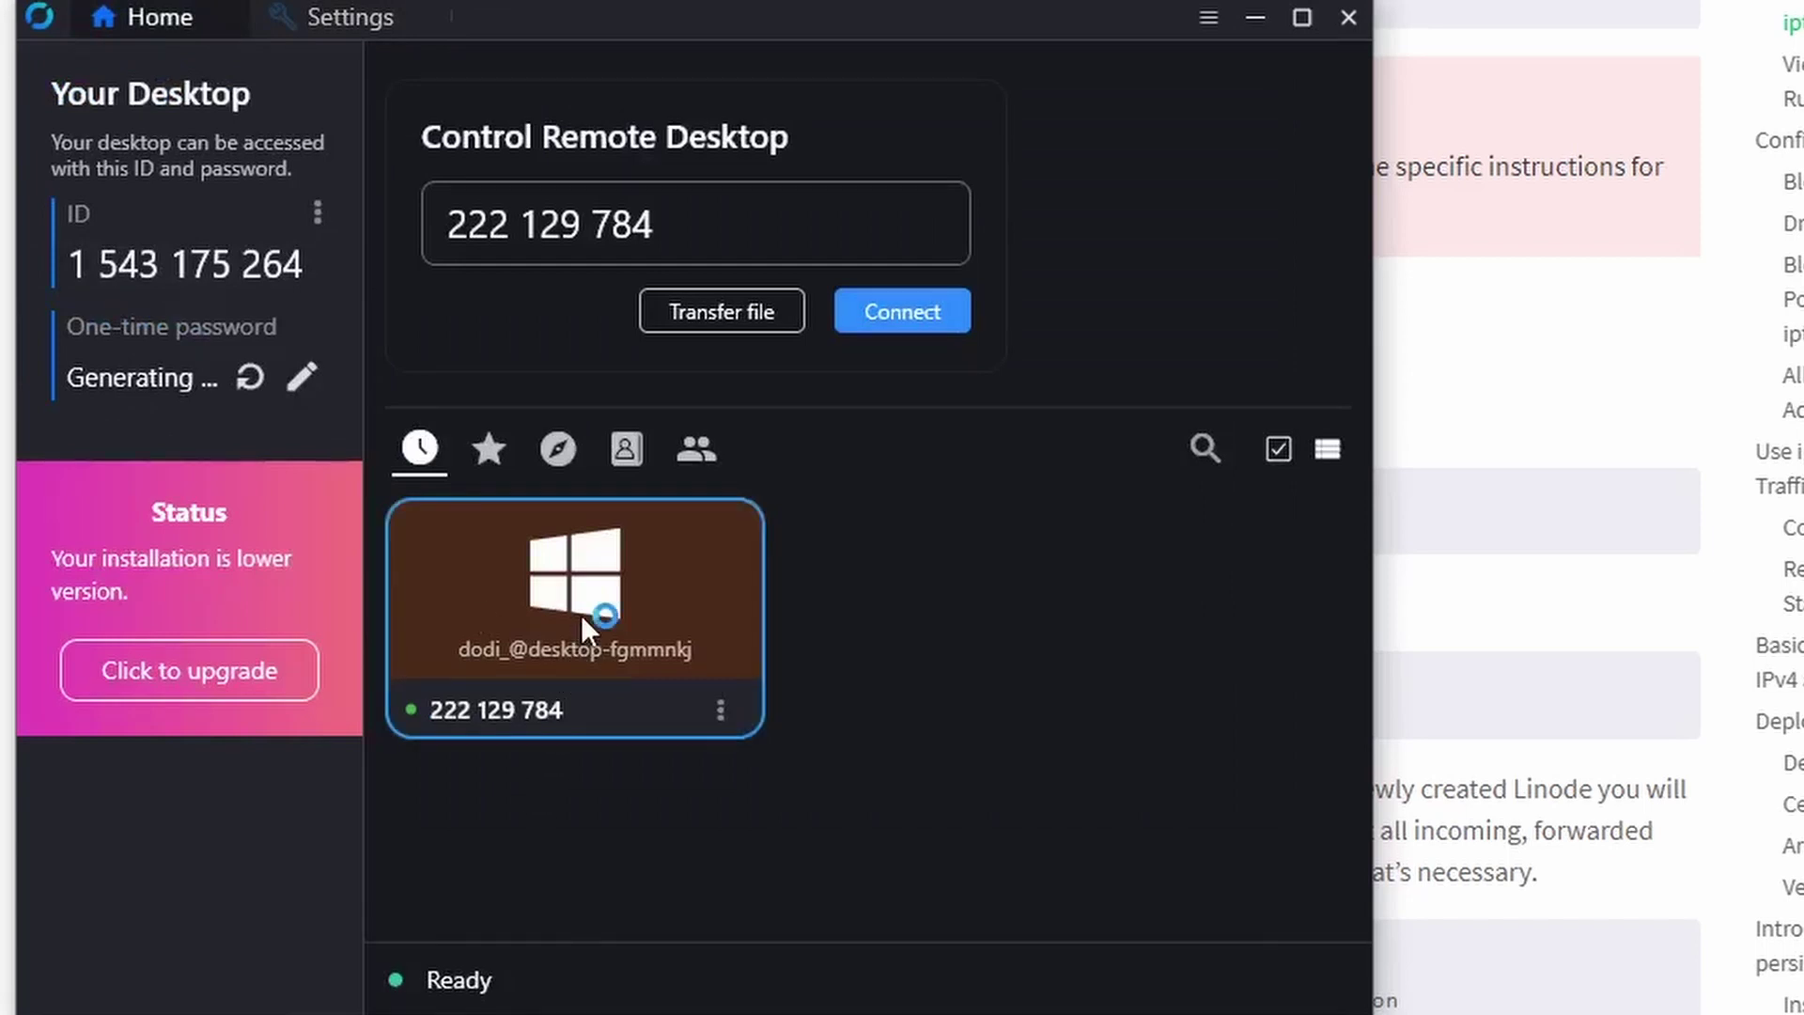